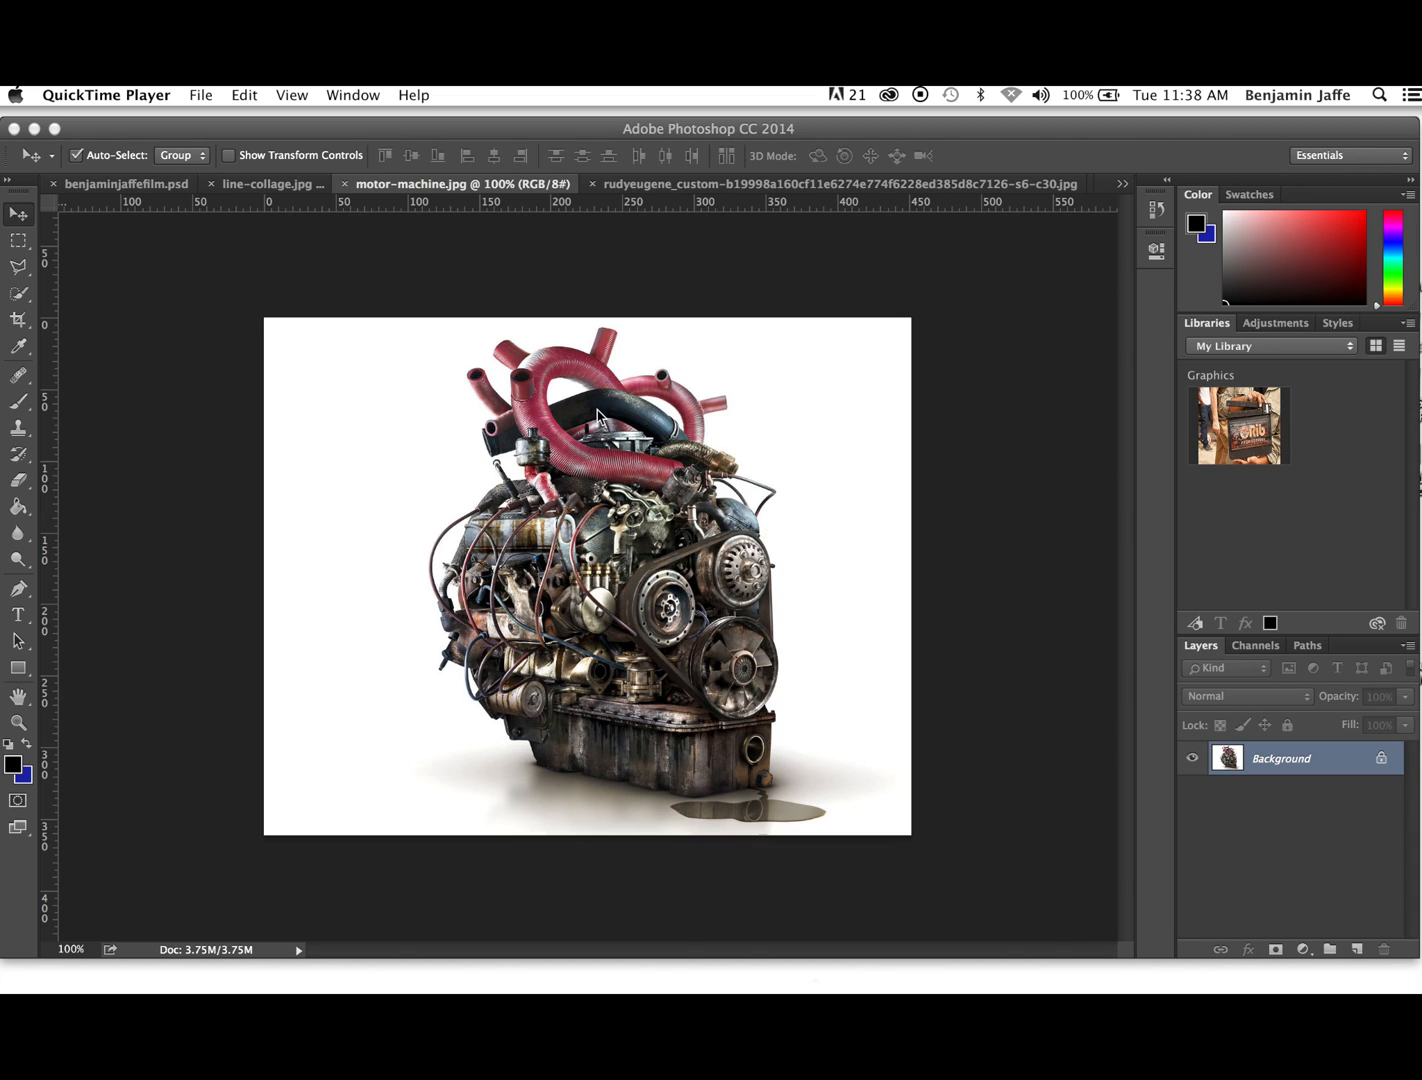
# - Select the entire engine image in motor-machine.jpg and copy it
pyautogui.click(642, 188)
pyautogui.click(642, 188)
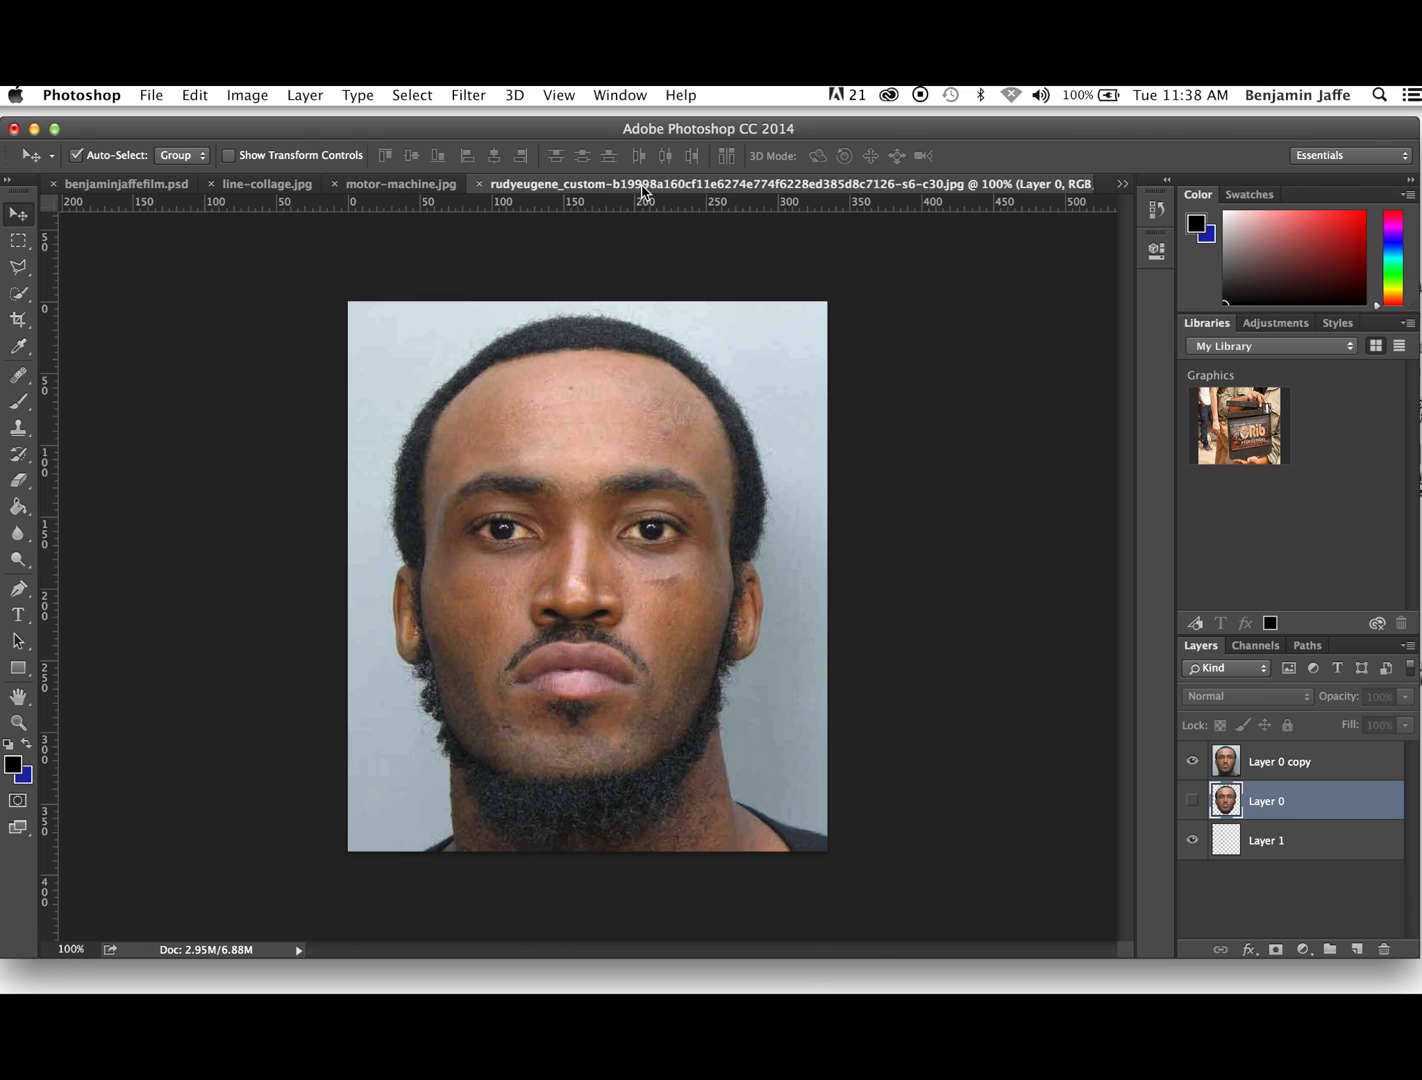
pyautogui.click(415, 186)
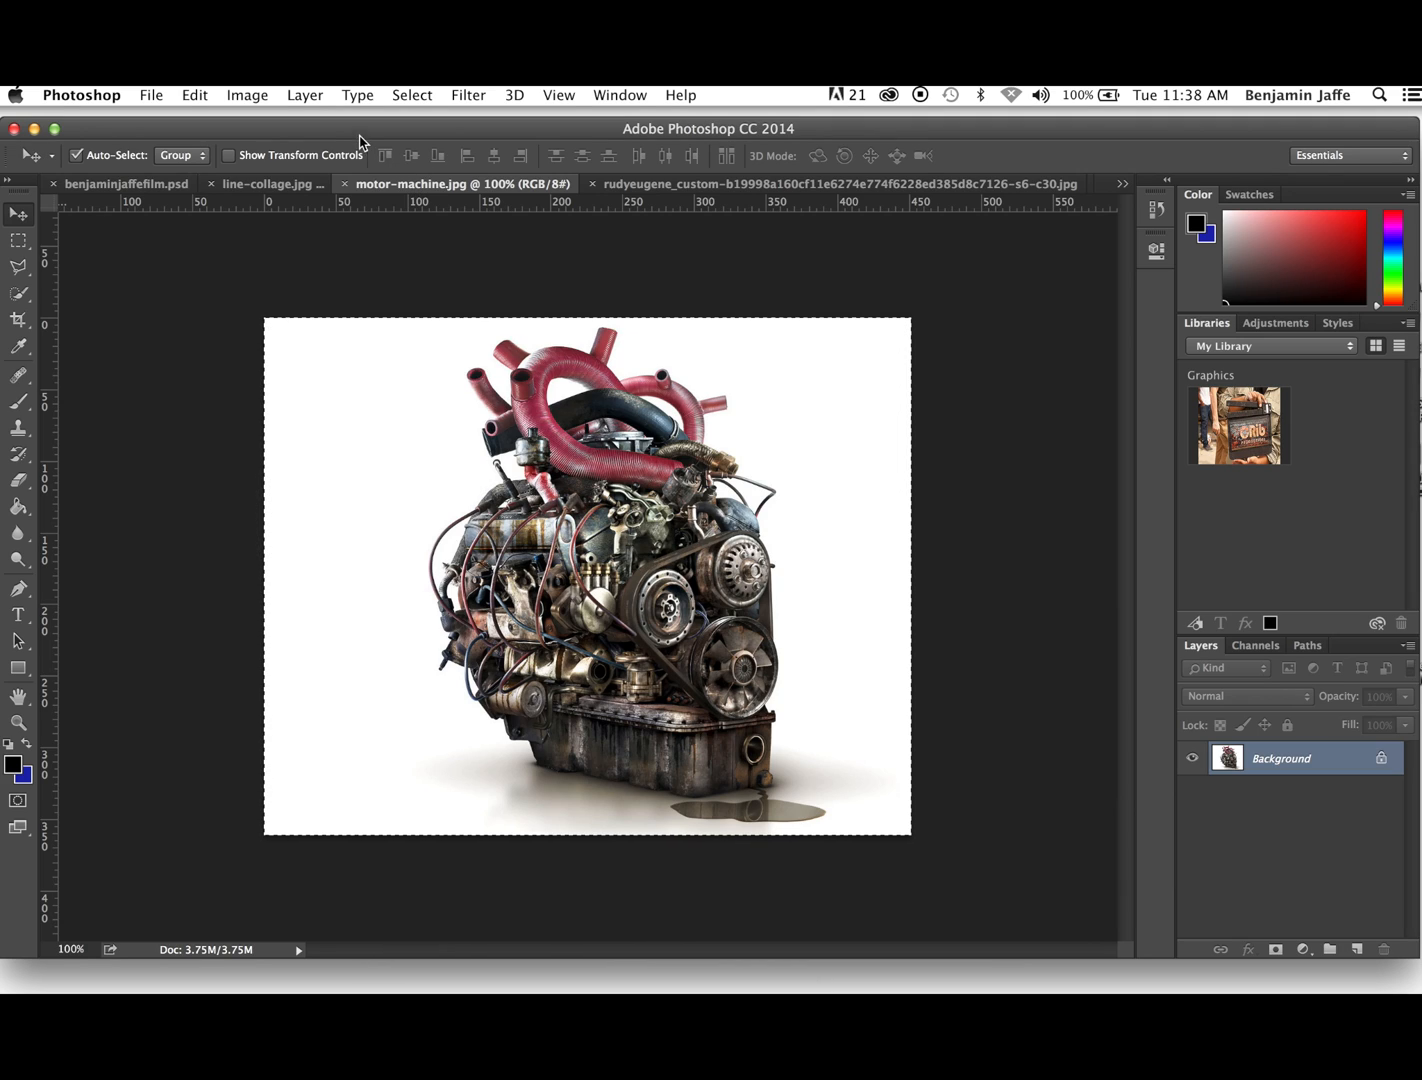
pyautogui.click(410, 95)
pyautogui.click(415, 120)
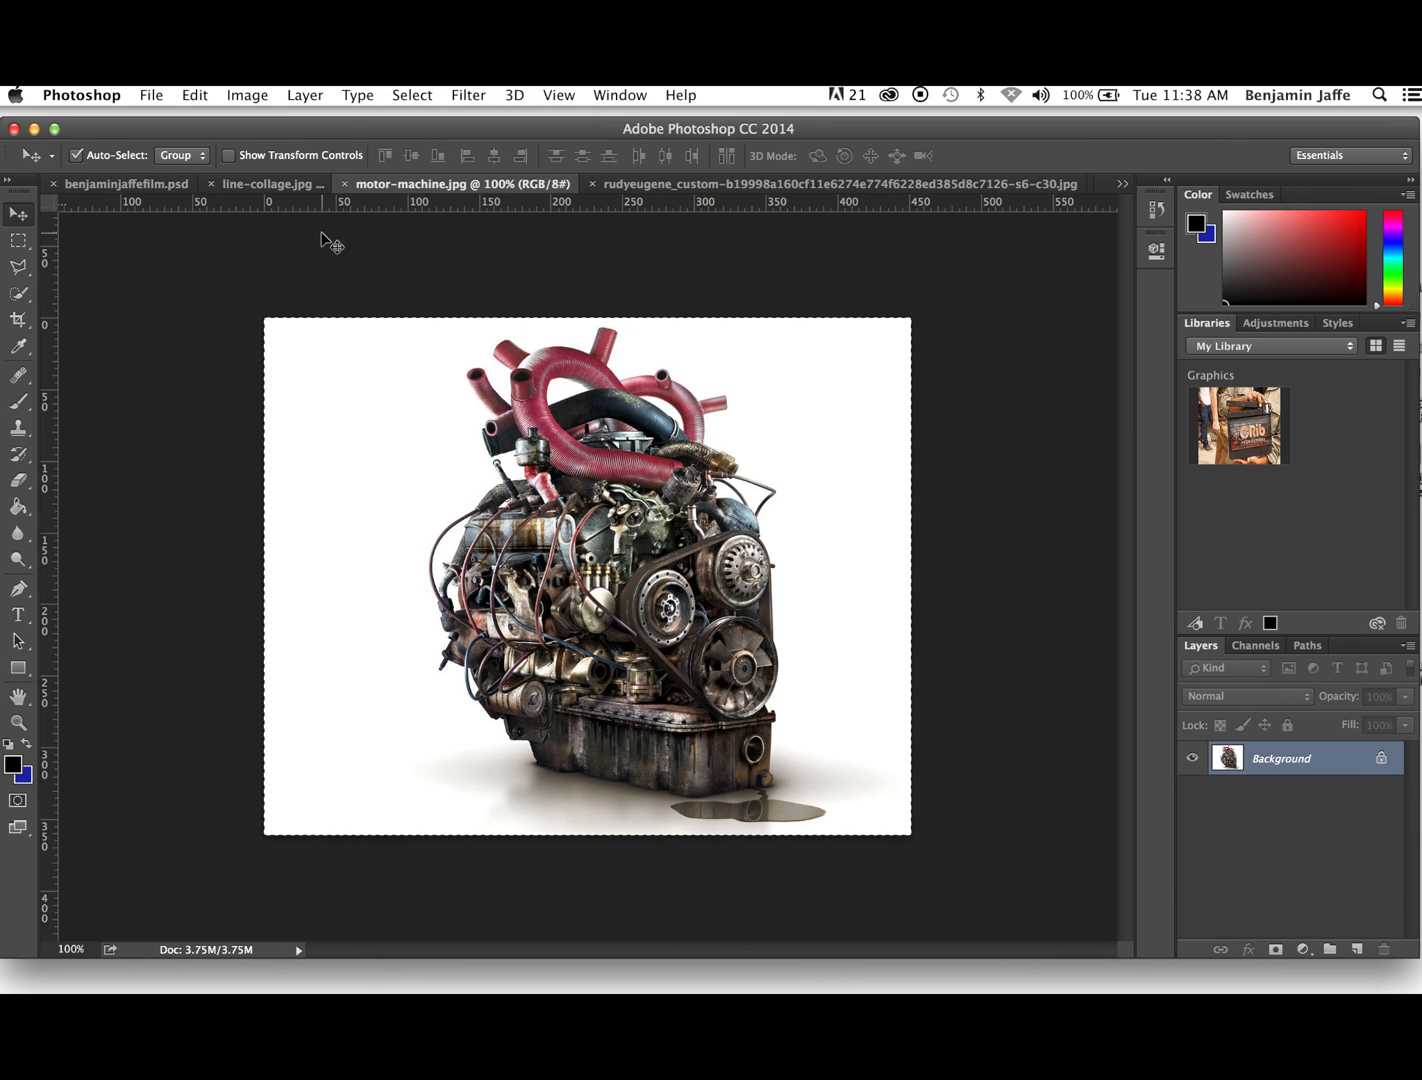
pyautogui.click(196, 96)
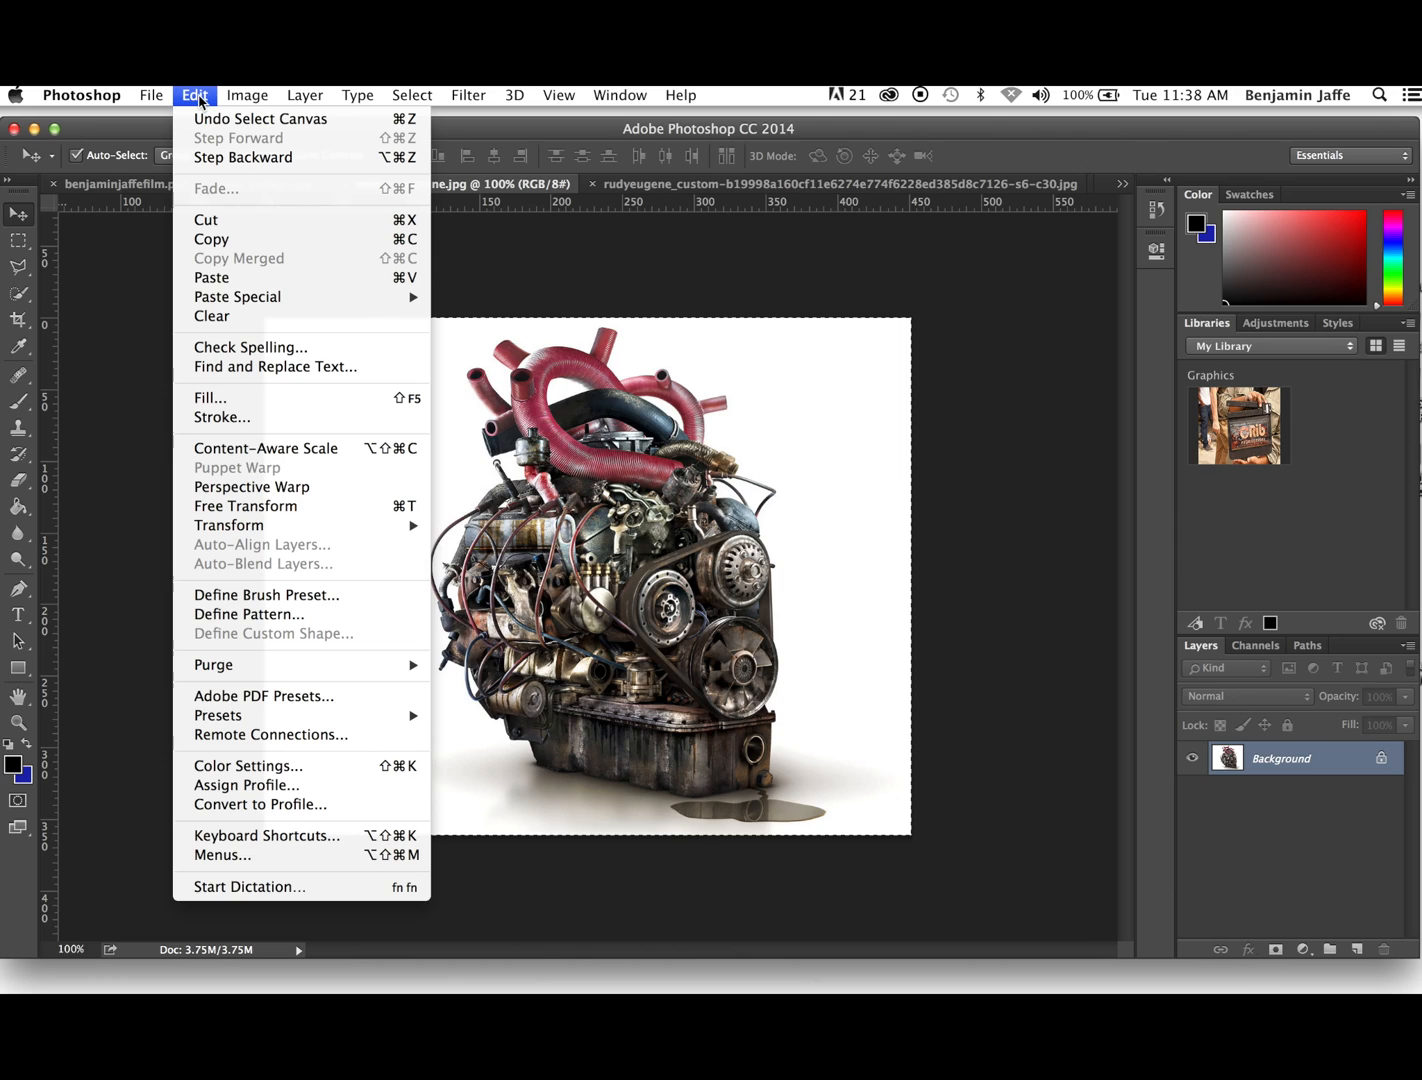
pyautogui.click(211, 240)
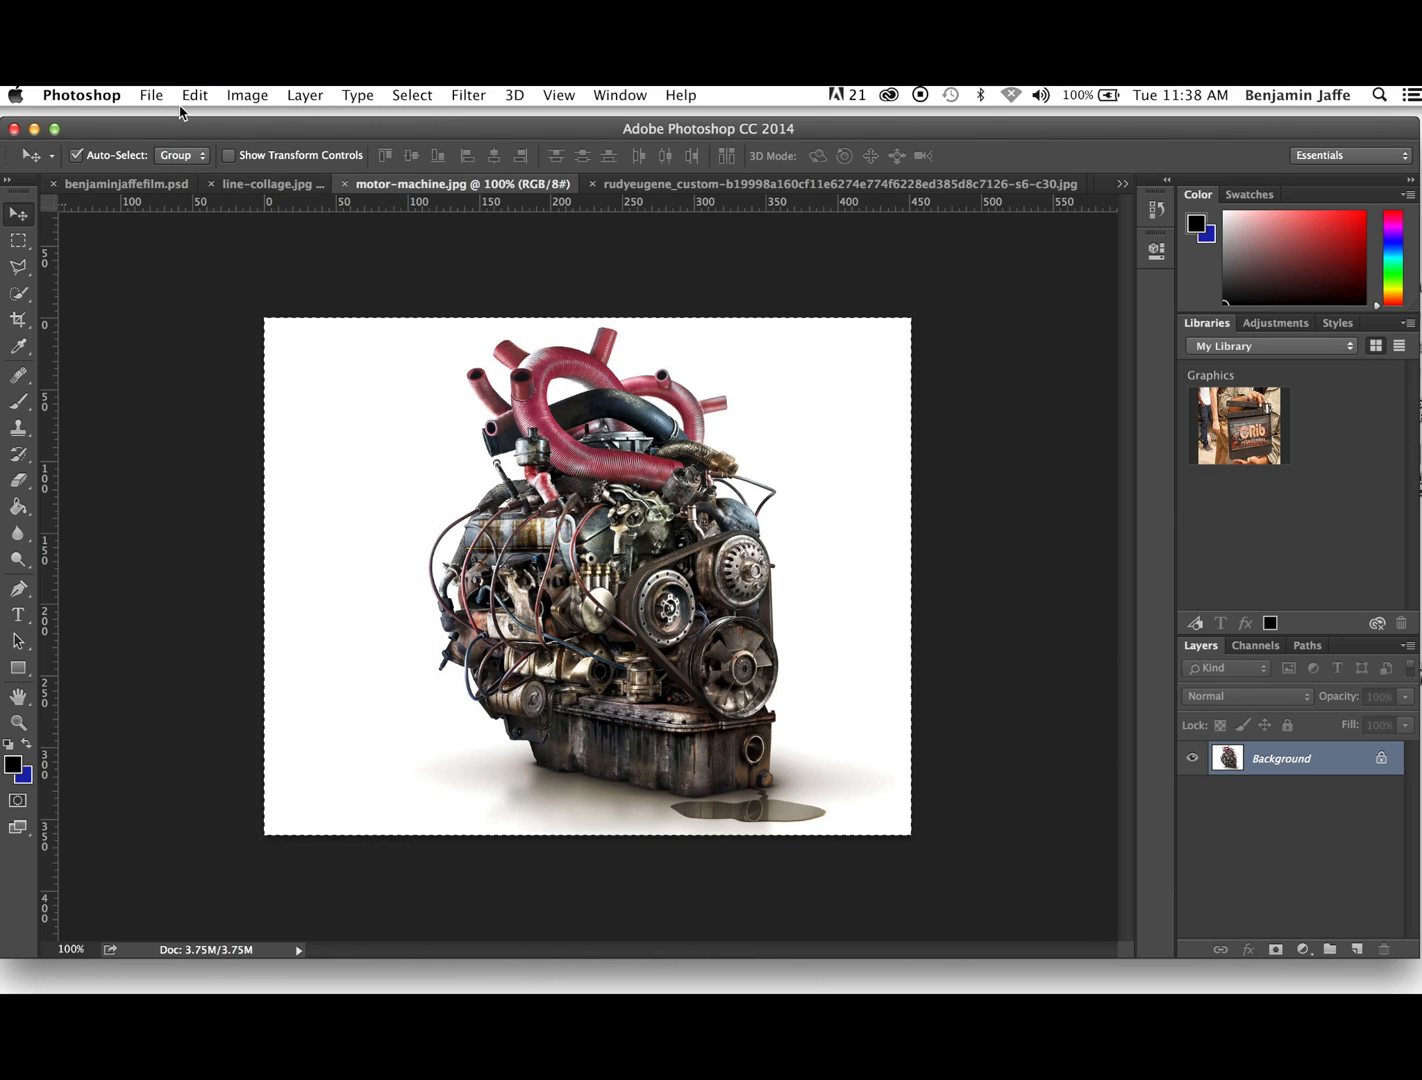
# - Create a new white RGB document 2400 pixels wide and 1024 pixels high at 72 pixels/inch
pyautogui.click(153, 97)
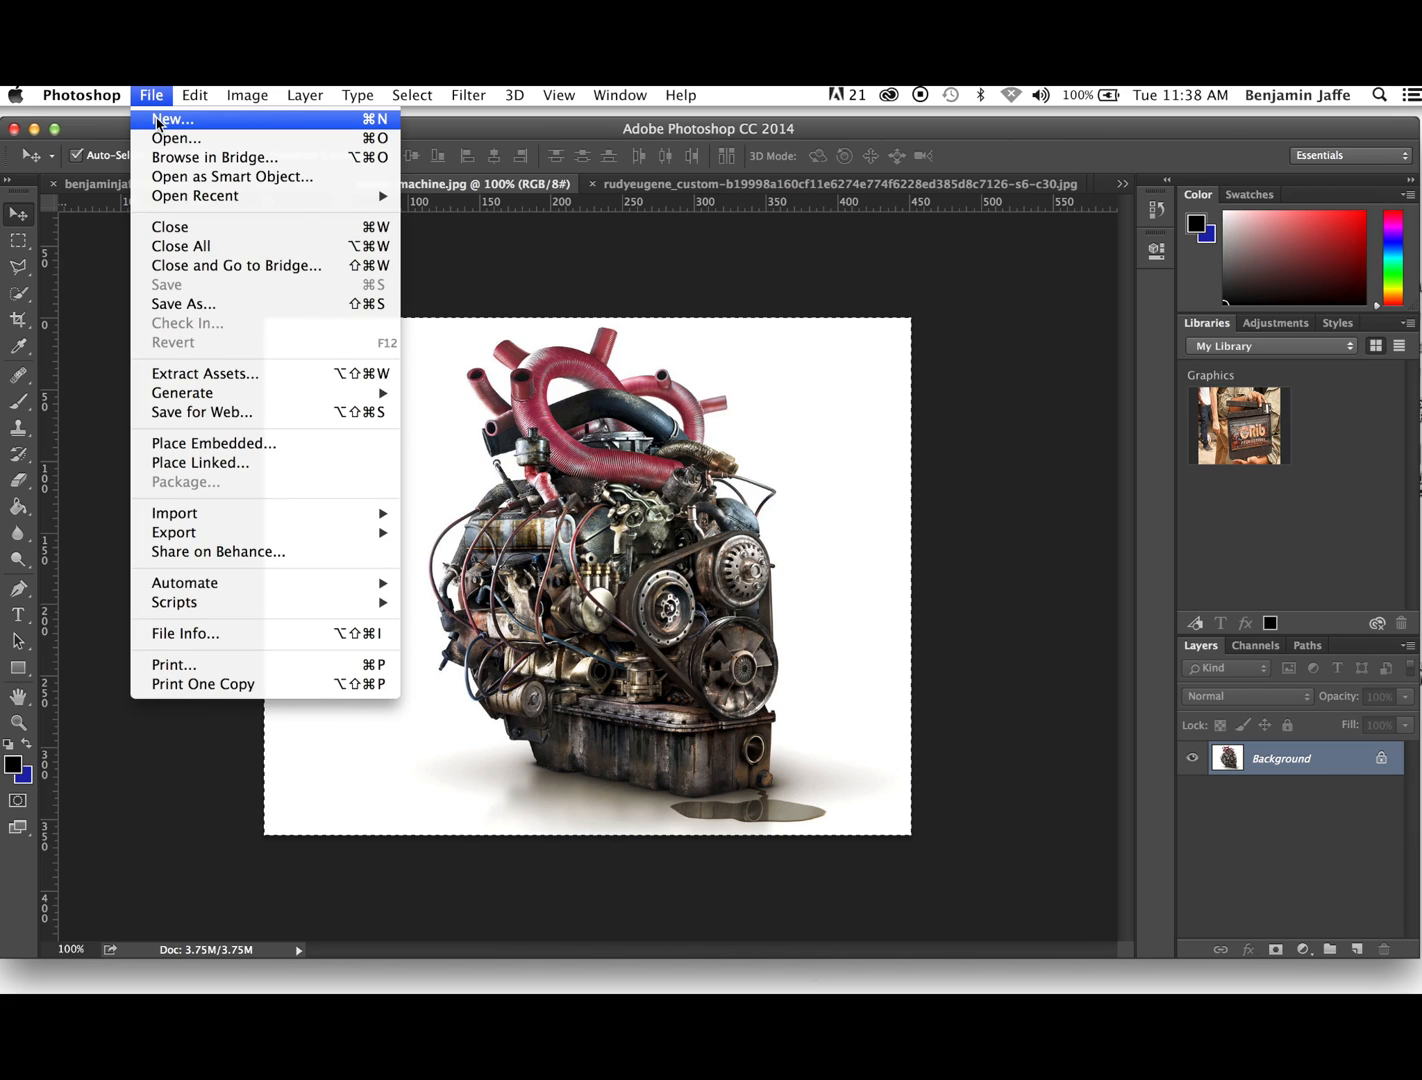
pyautogui.click(160, 120)
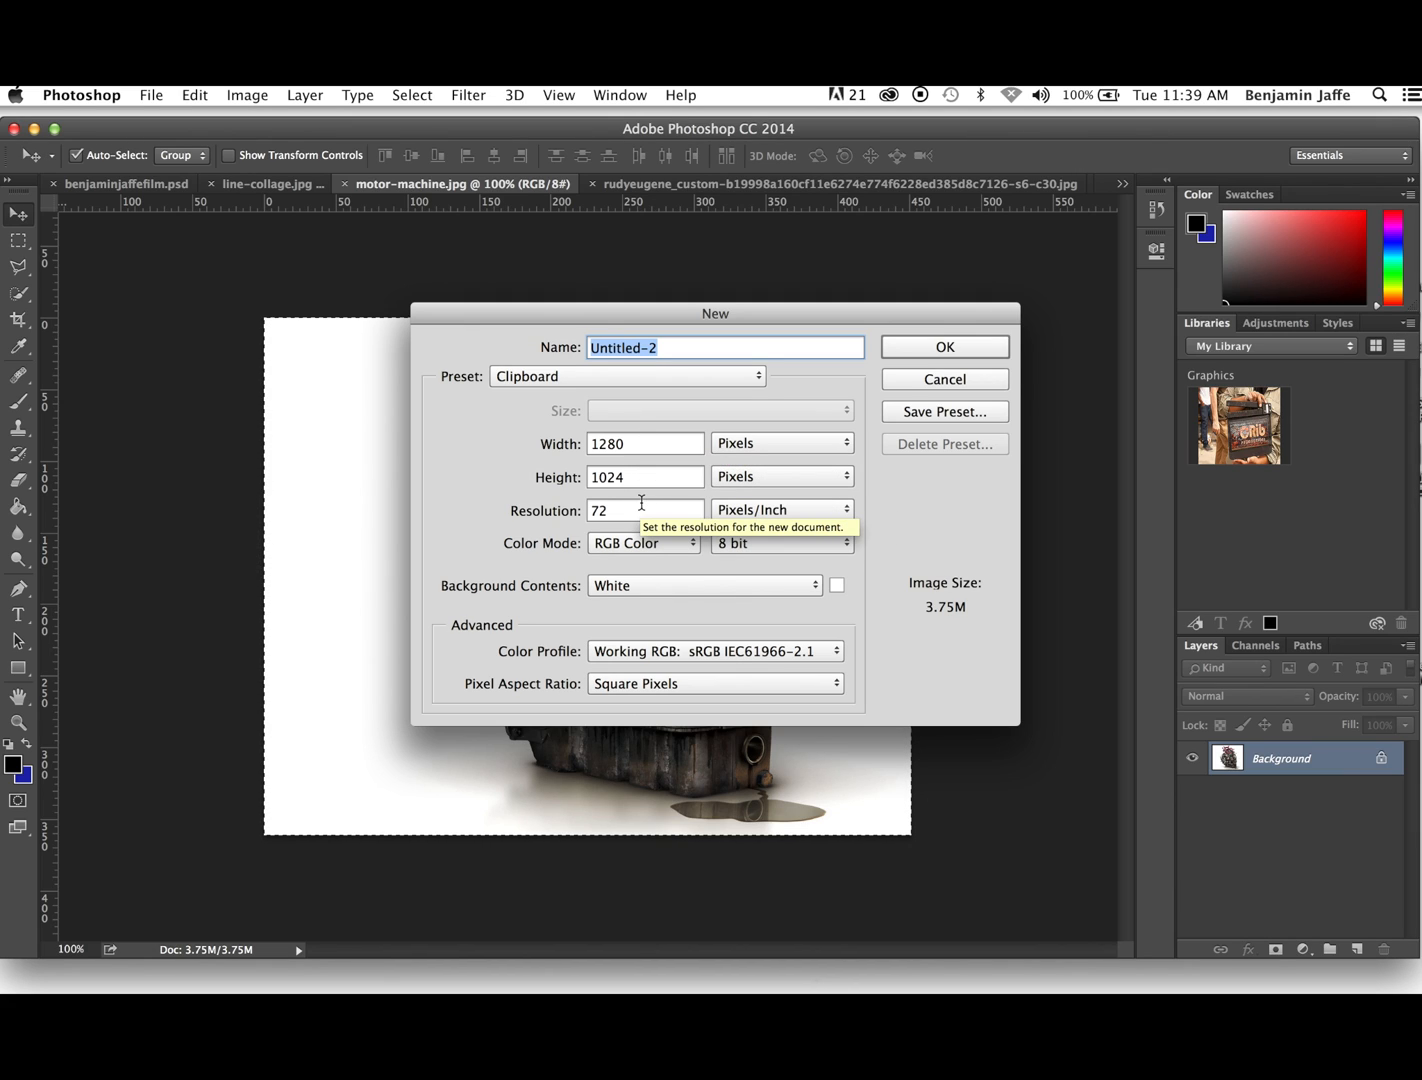
pyautogui.click(636, 447)
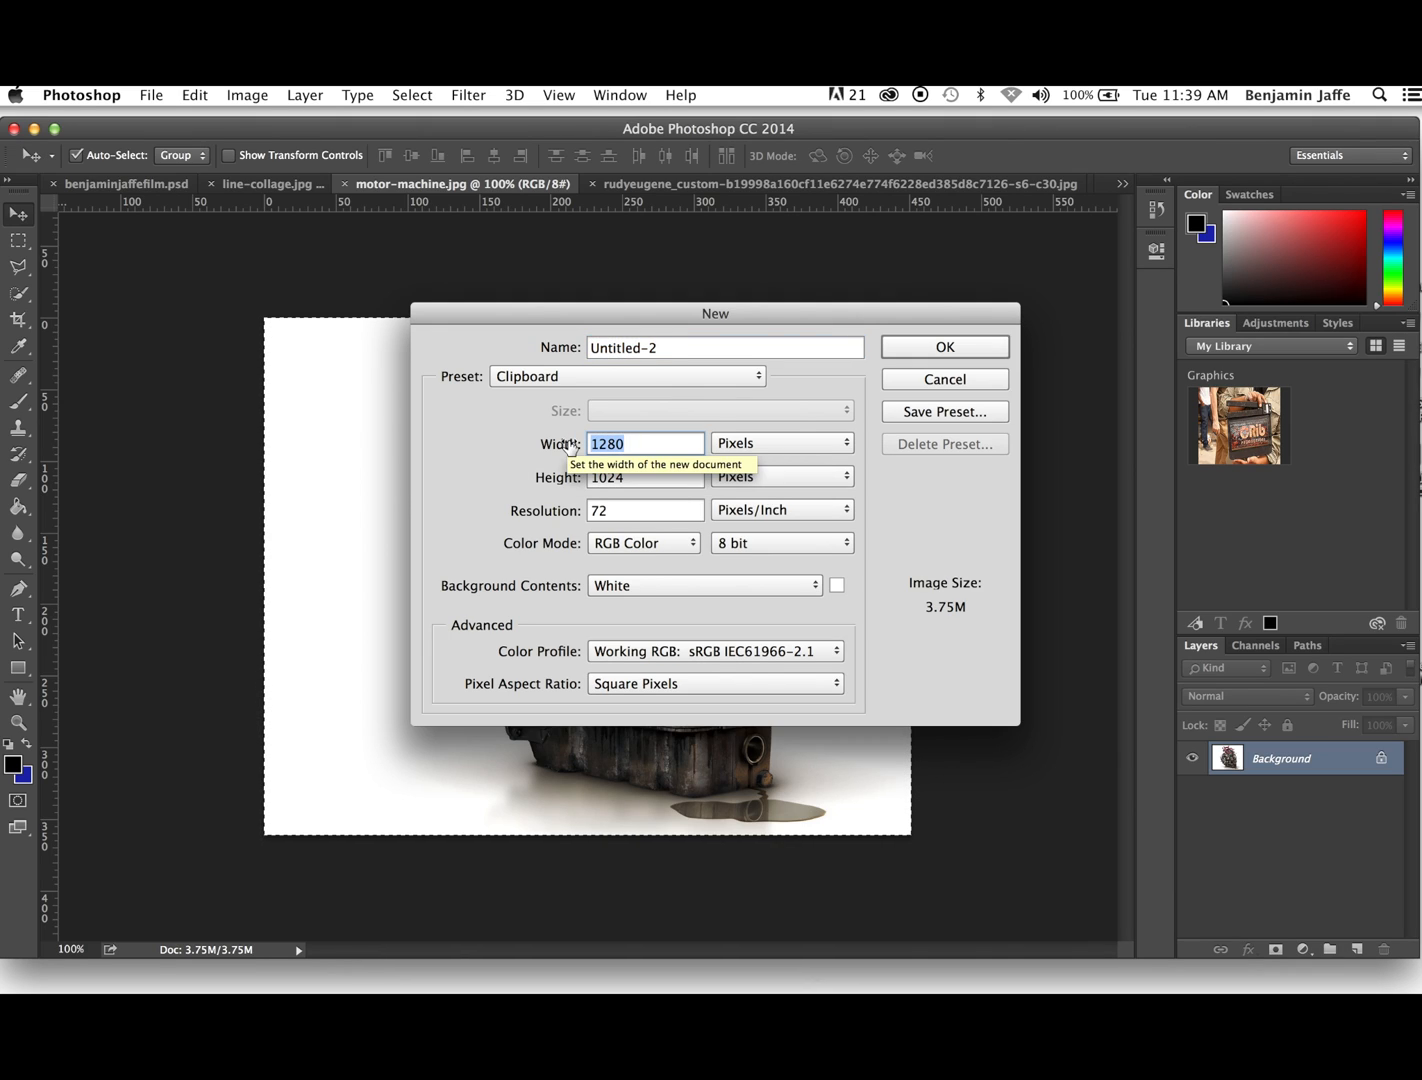
pyautogui.write('2400')
pyautogui.click(928, 358)
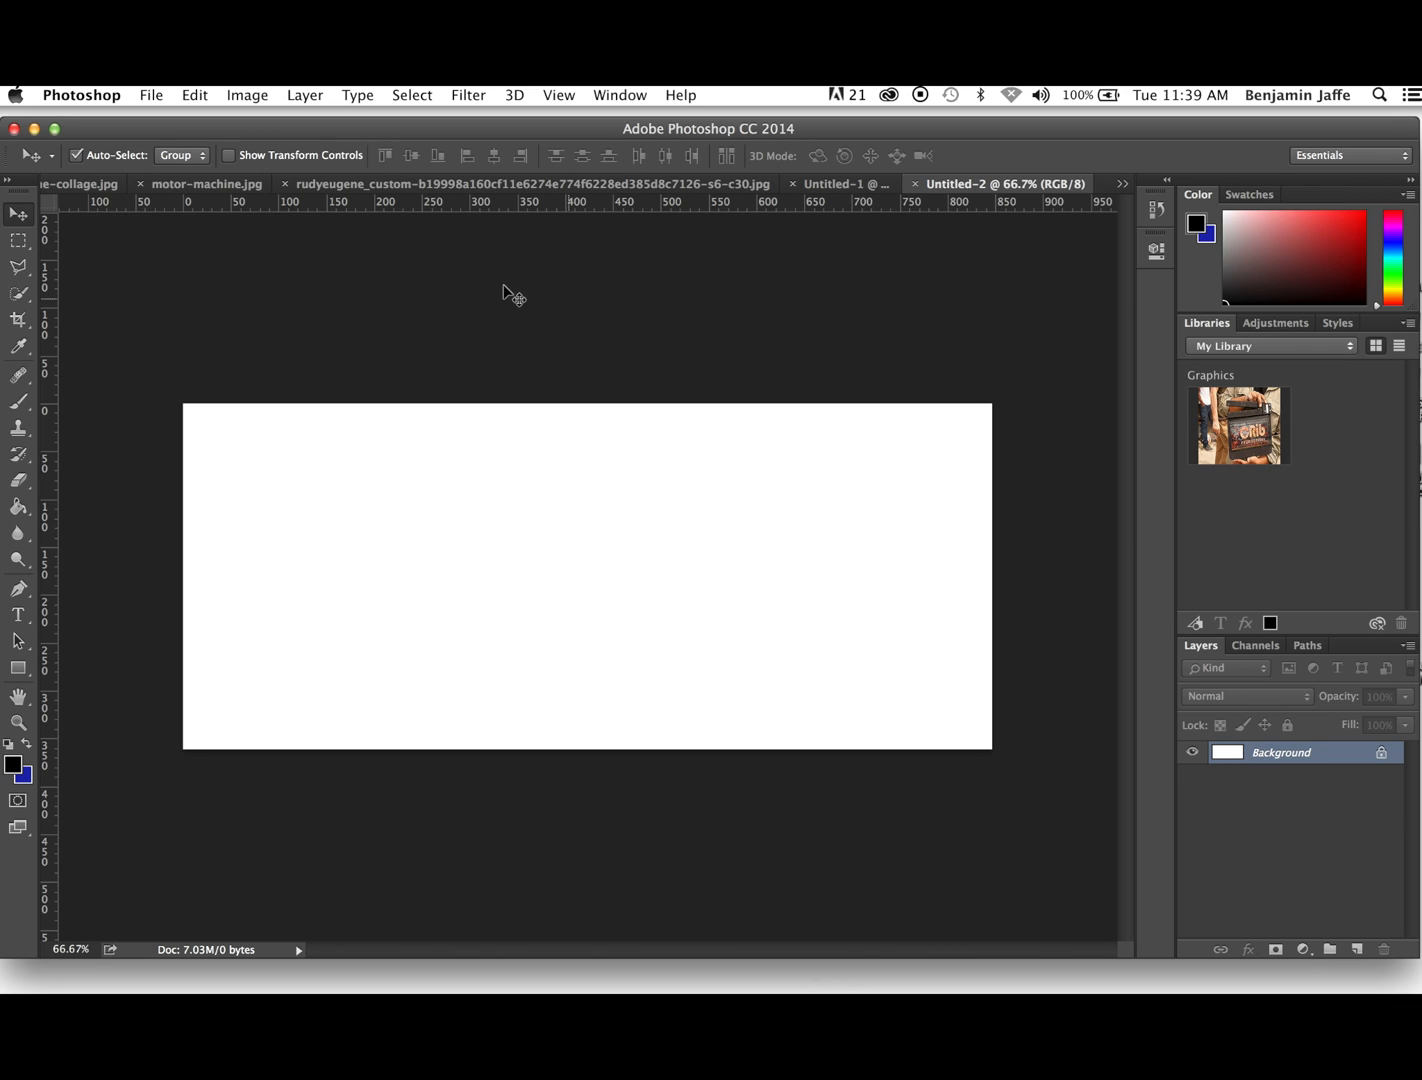
# - Paste the copied engine into the new document and move it to the left end of the canvas
pyautogui.click(195, 95)
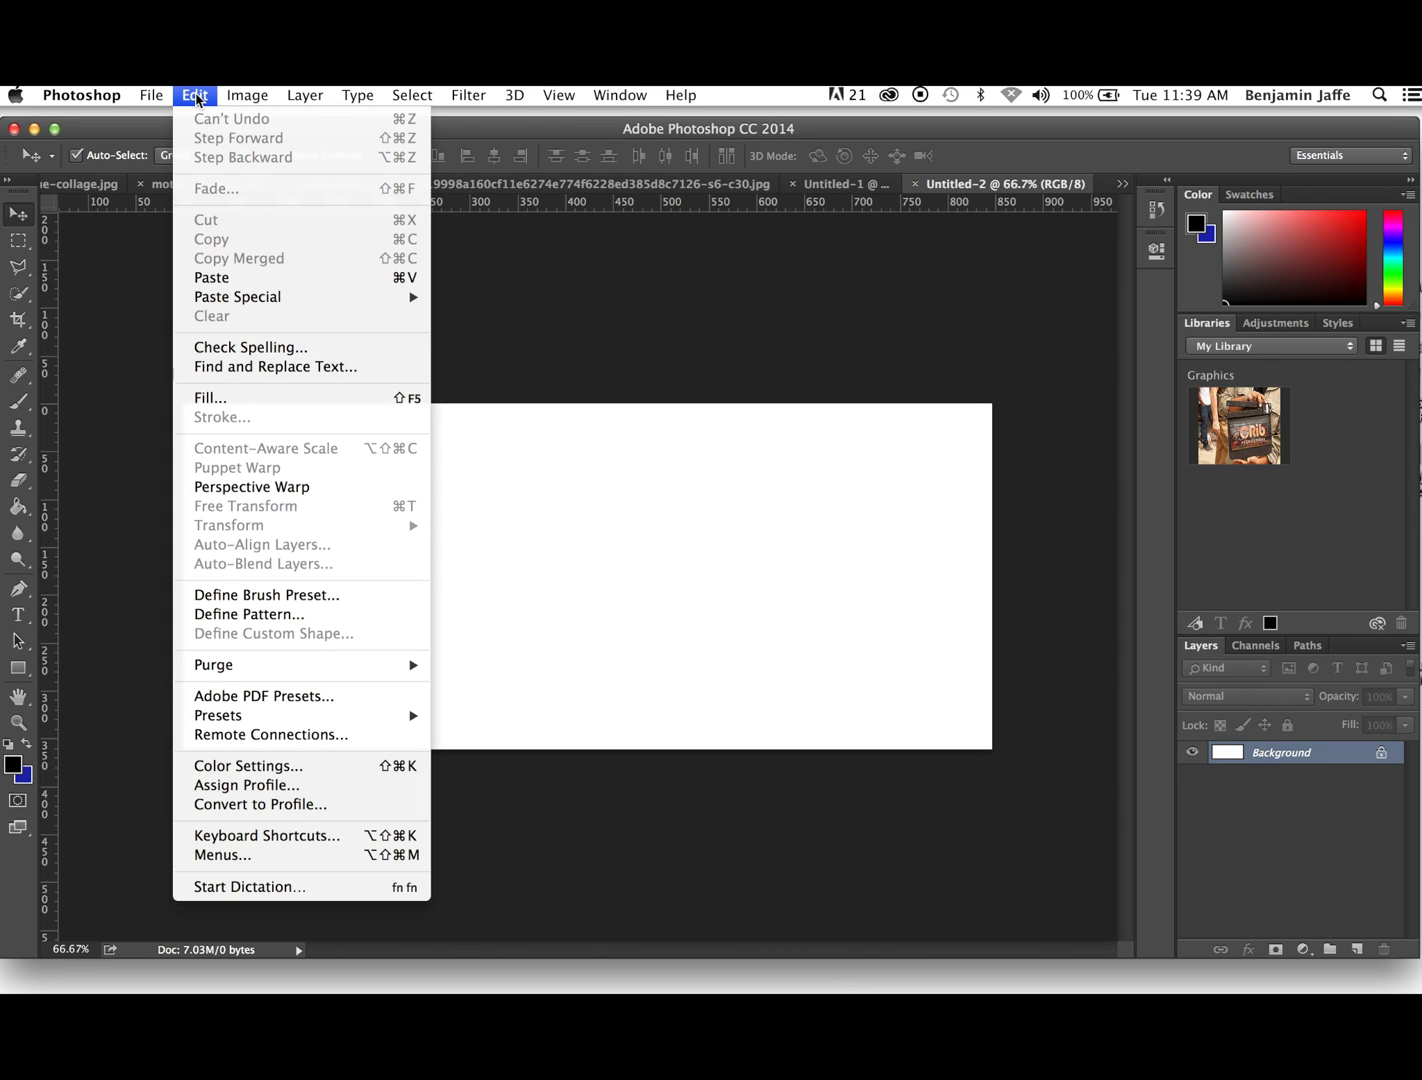
pyautogui.click(213, 277)
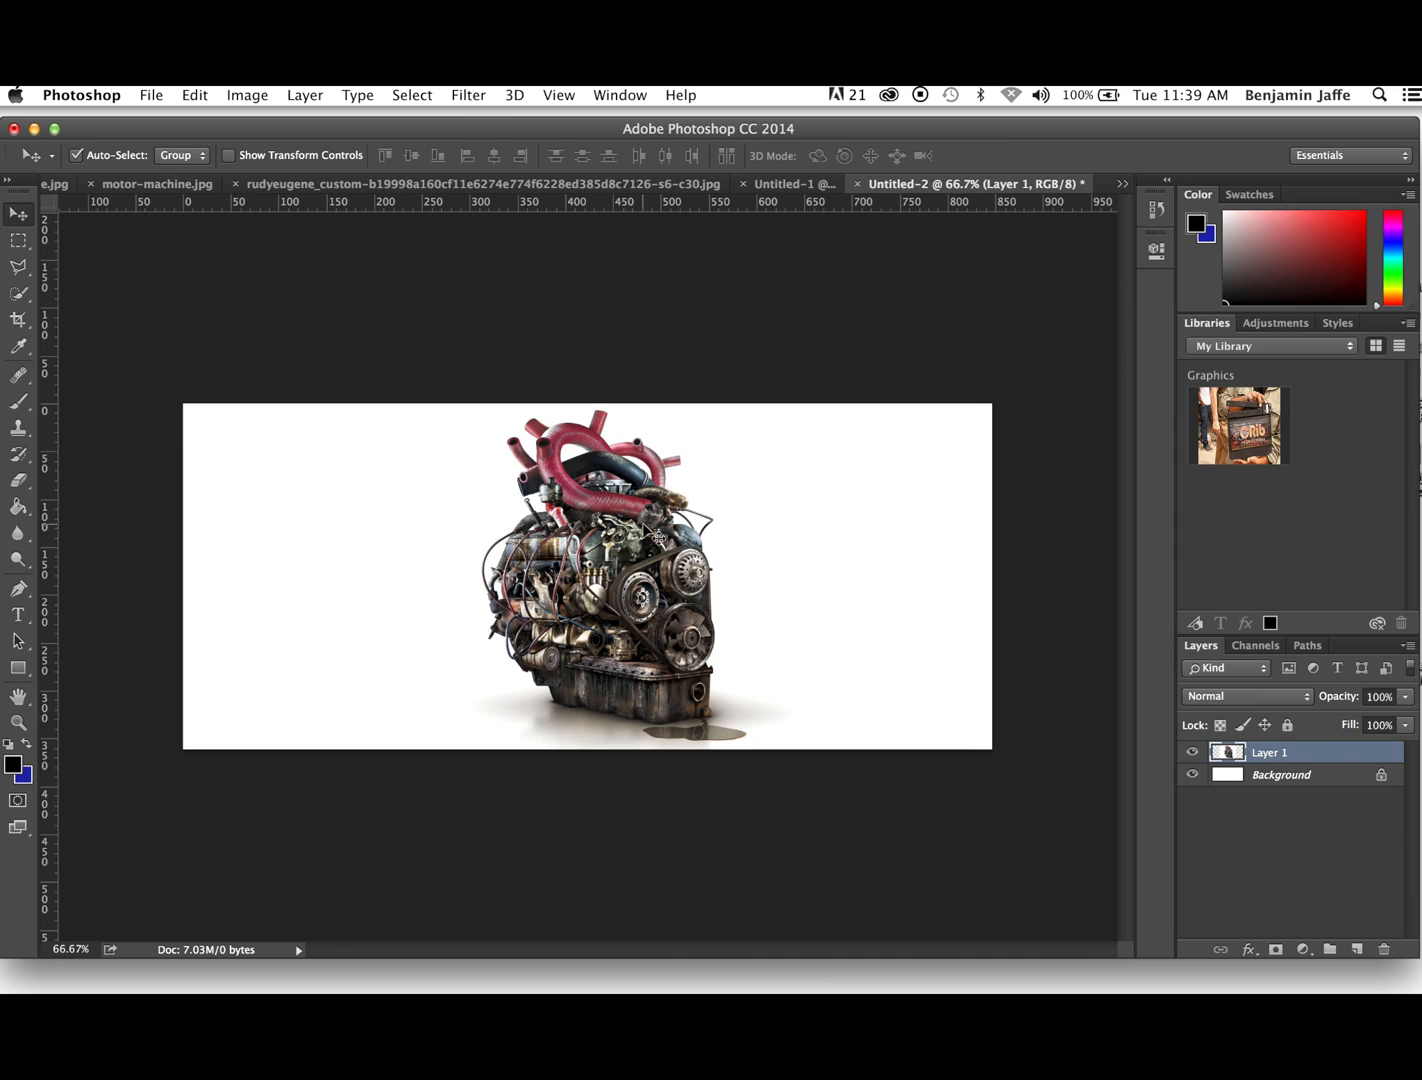
pyautogui.moveTo(619, 545); pyautogui.dragTo(378, 545)
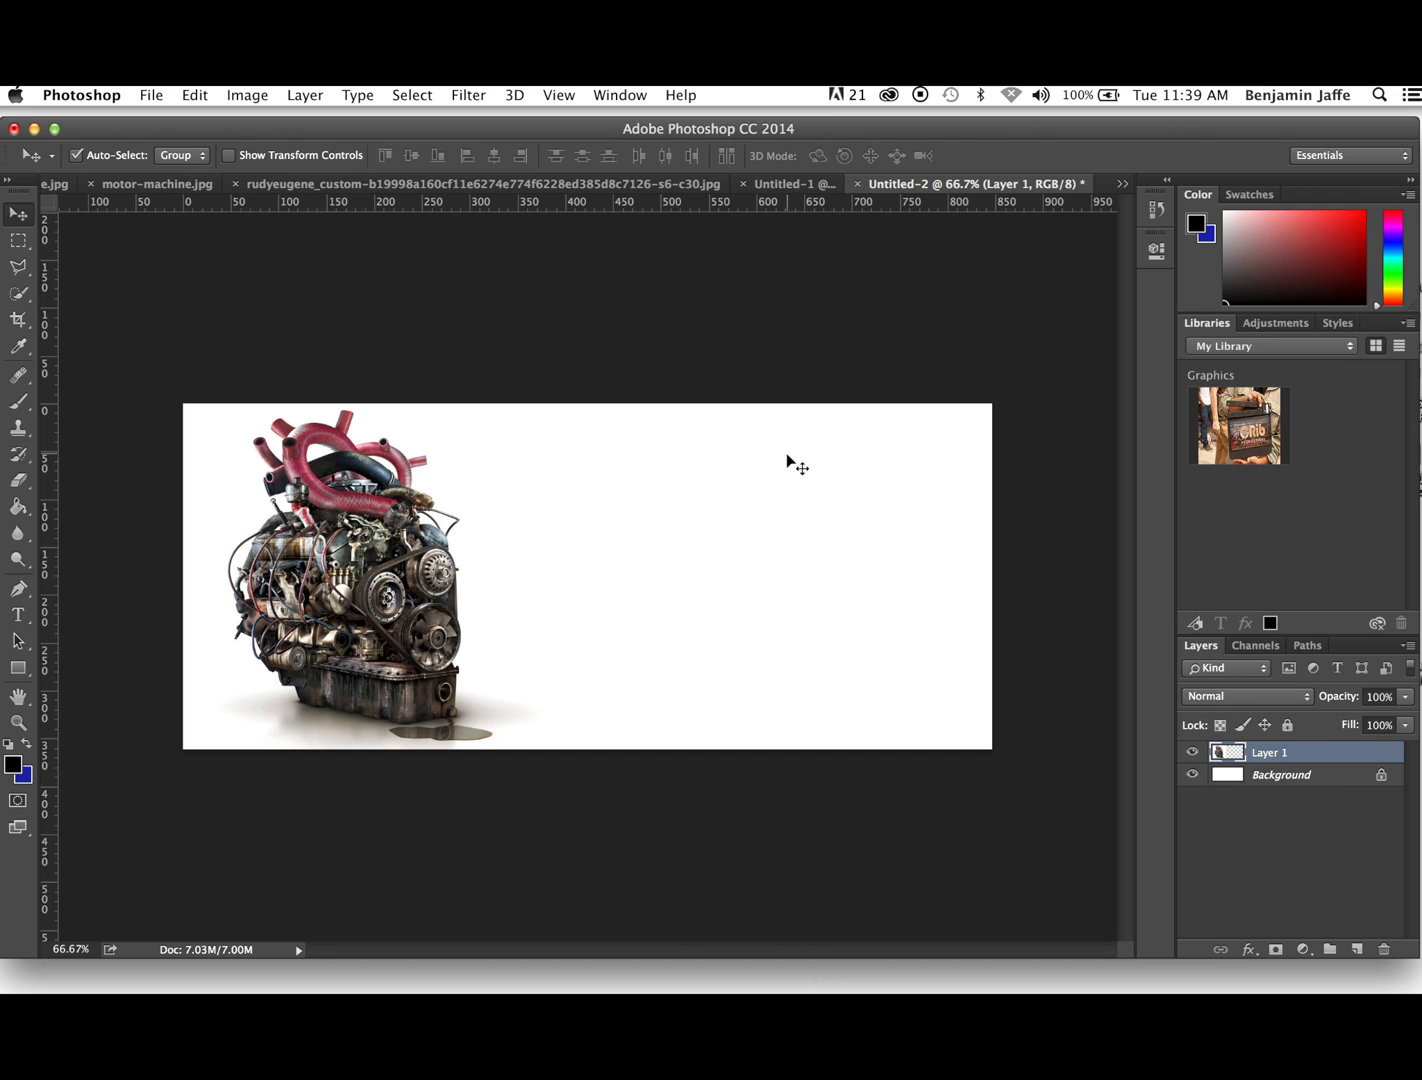
# - Paste a second copy of the engine as a new layer and shift it left over the first one
pyautogui.click(194, 95)
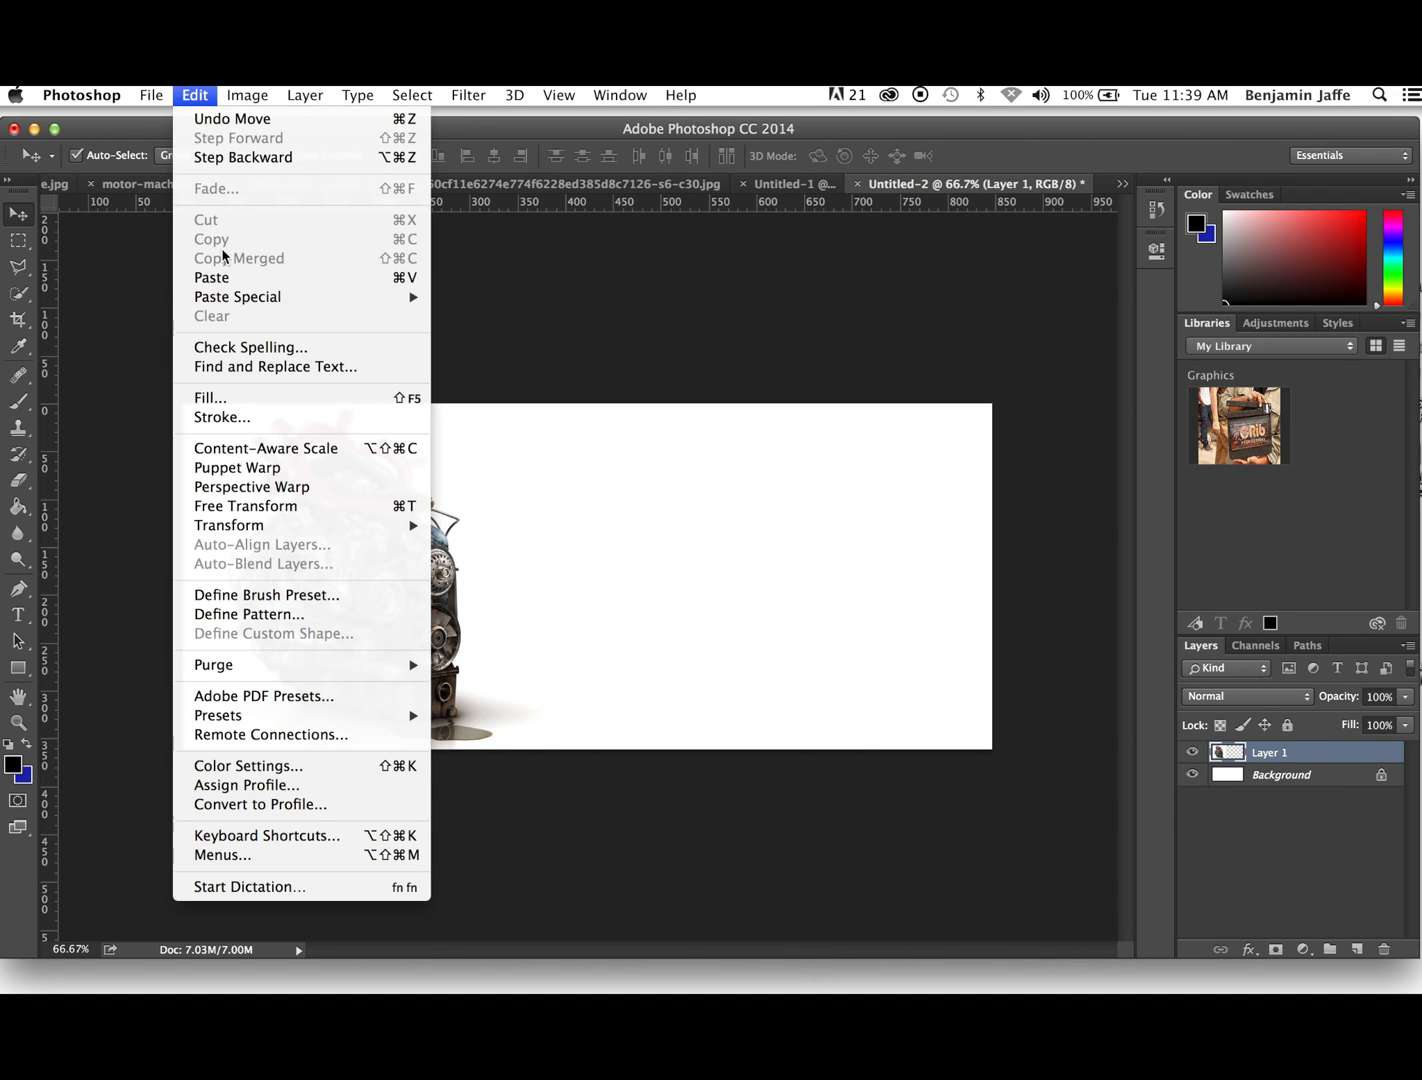
pyautogui.click(222, 278)
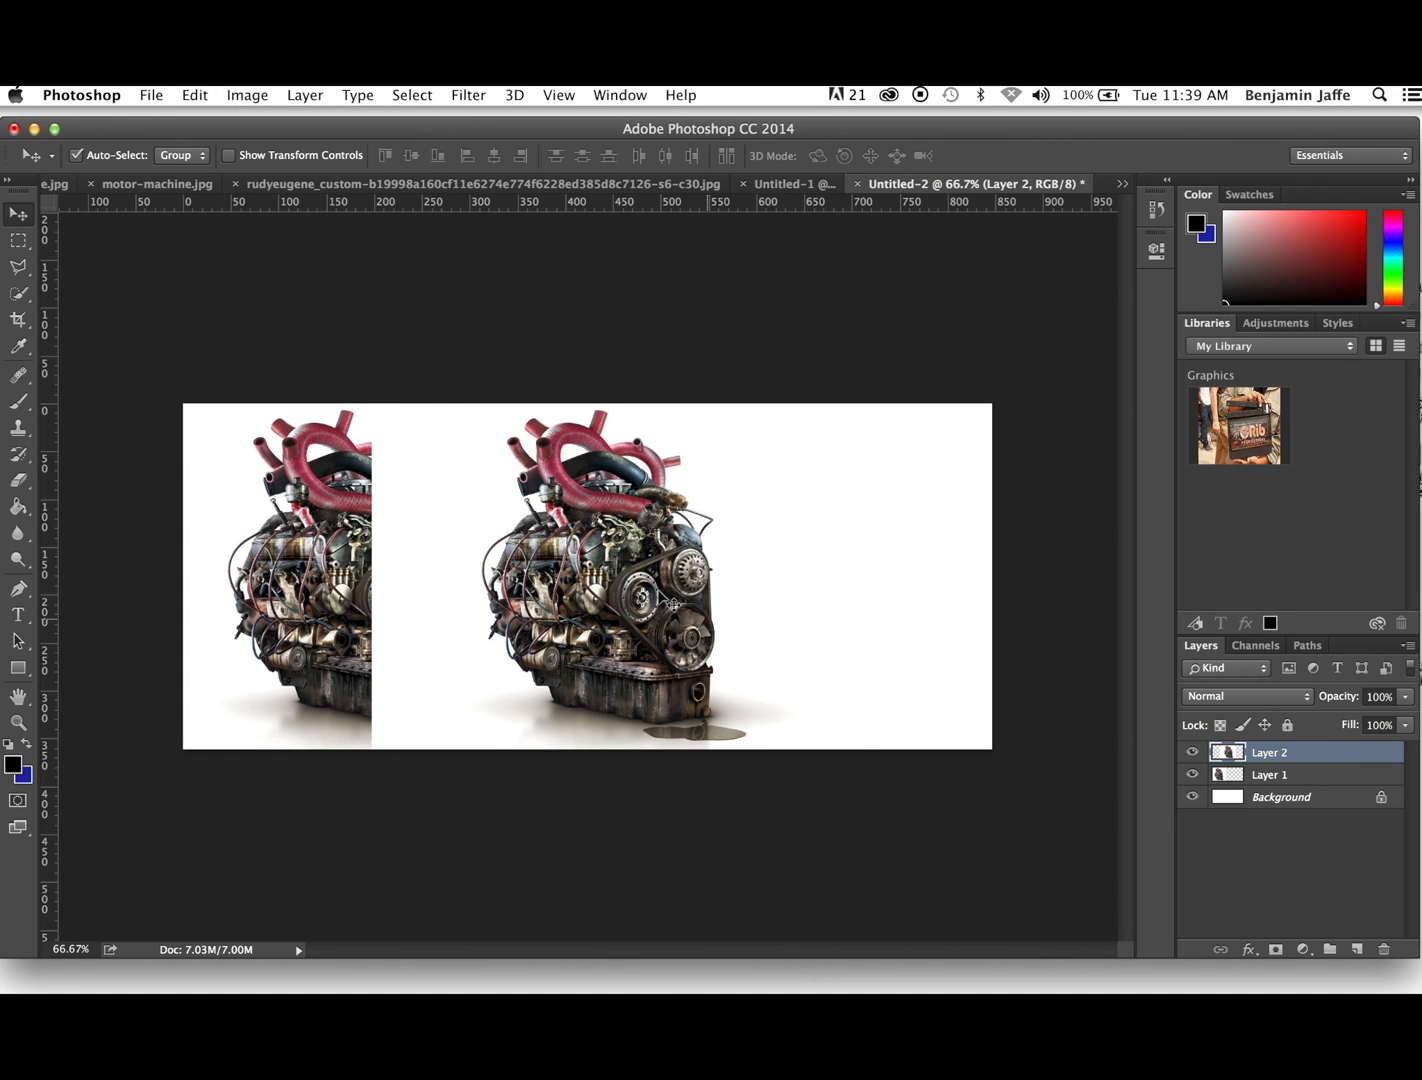
pyautogui.moveTo(620, 568); pyautogui.dragTo(540, 568)
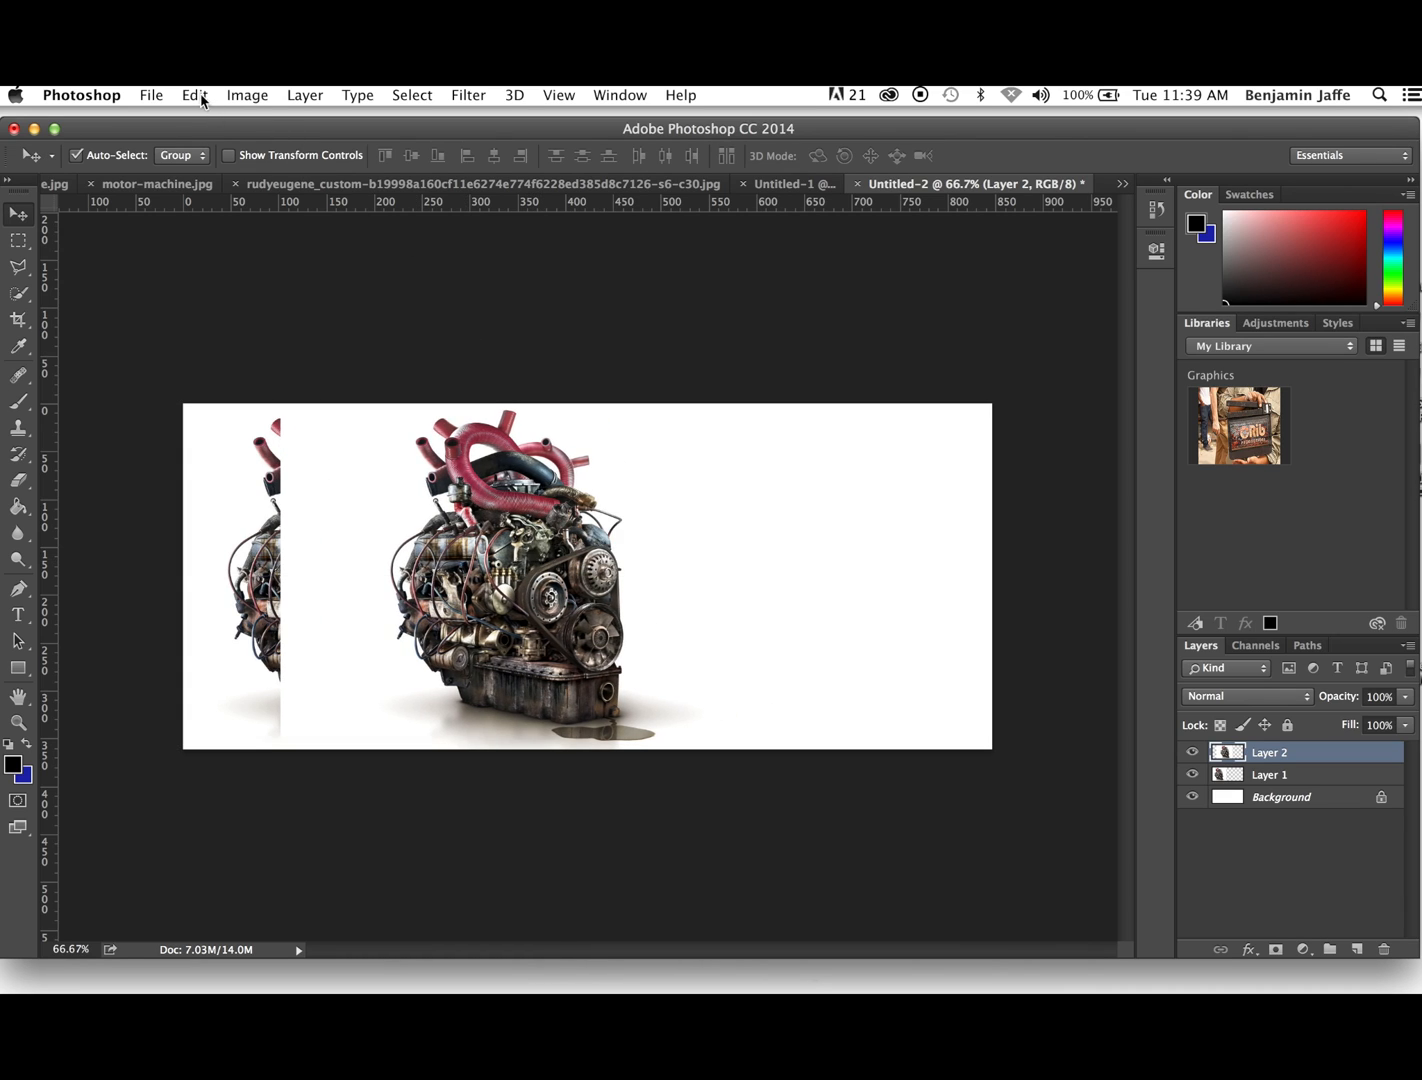
# - Flip the second engine layer horizontally and move it slightly right so it mirrors the first engine
pyautogui.click(196, 95)
pyautogui.moveTo(300, 525)
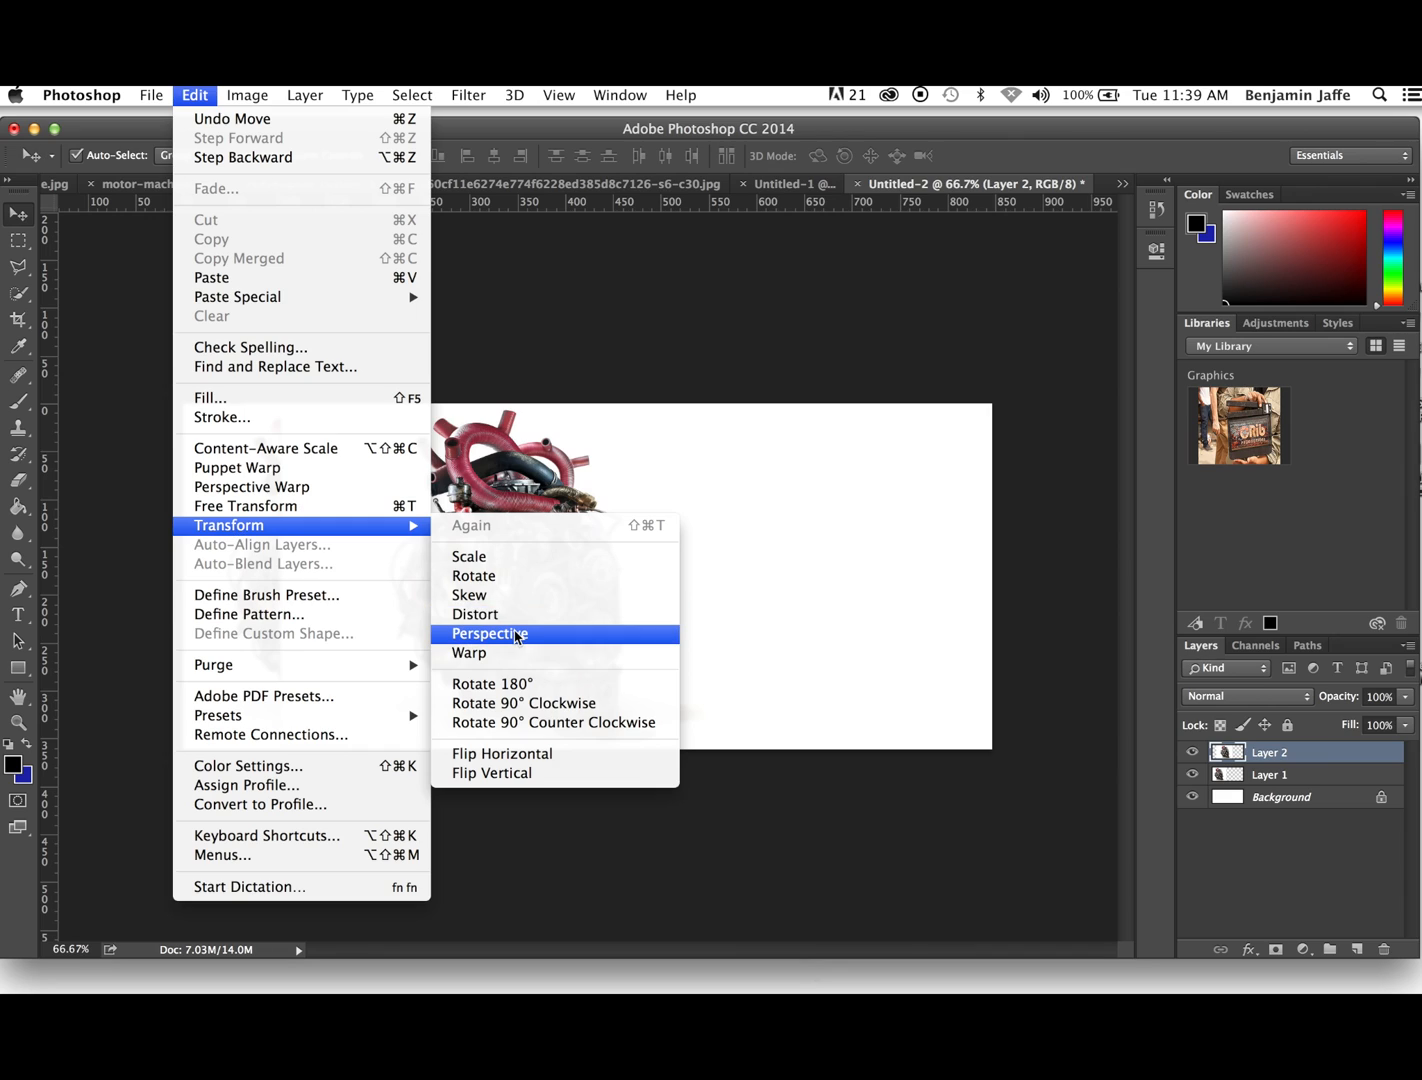
pyautogui.click(523, 760)
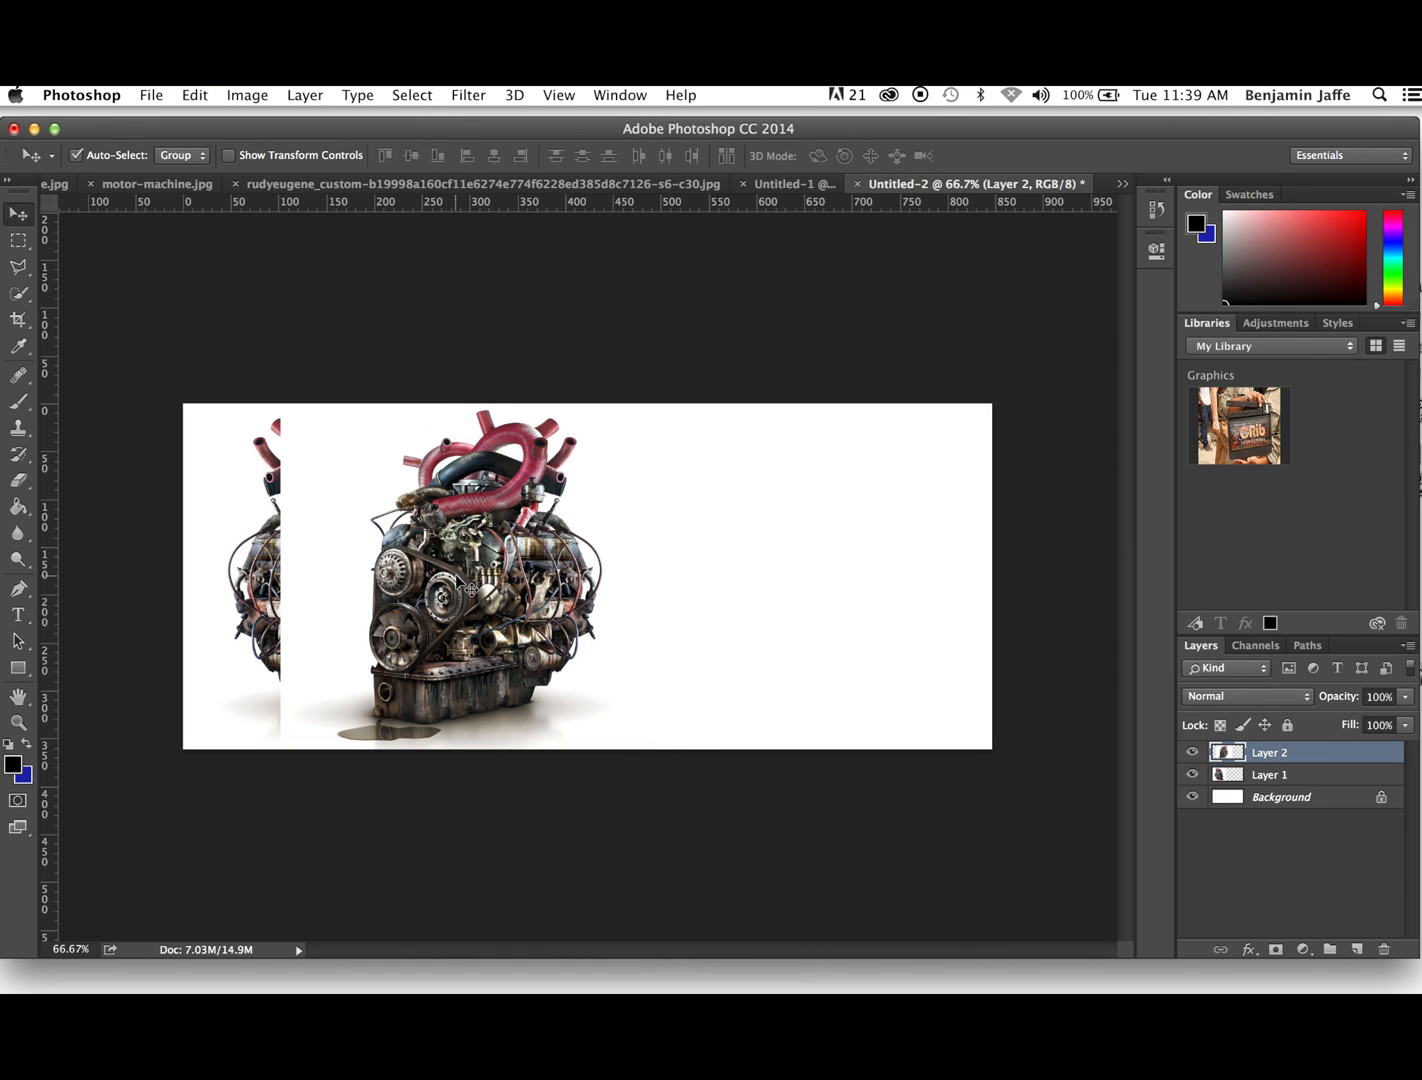
pyautogui.moveTo(470, 590); pyautogui.dragTo(521, 578)
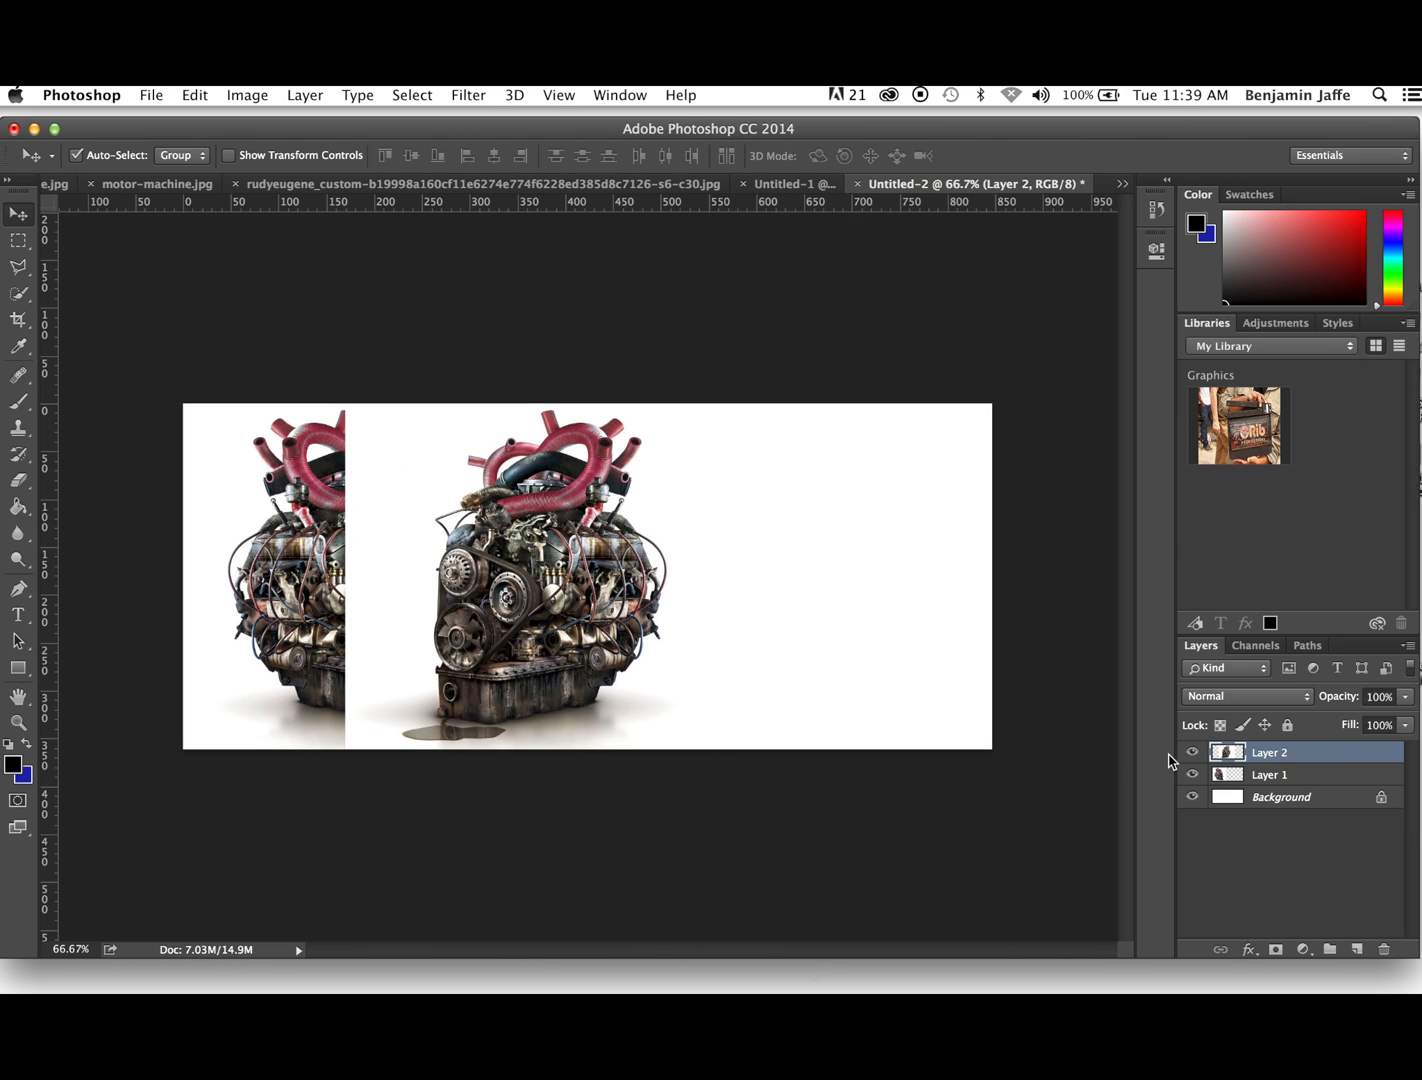
# - Set Layer 2's blend mode to Multiply and nudge it left so both engines overlap into one symmetrical machine
pyautogui.click(1305, 702)
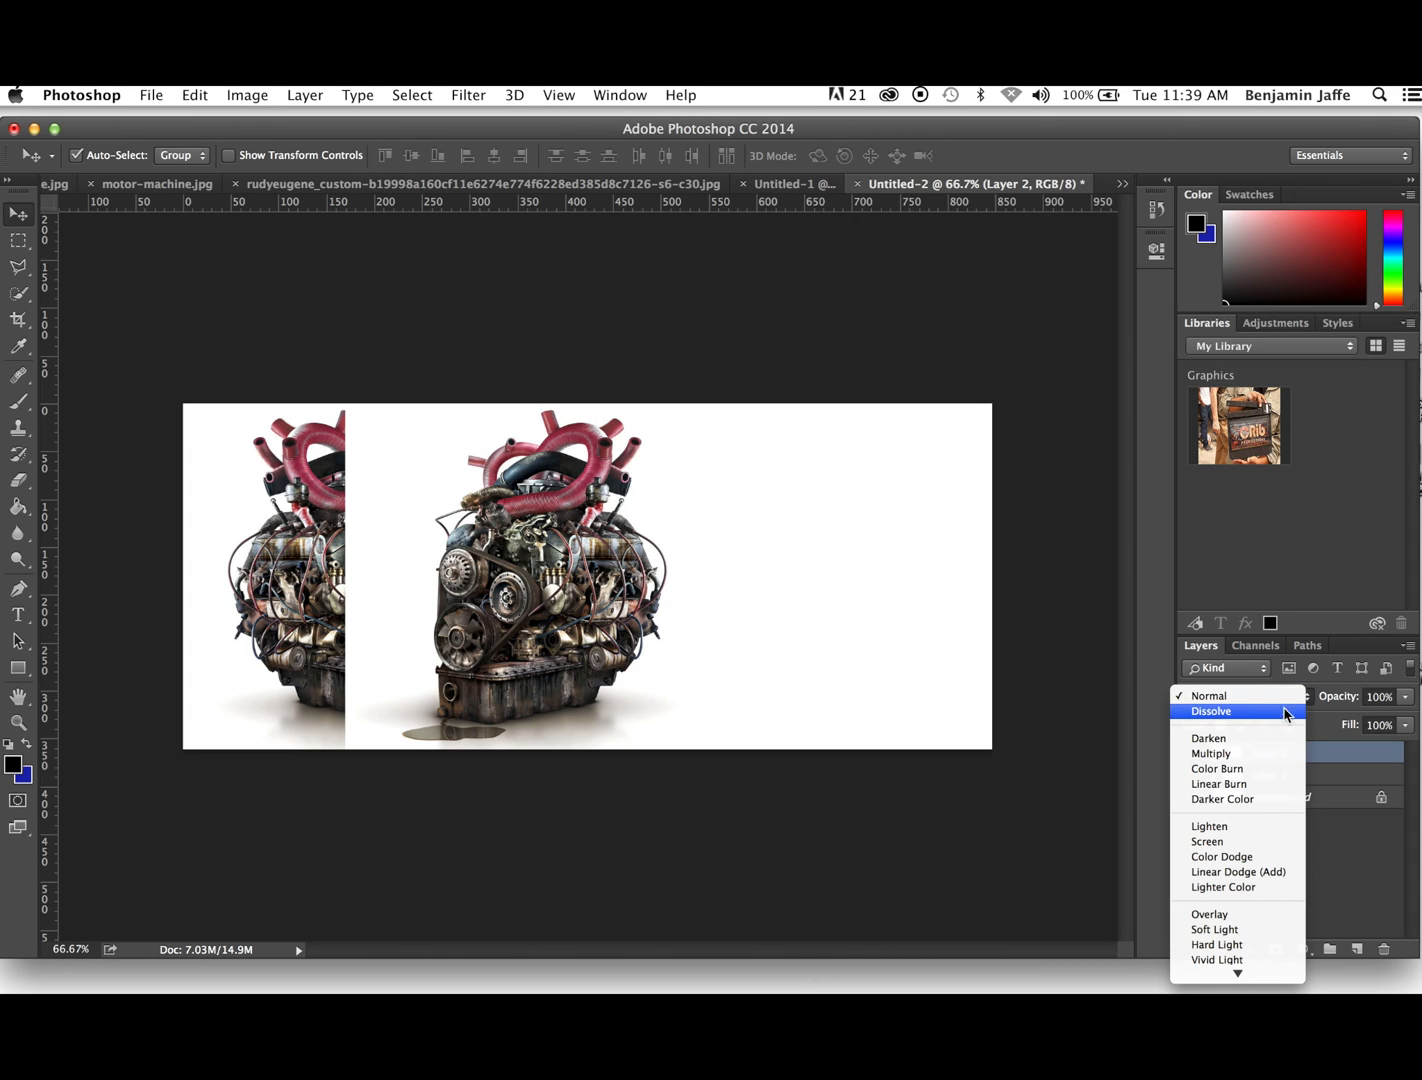
pyautogui.click(1233, 755)
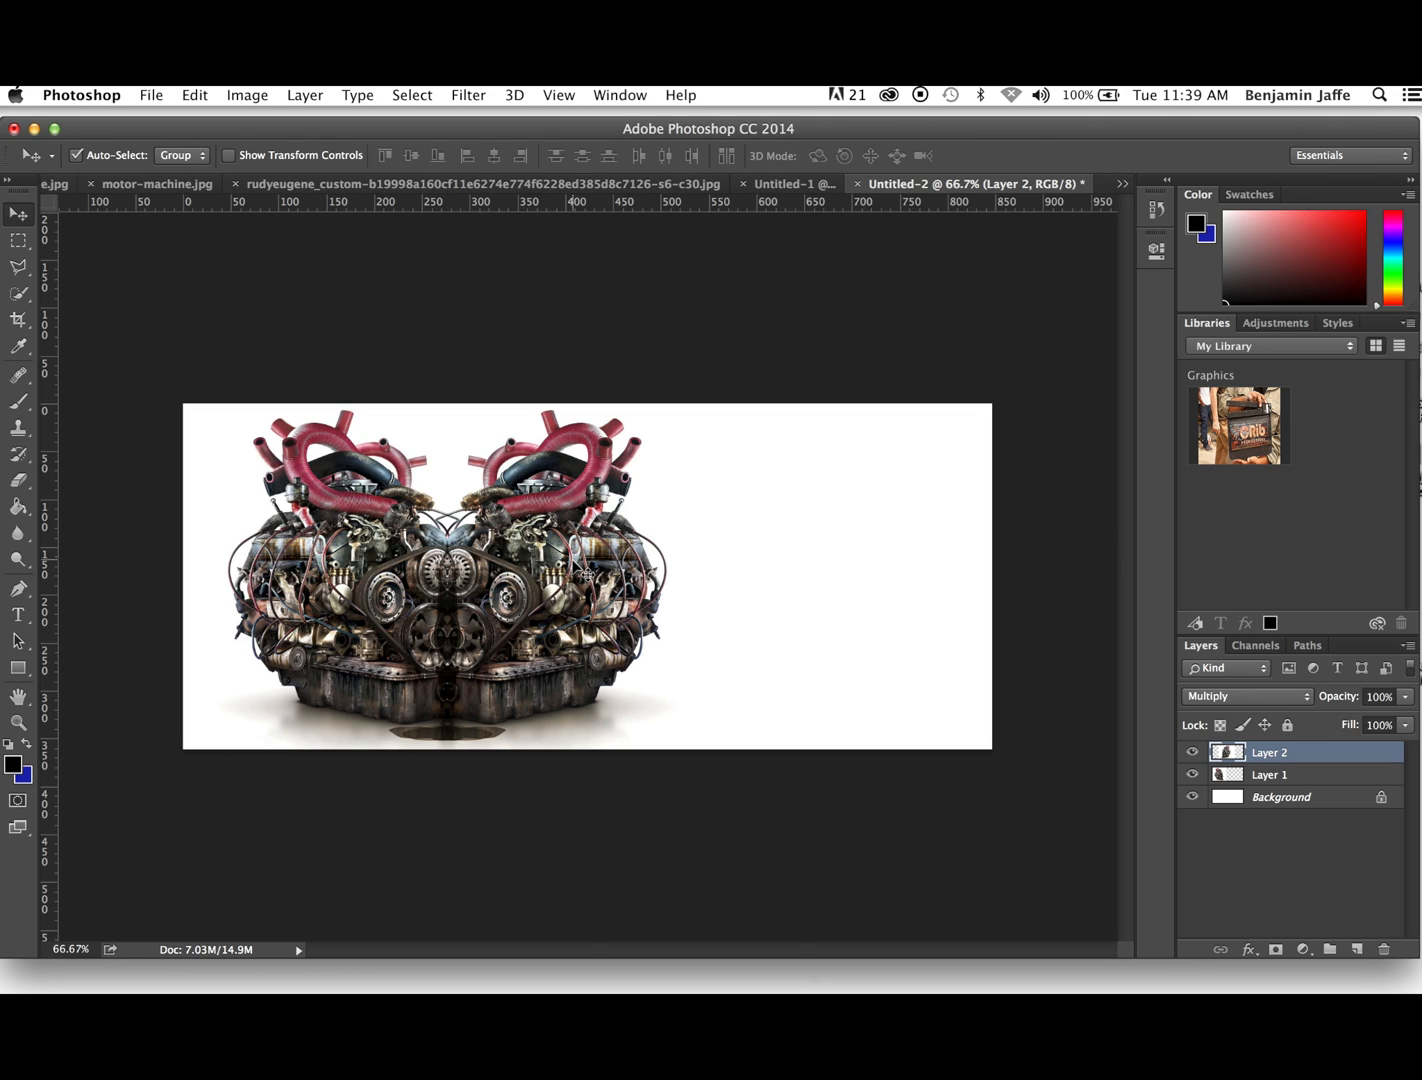
pyautogui.moveTo(586, 574); pyautogui.dragTo(562, 566)
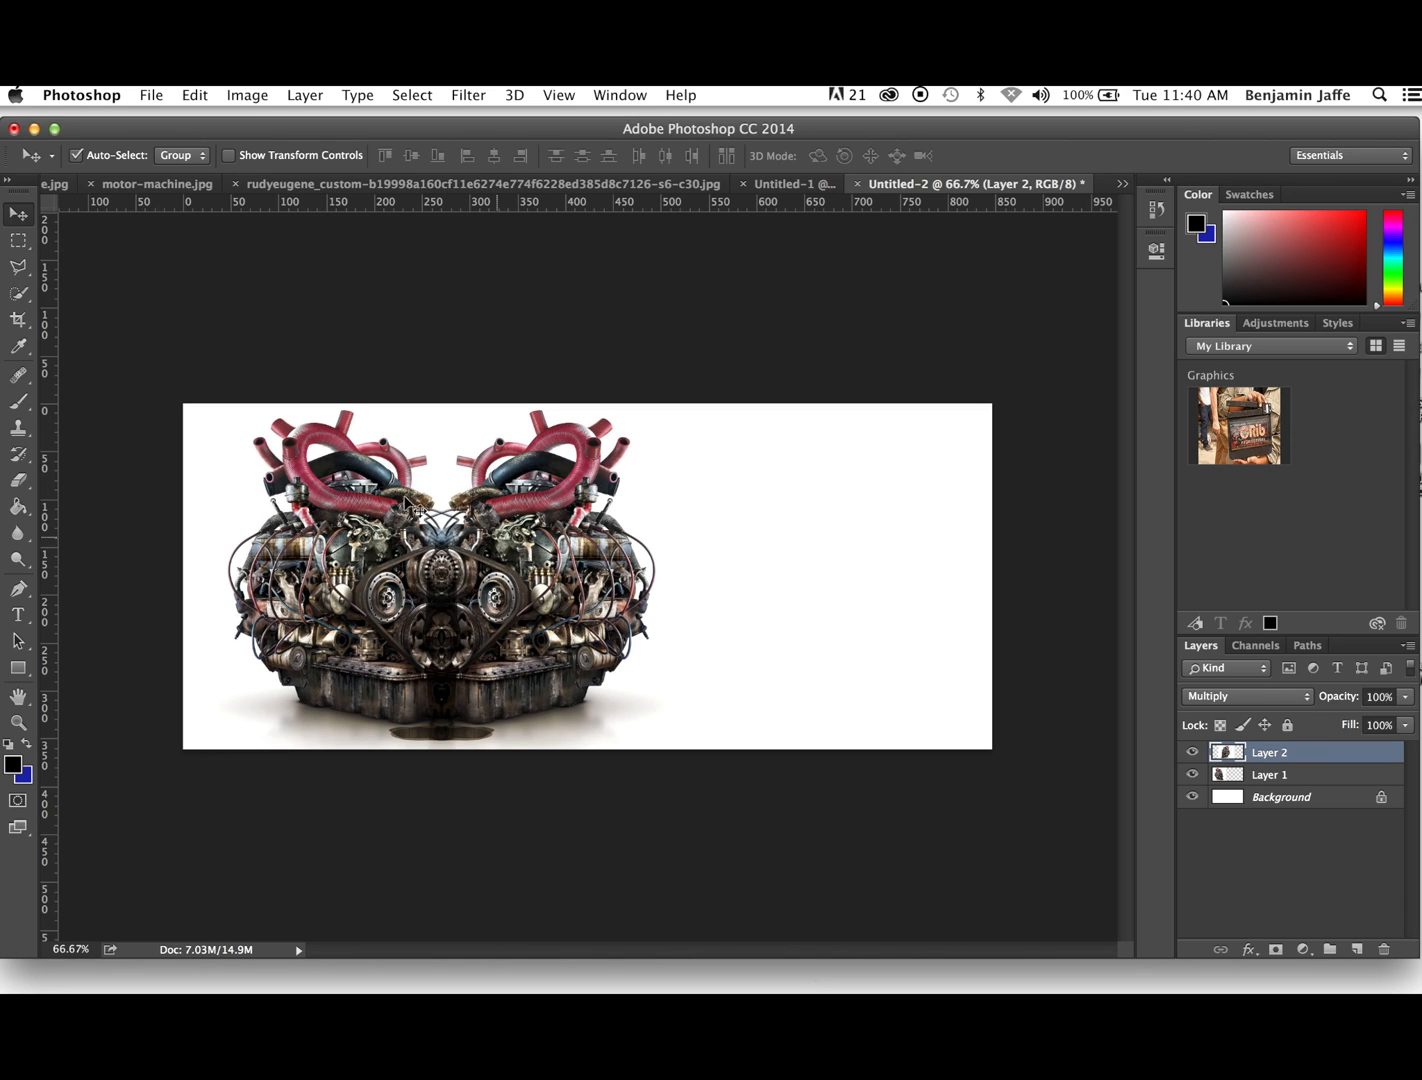
# - Crop the empty area off the right of the canvas, leaving it about 540 mm wide around the mirrored engine
pyautogui.click(17, 320)
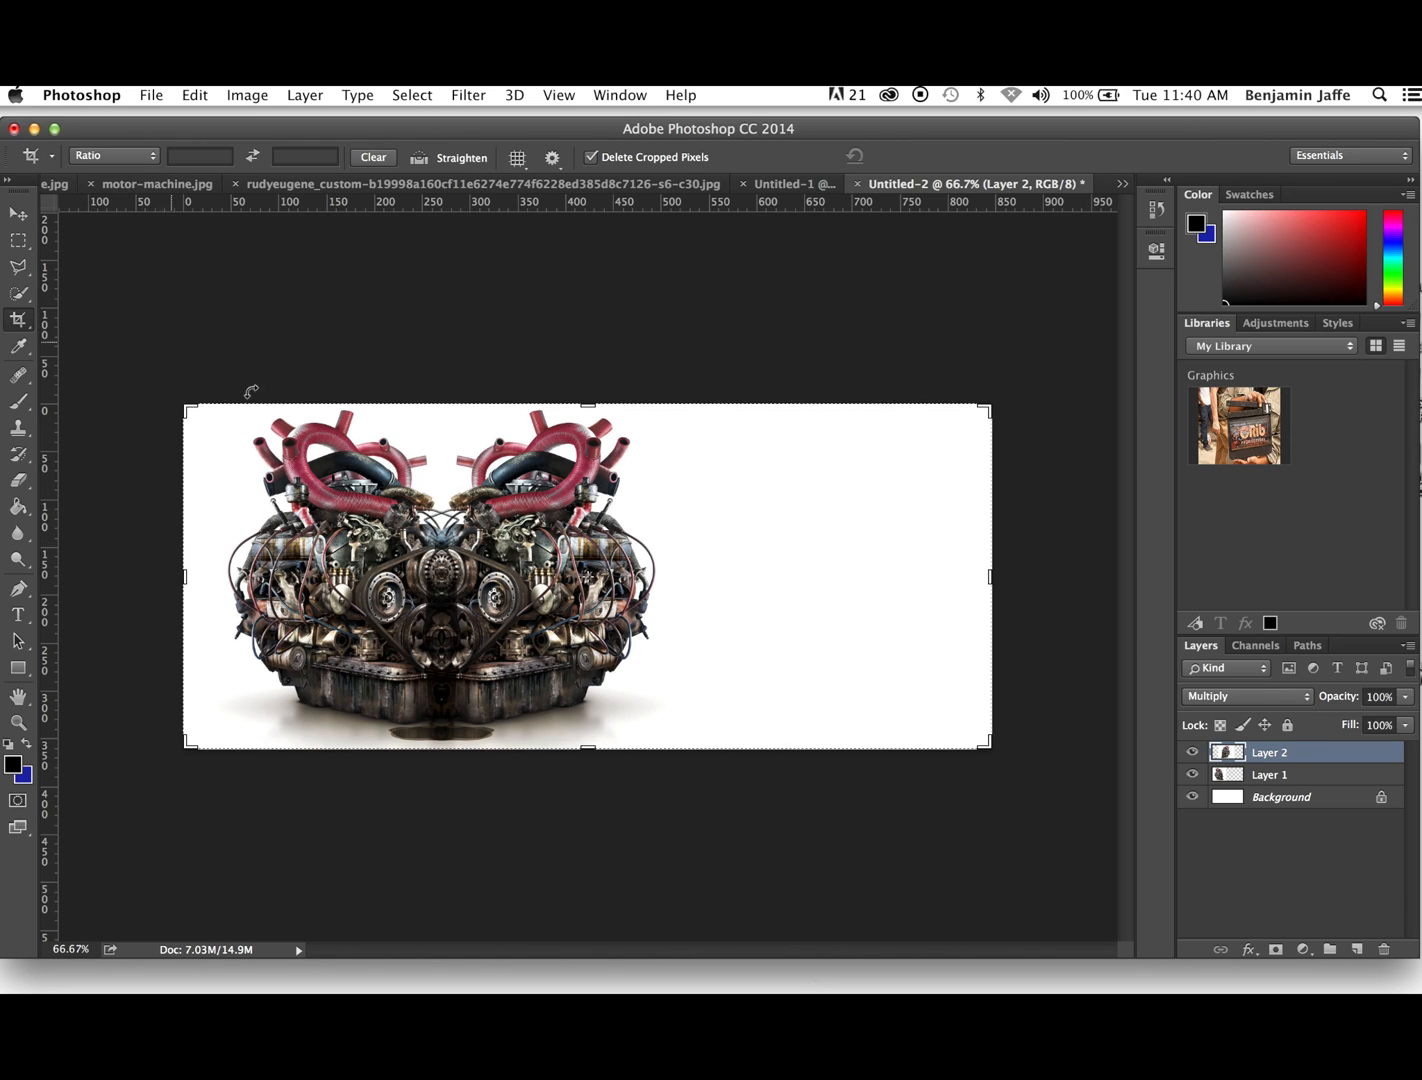
pyautogui.moveTo(986, 575); pyautogui.dragTo(838, 580)
pyautogui.press('Return')
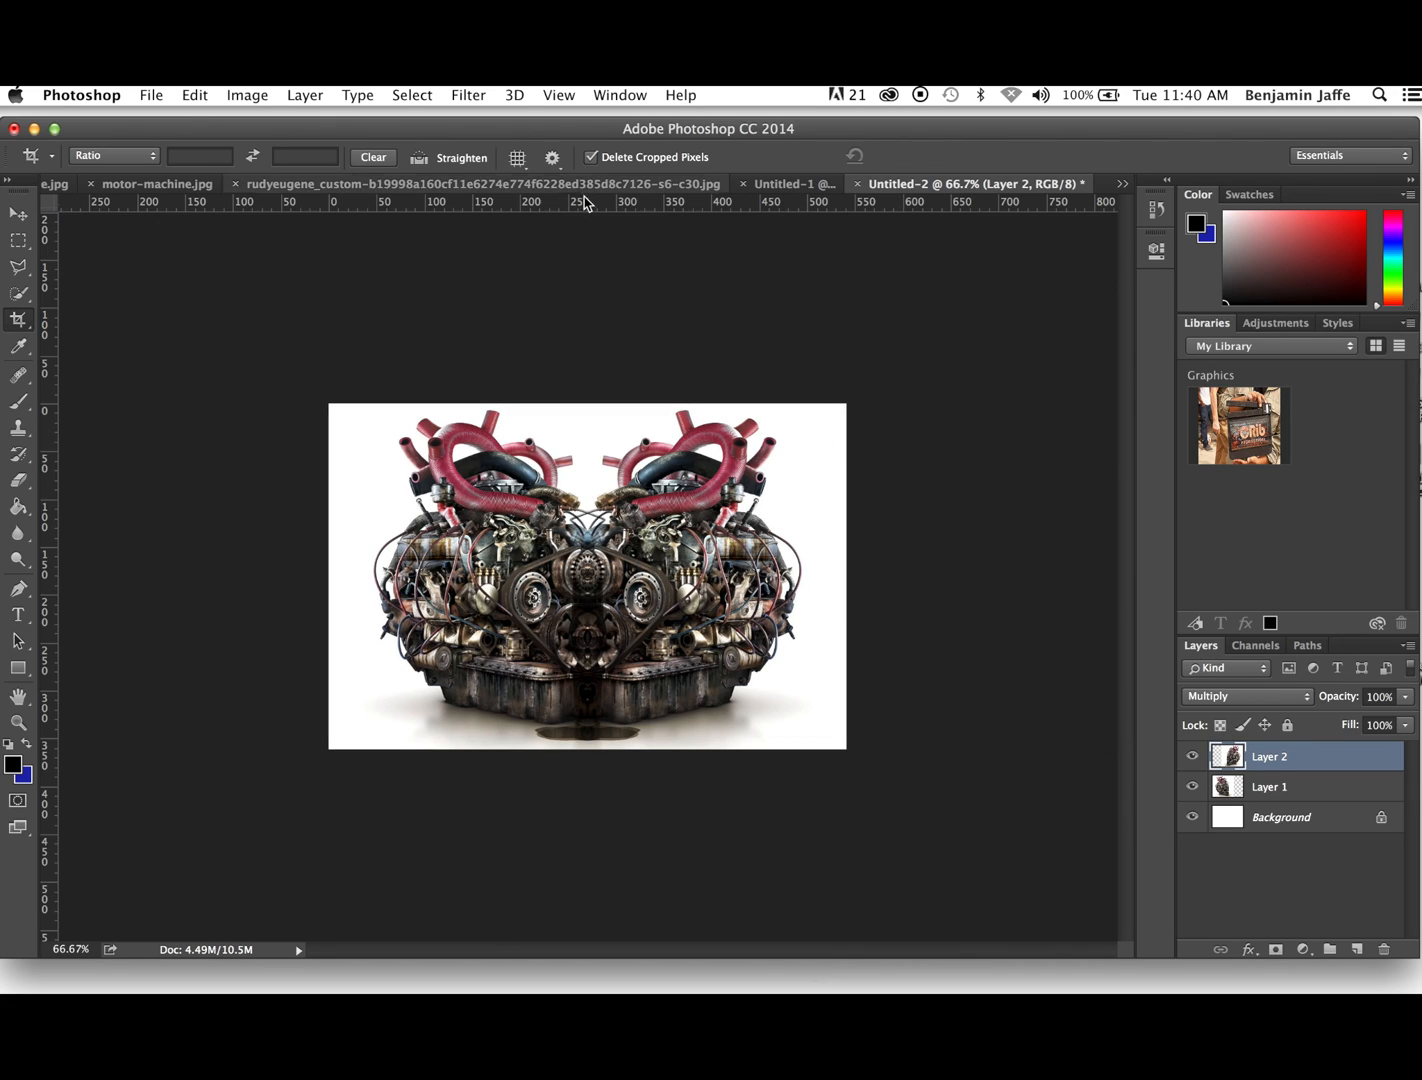
# - In the portrait photo document, select the background around the man's head with the Magic Wand tool
pyautogui.click(614, 190)
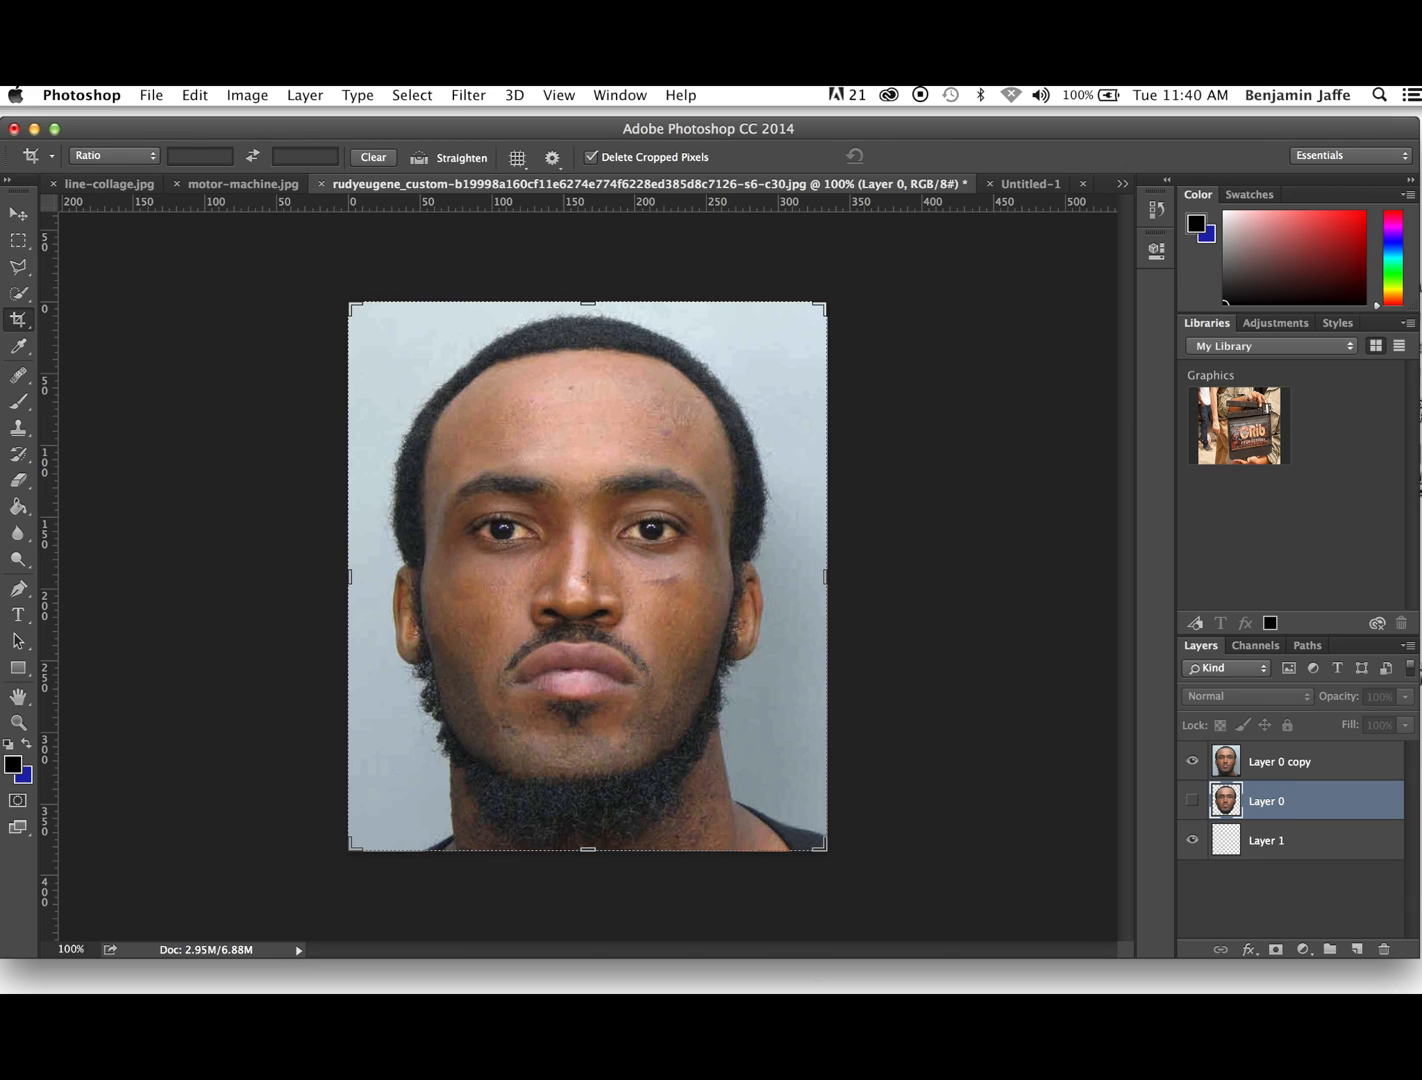
pyautogui.click(24, 292)
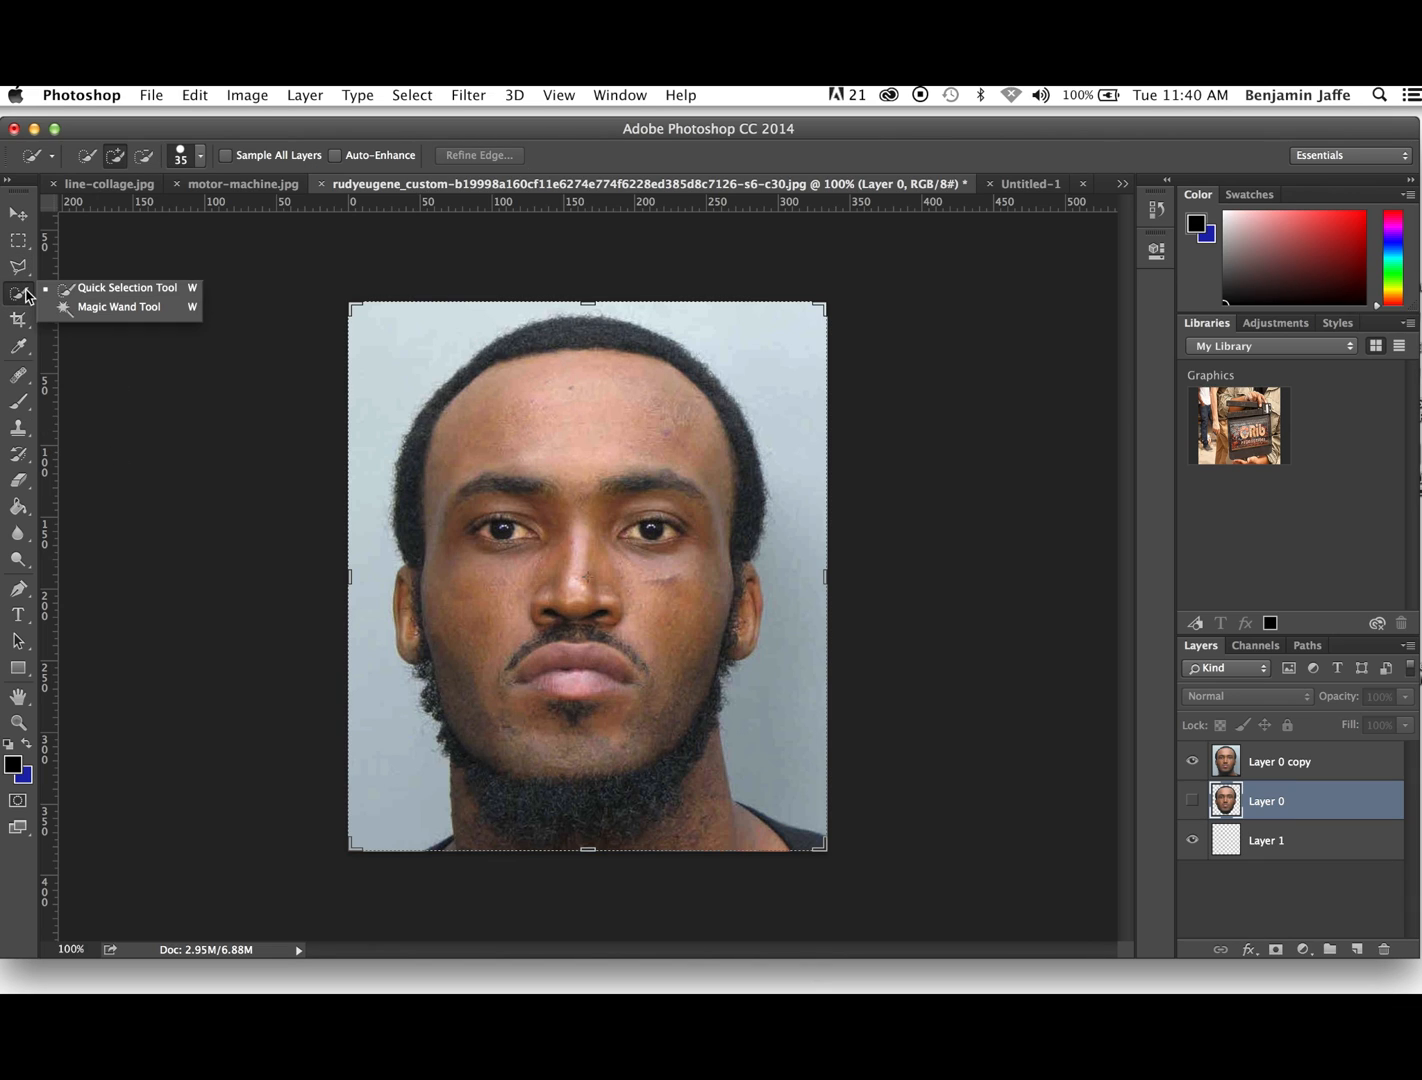
pyautogui.click(82, 307)
pyautogui.click(797, 386)
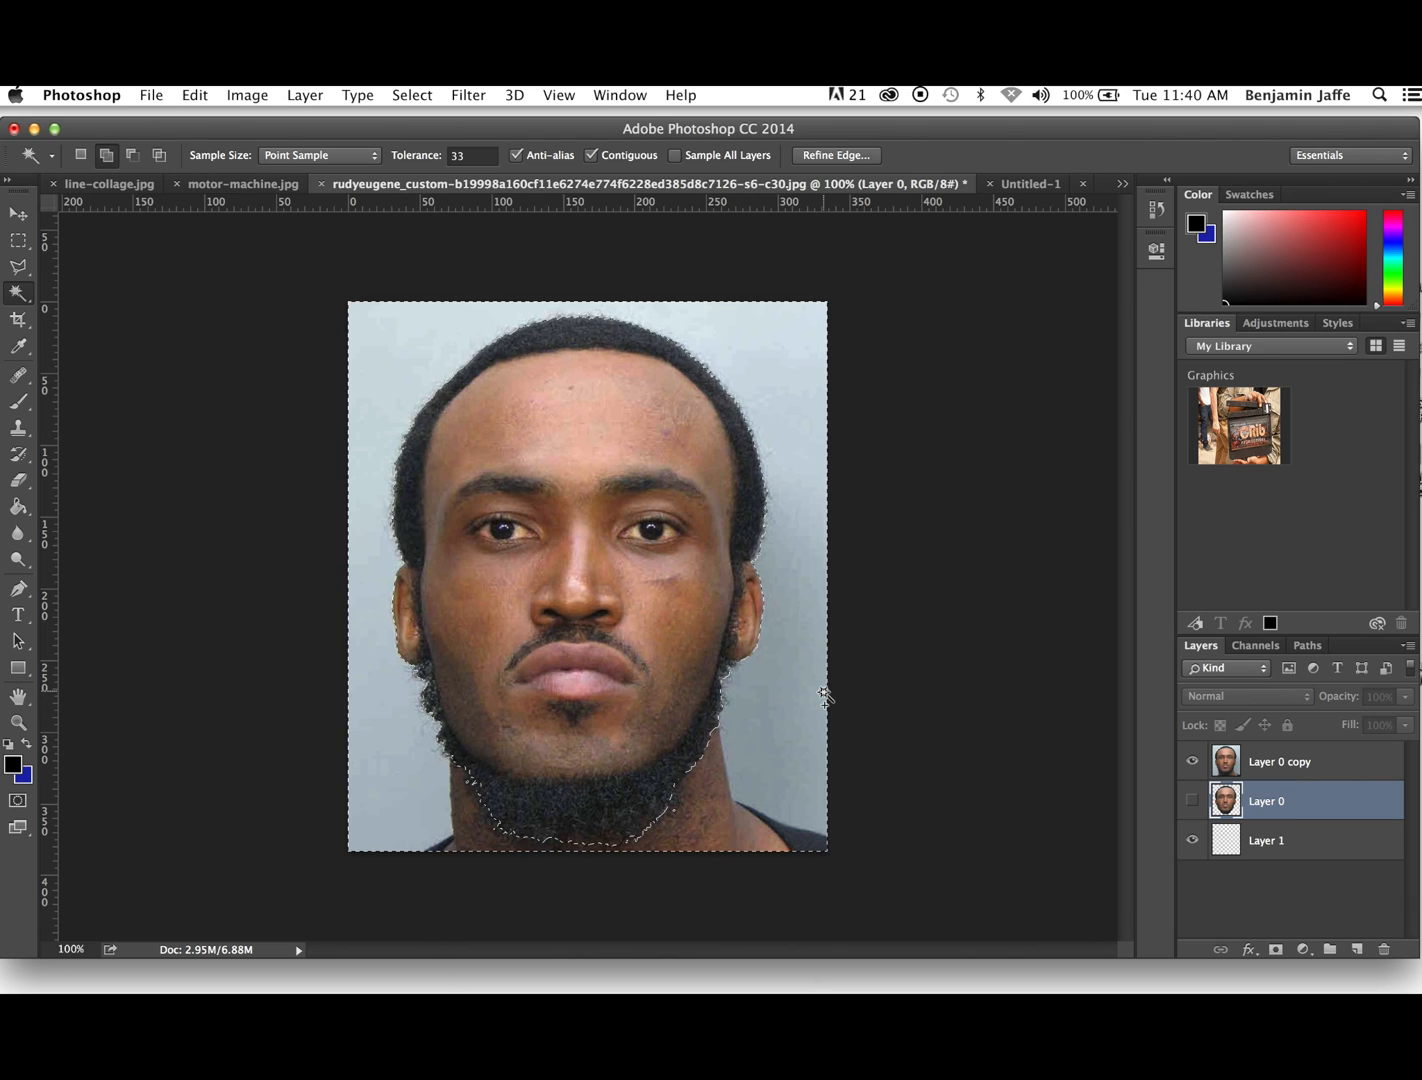
# - Switch to the Quick Selection tool, make Layer 0 copy active, and cut the selected background out of it
pyautogui.click(23, 297)
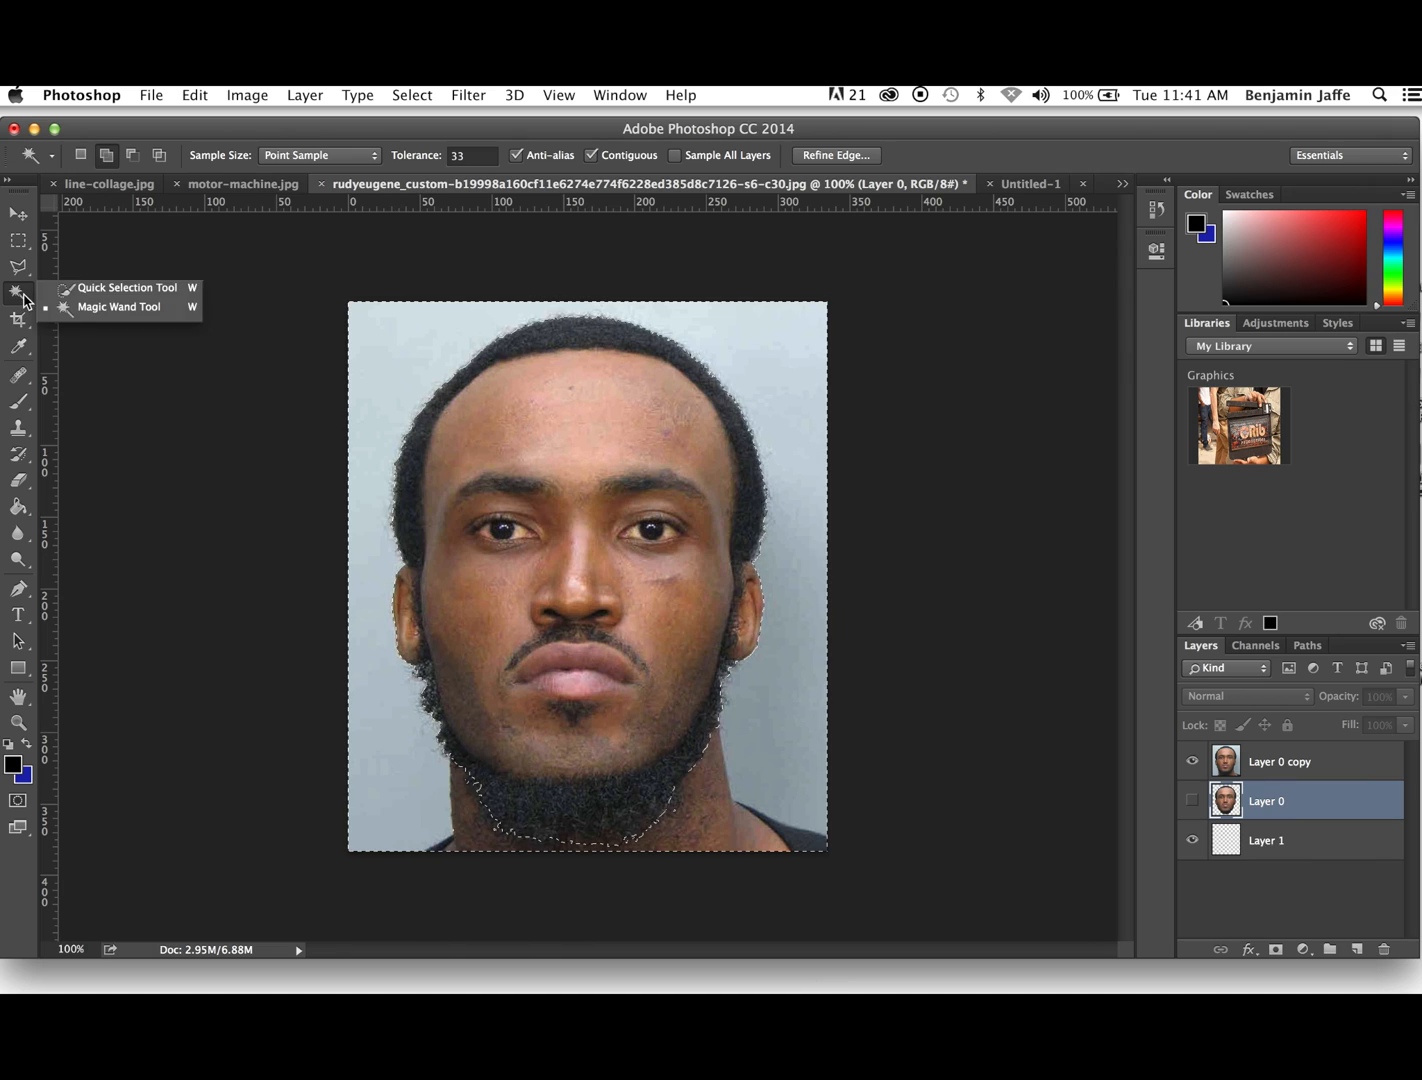
pyautogui.click(110, 288)
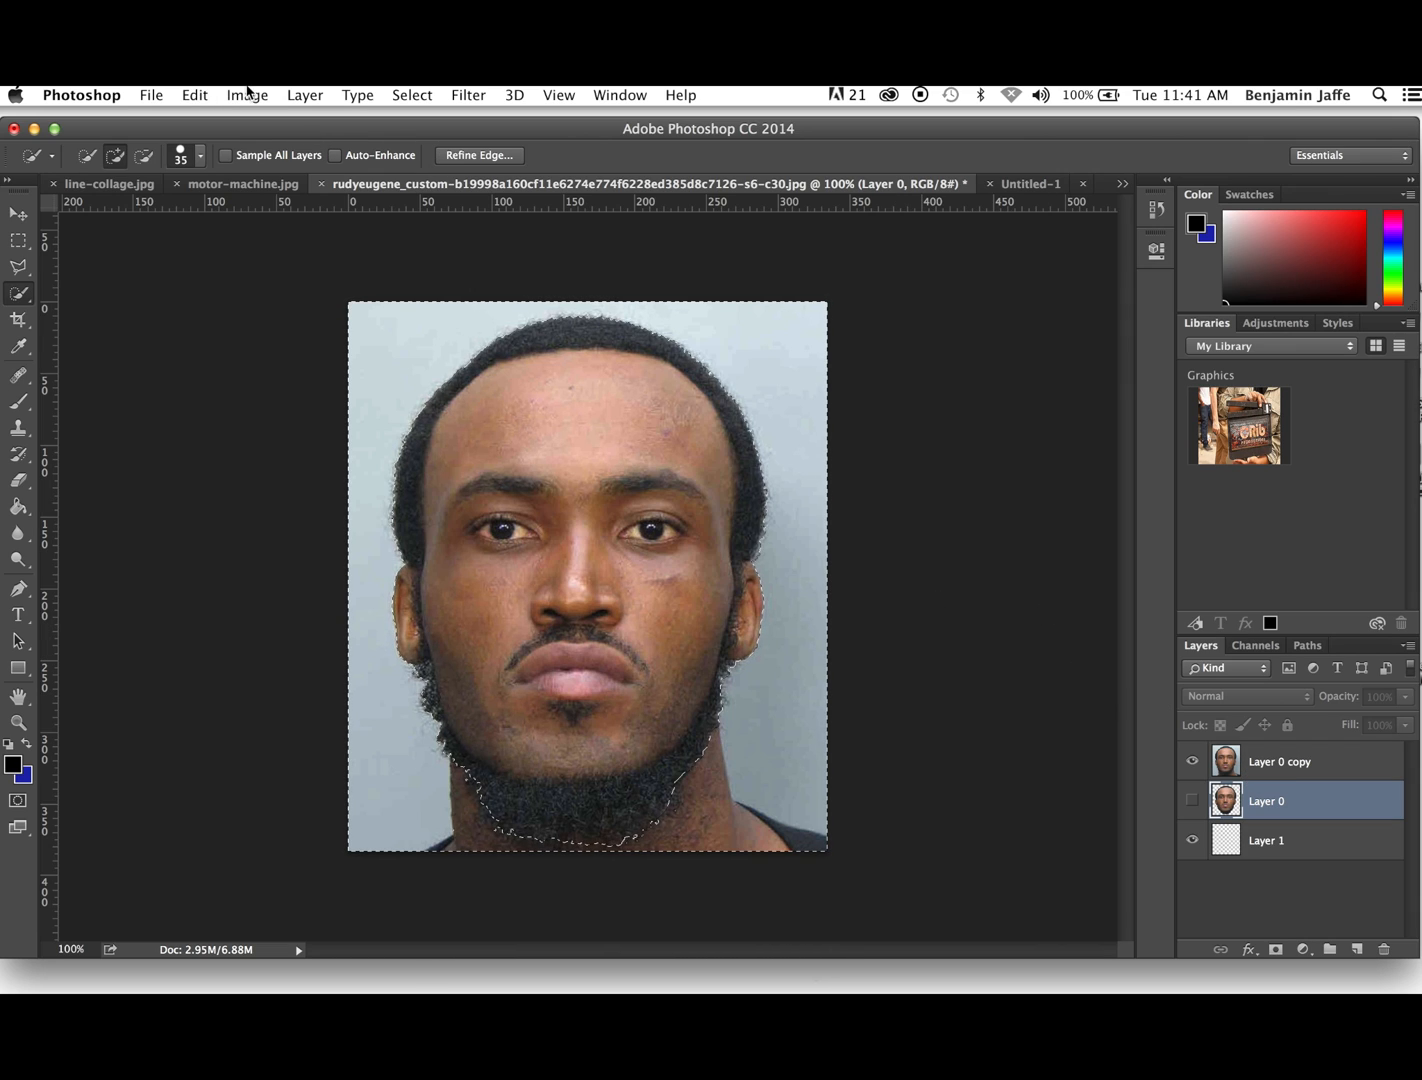
pyautogui.hotkey('alt', ']')
pyautogui.click(192, 95)
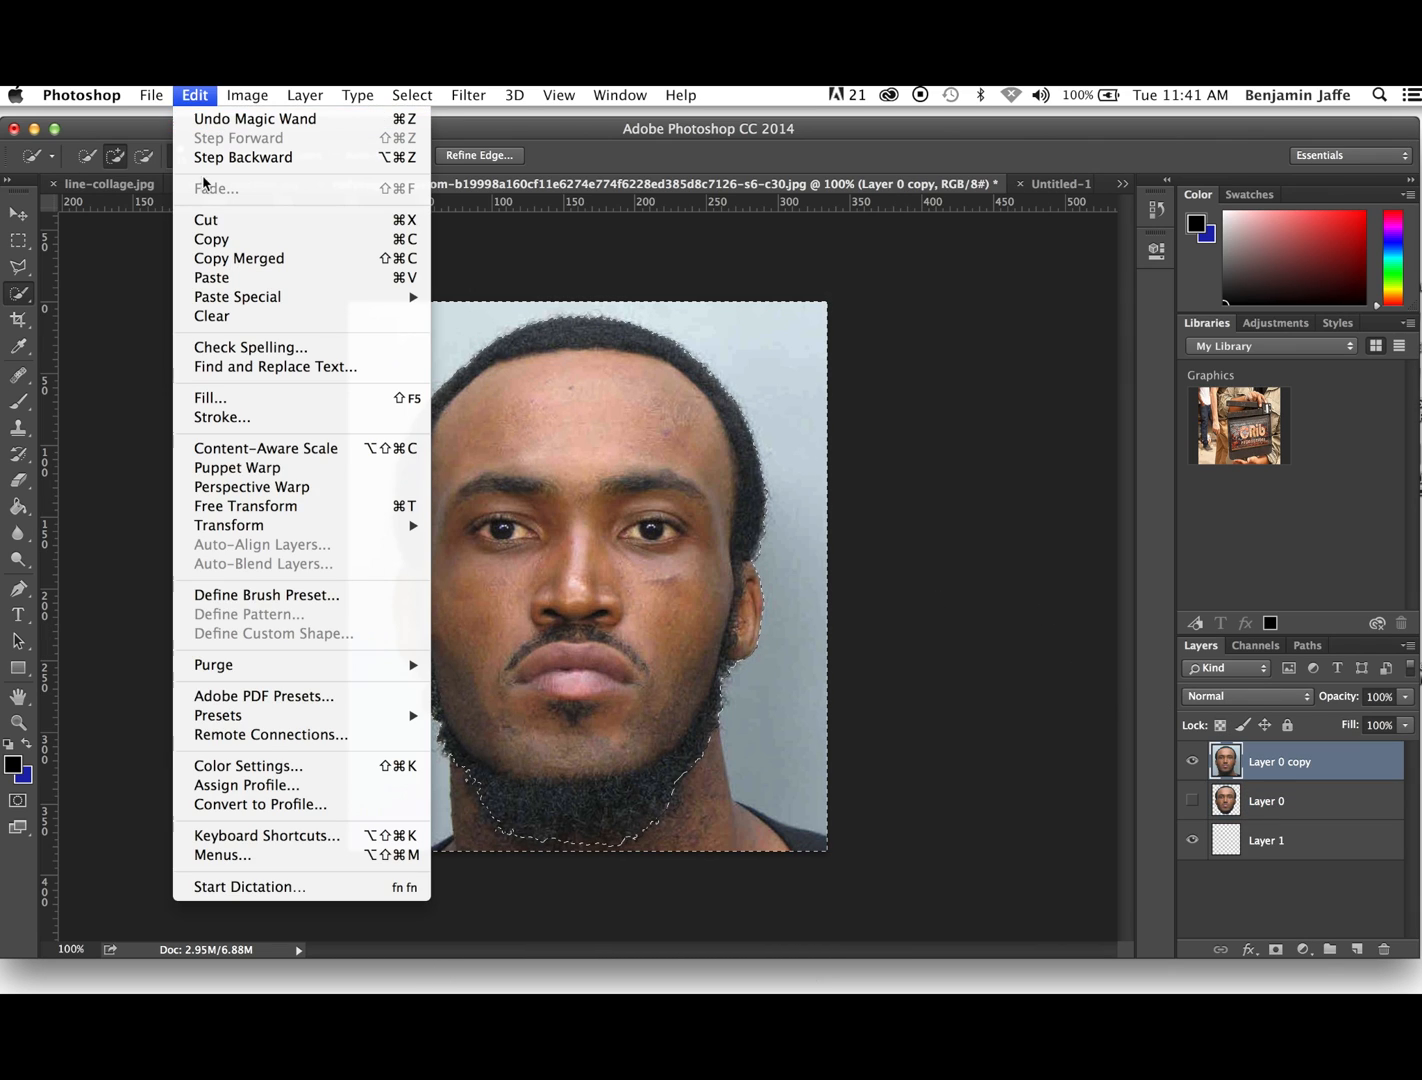
pyautogui.click(206, 222)
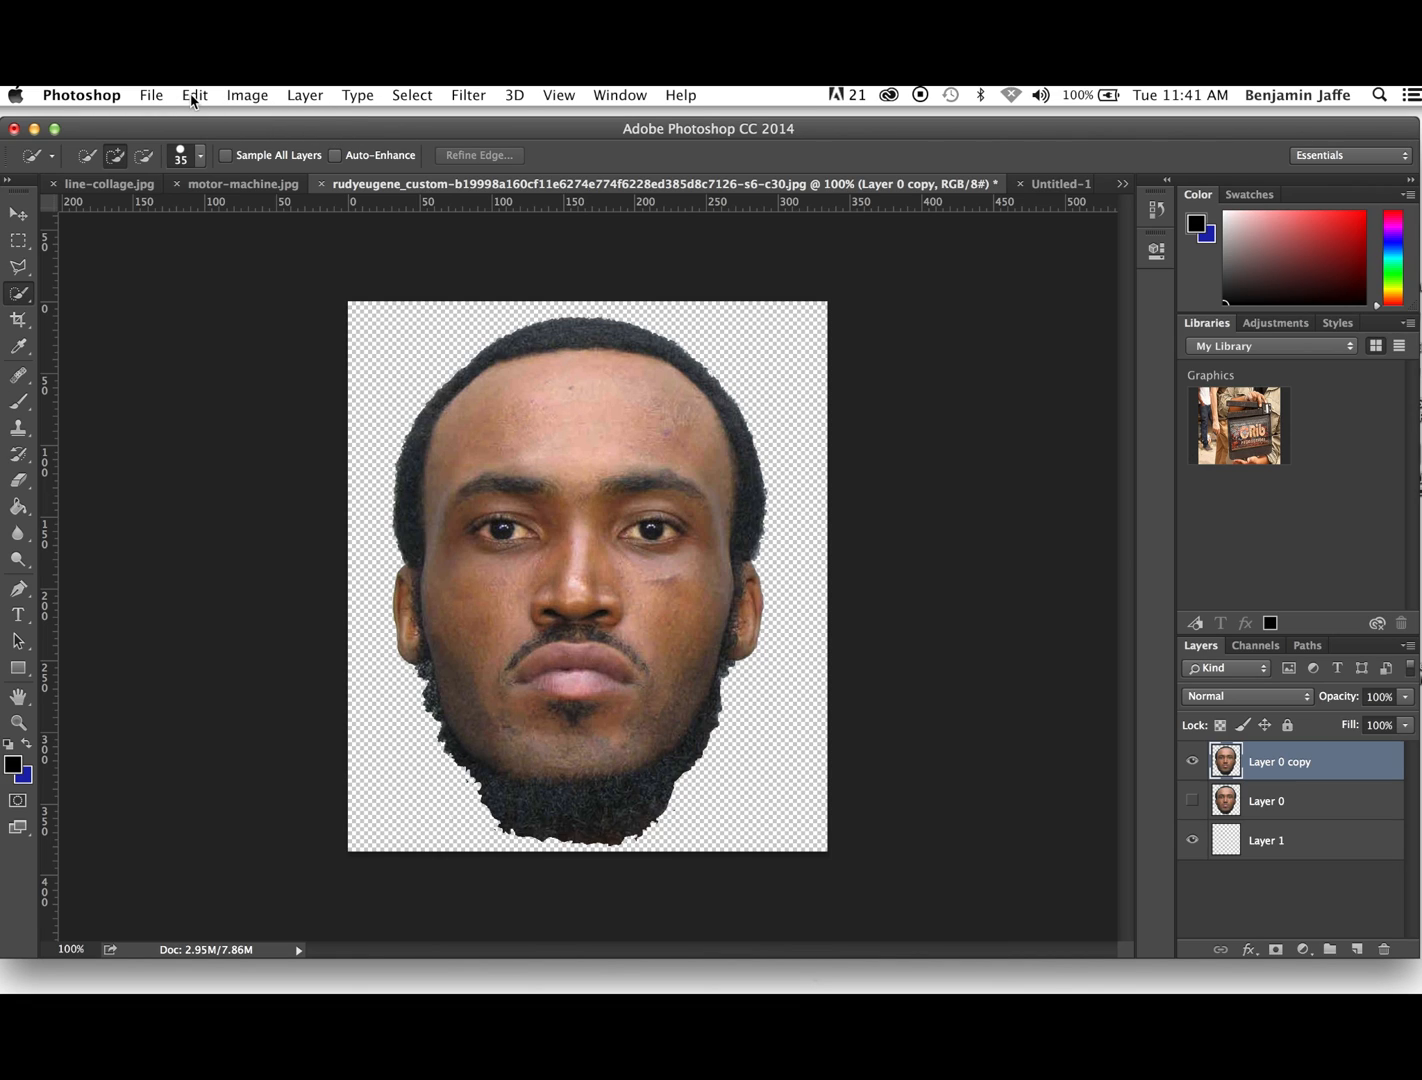
# - Select the whole canvas of the portrait document and copy the cut-out head
pyautogui.click(409, 96)
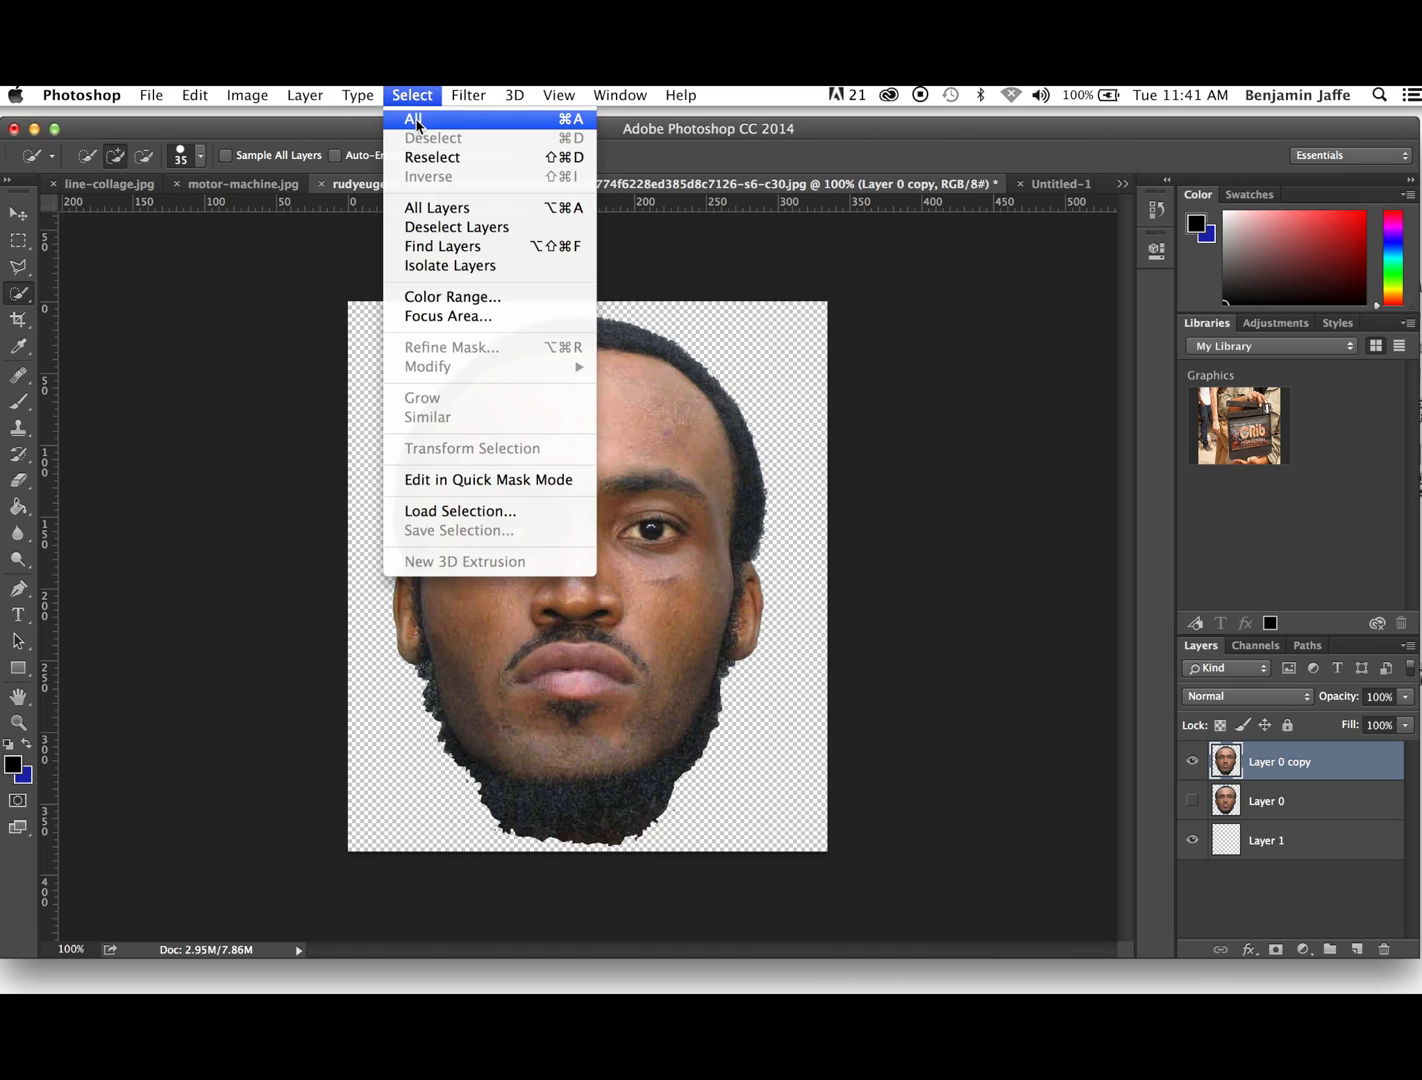
pyautogui.click(420, 121)
pyautogui.click(194, 96)
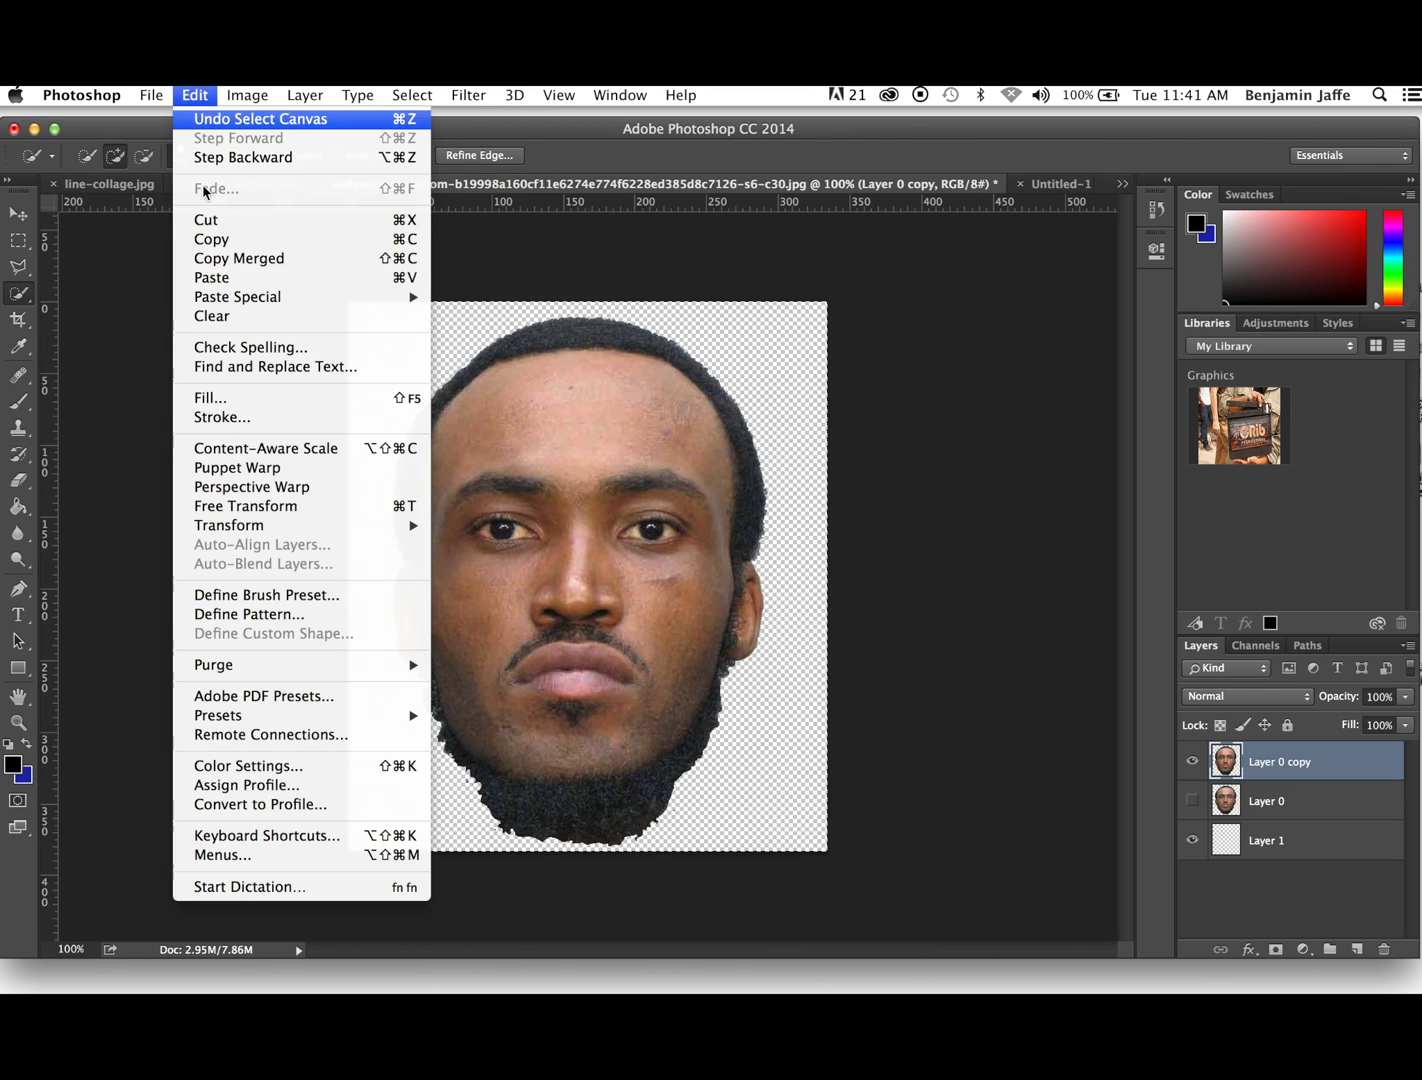
pyautogui.click(210, 240)
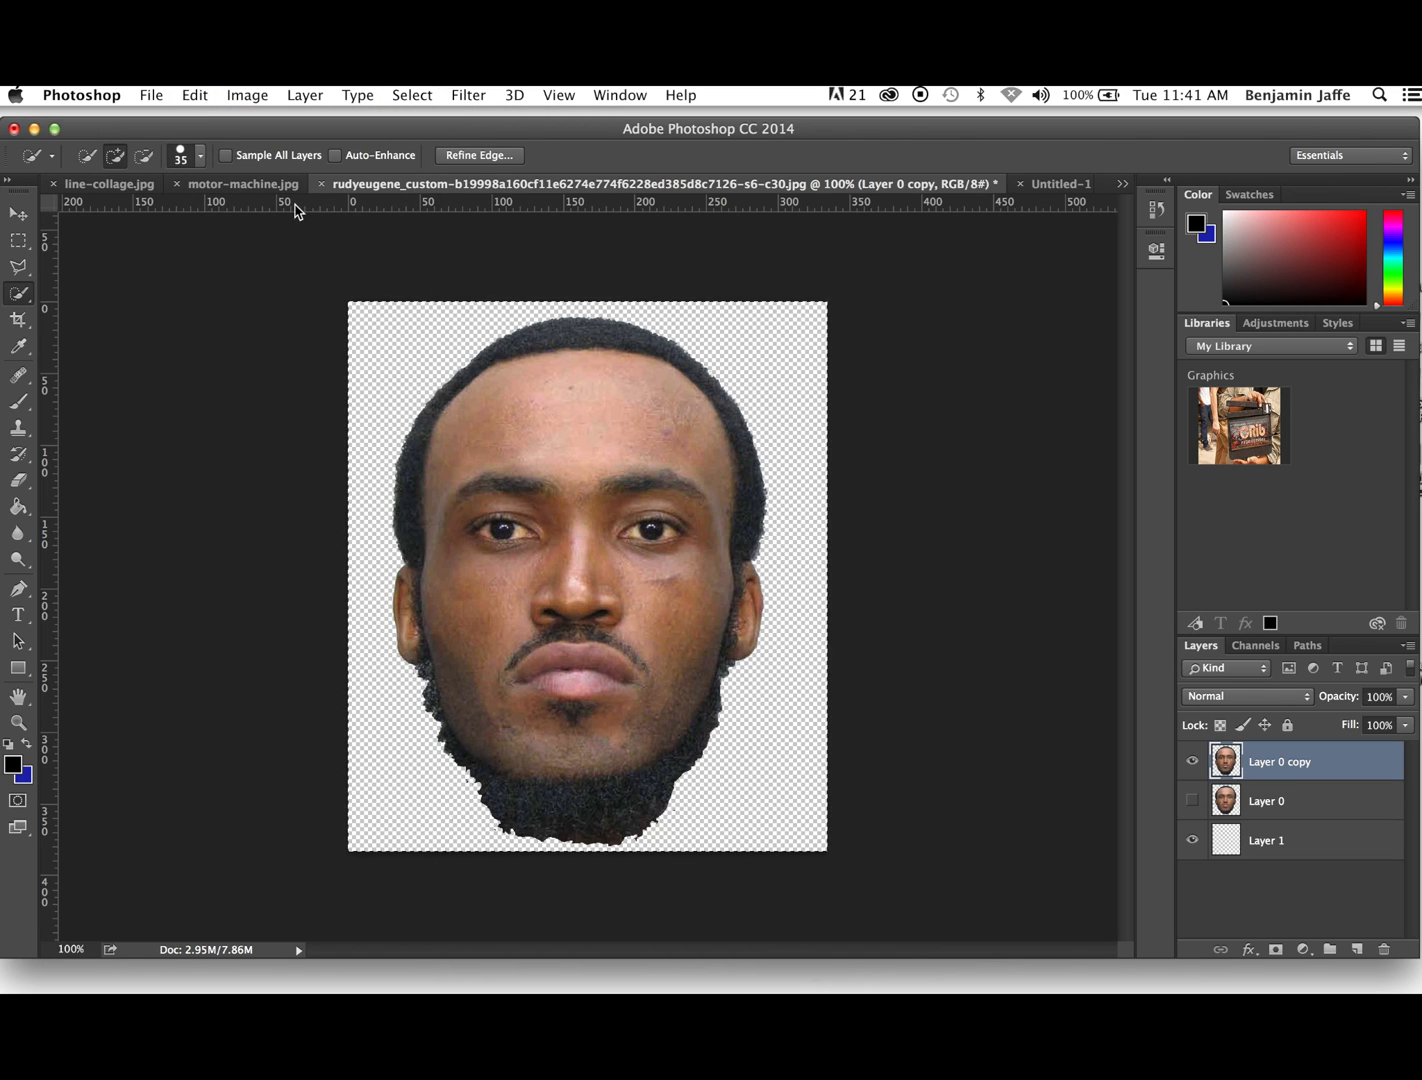
# - Switch to the Untitled-1 document, show Layer 2, and paste the copied head into the engine collage
pyautogui.click(262, 185)
pyautogui.click(1058, 184)
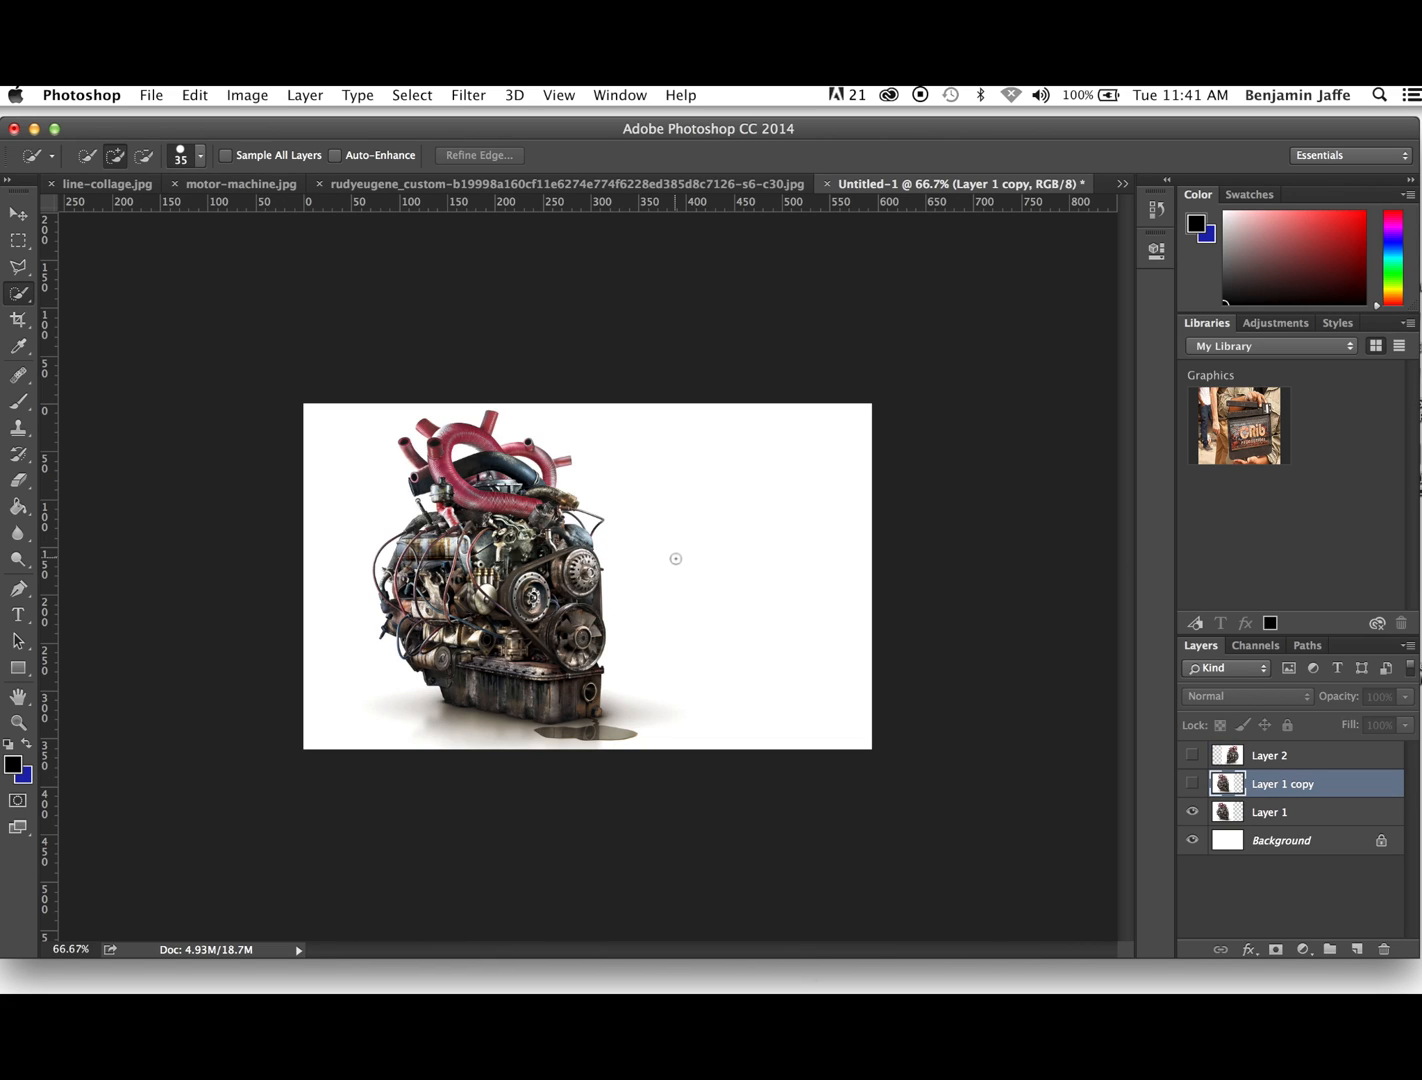
pyautogui.click(1193, 757)
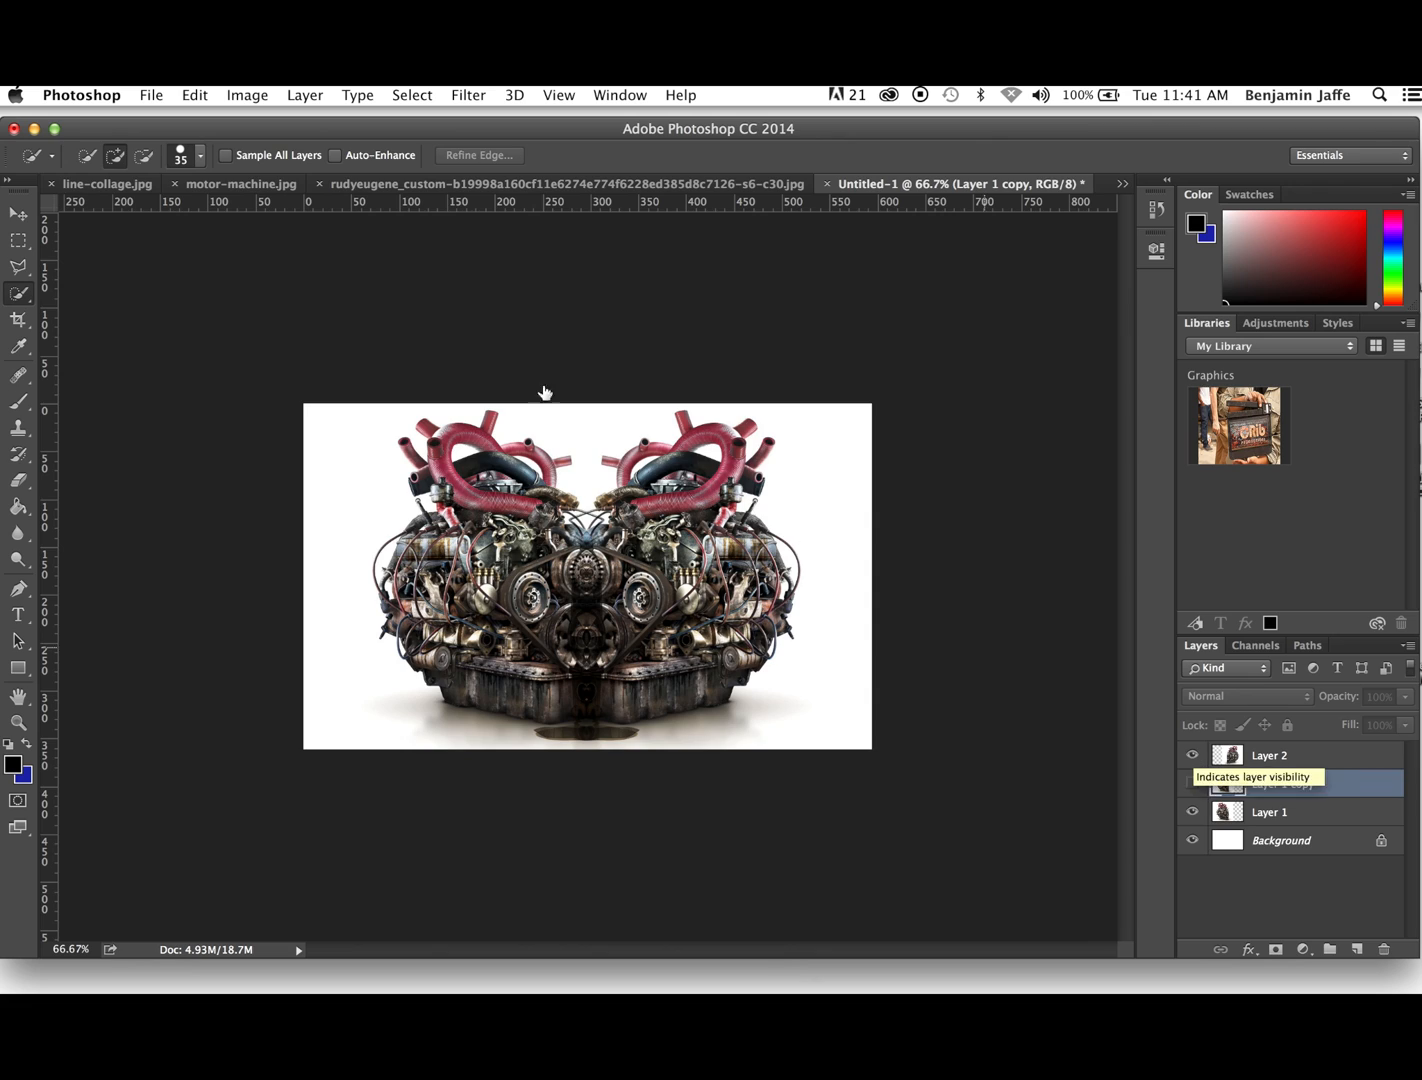
pyautogui.click(195, 97)
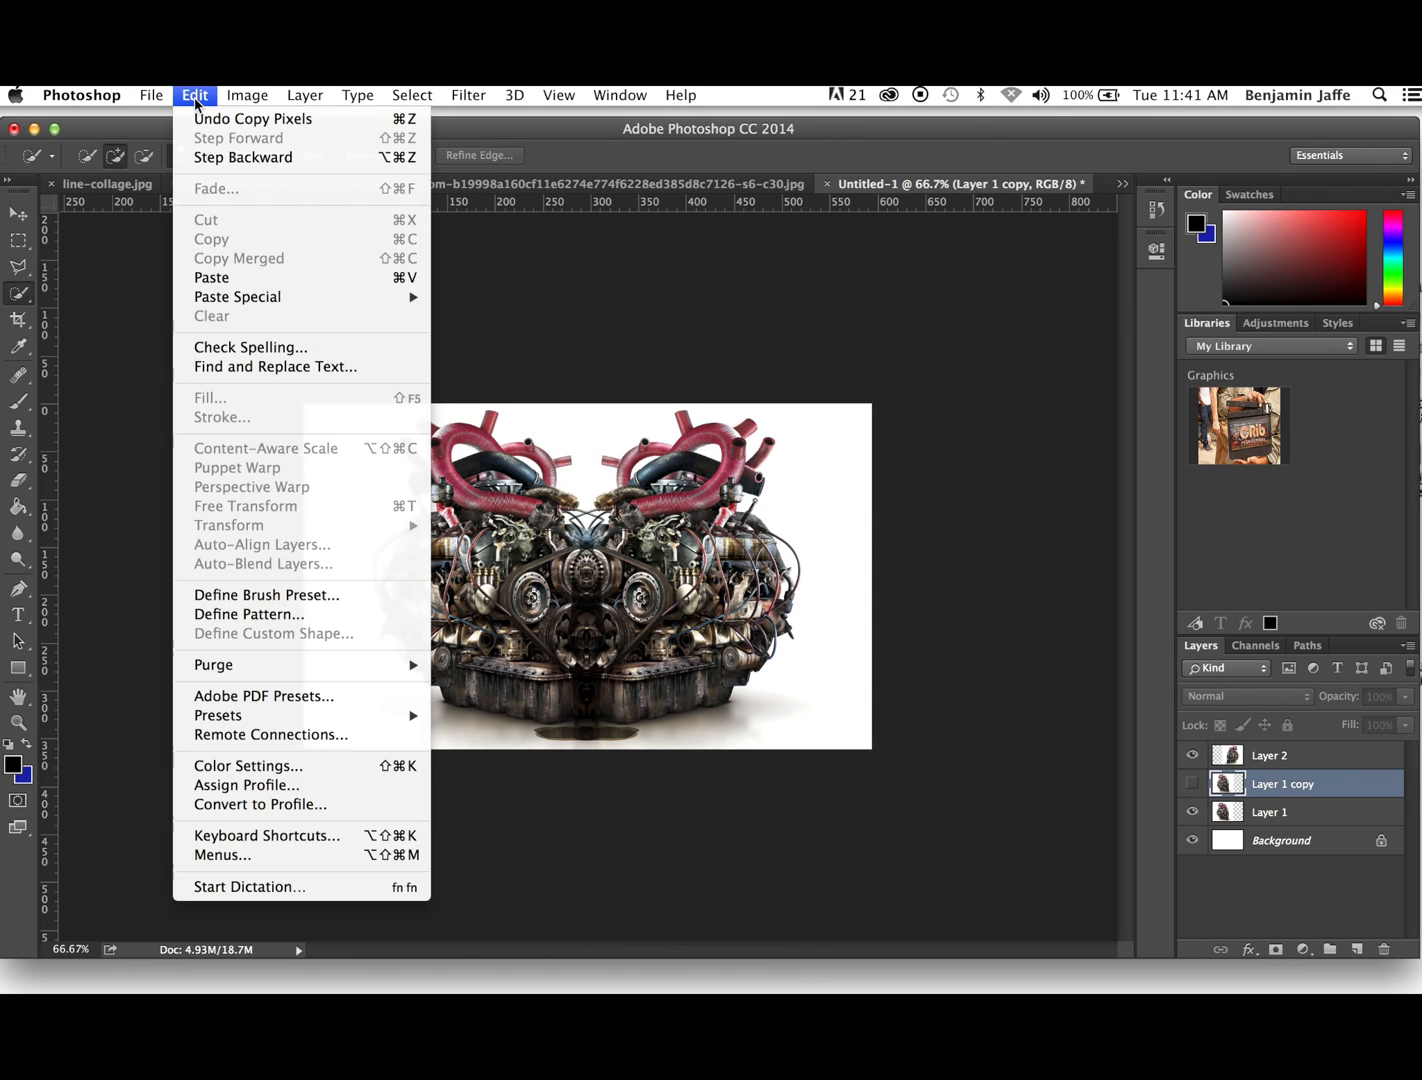
pyautogui.click(213, 279)
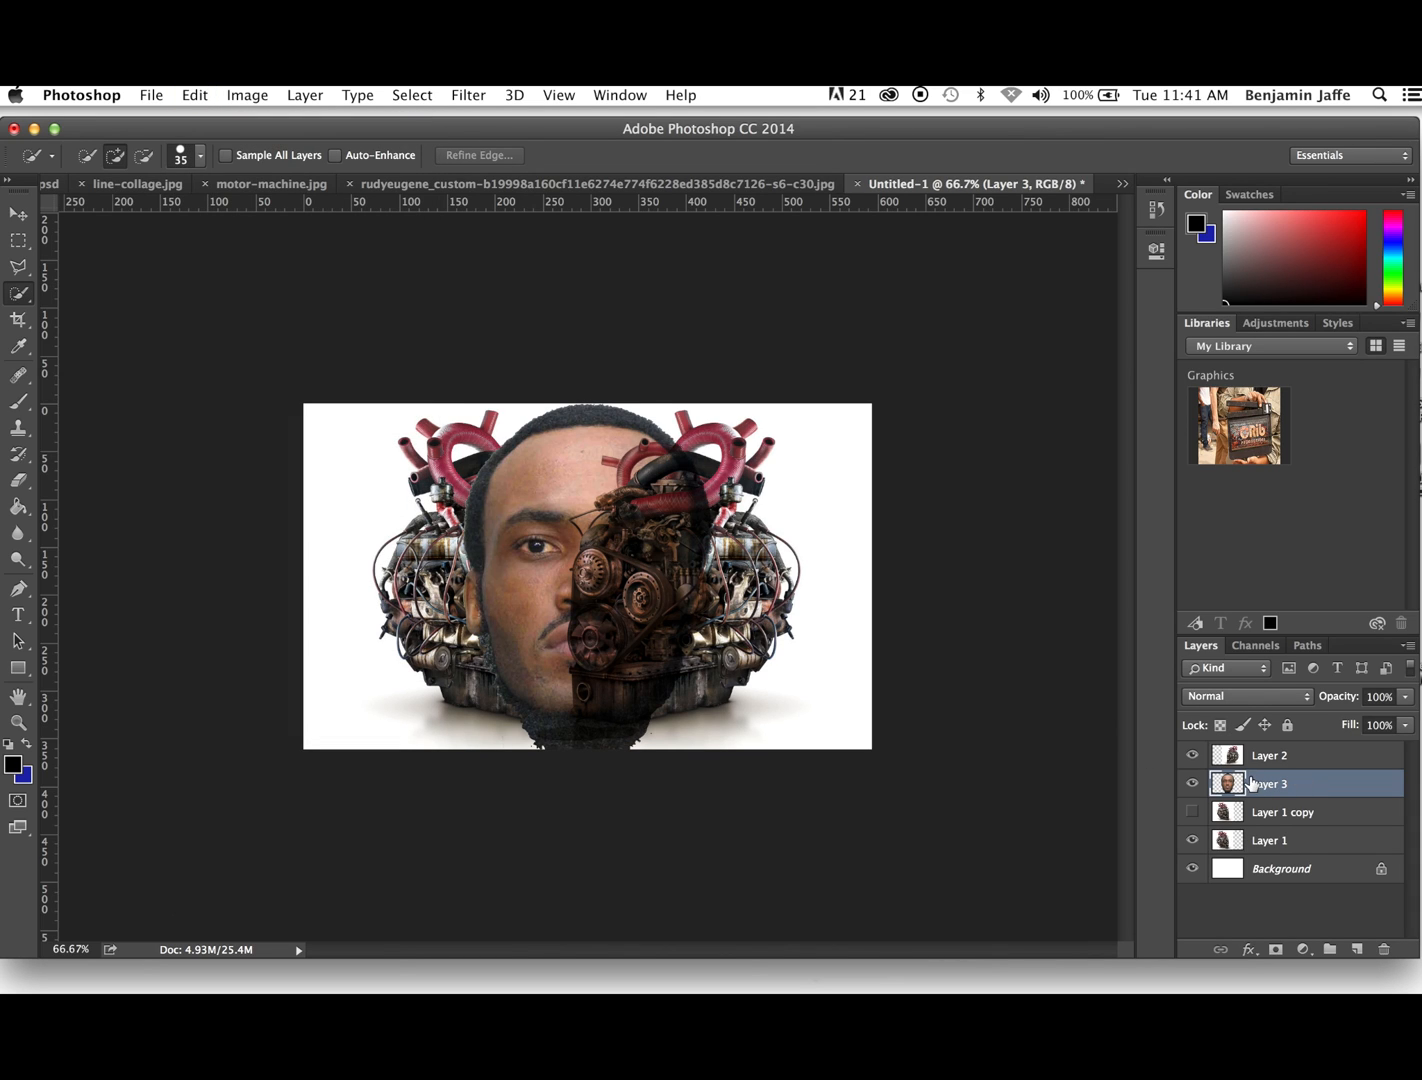
# - Move the pasted head layer below Layer 1 and delete Layer 1 copy
pyautogui.moveTo(1265, 783); pyautogui.dragTo(1260, 820)
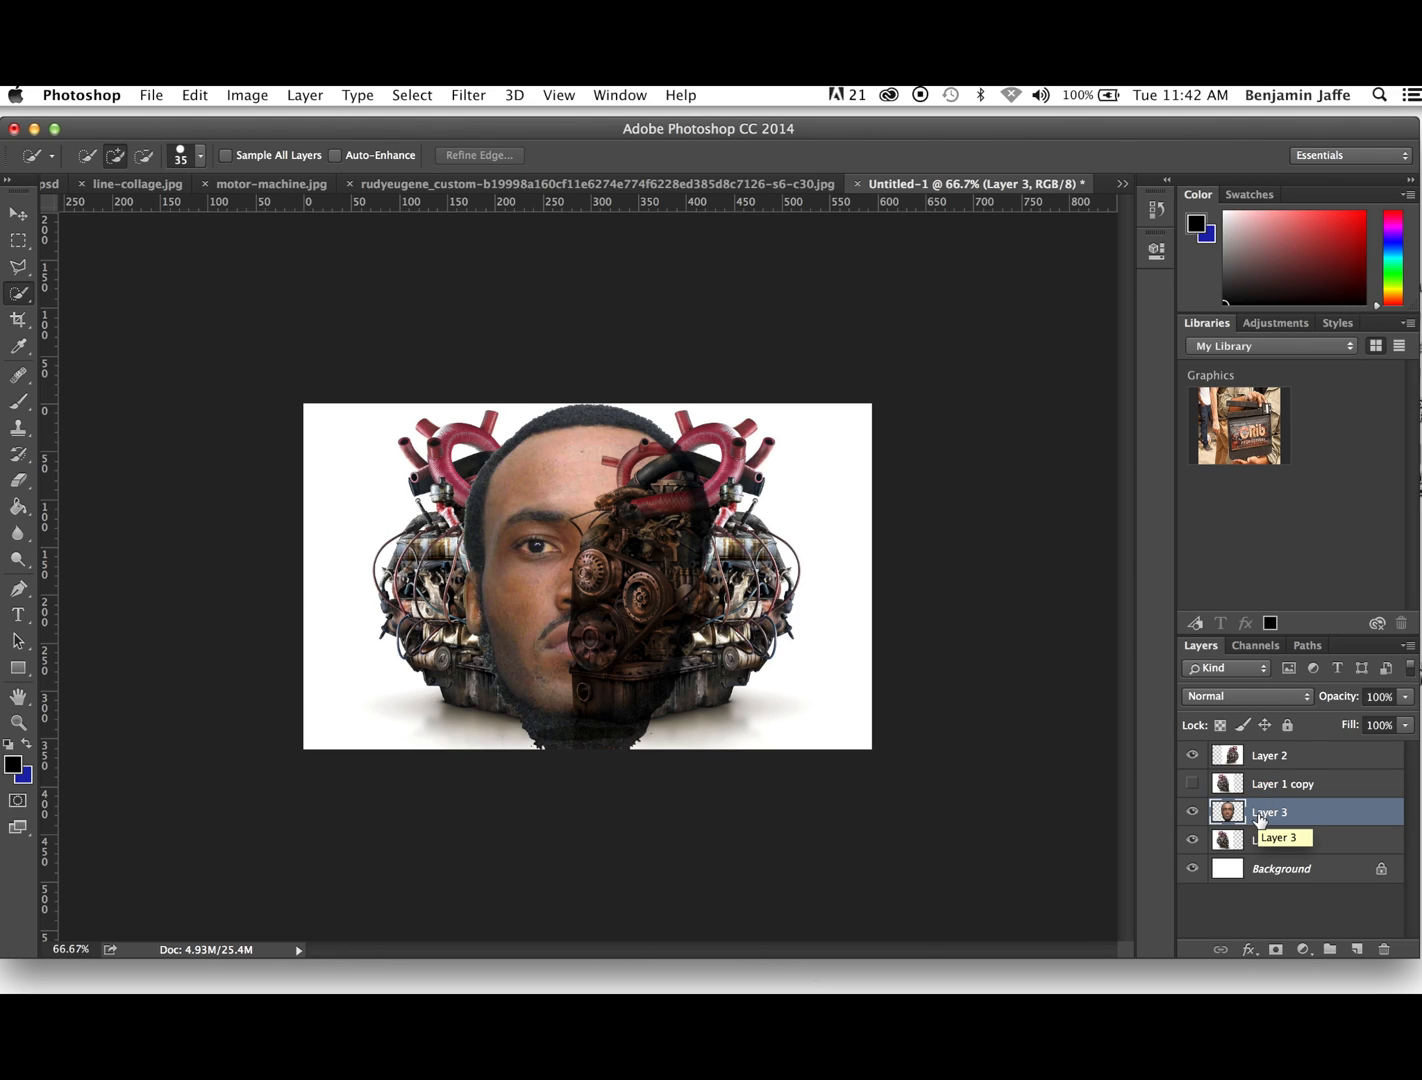
pyautogui.moveTo(1263, 815); pyautogui.dragTo(1385, 948)
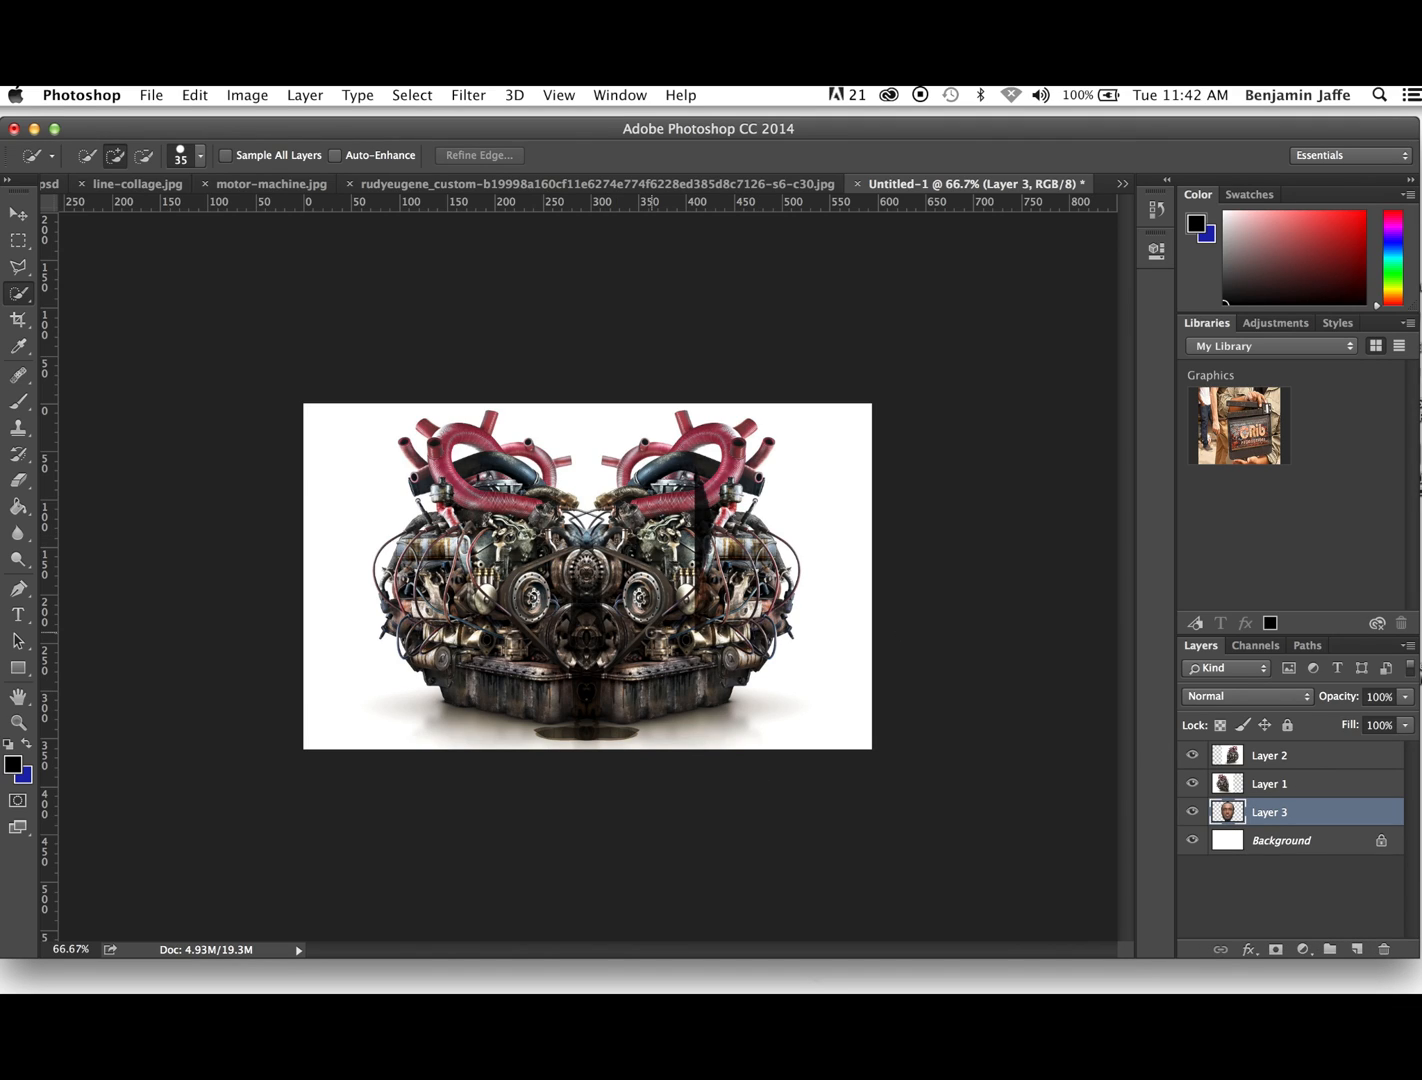
# - Merge Layer 2 down into Layer 1 and set the merged engine layer's blend mode to Multiply
pyautogui.click(1290, 756)
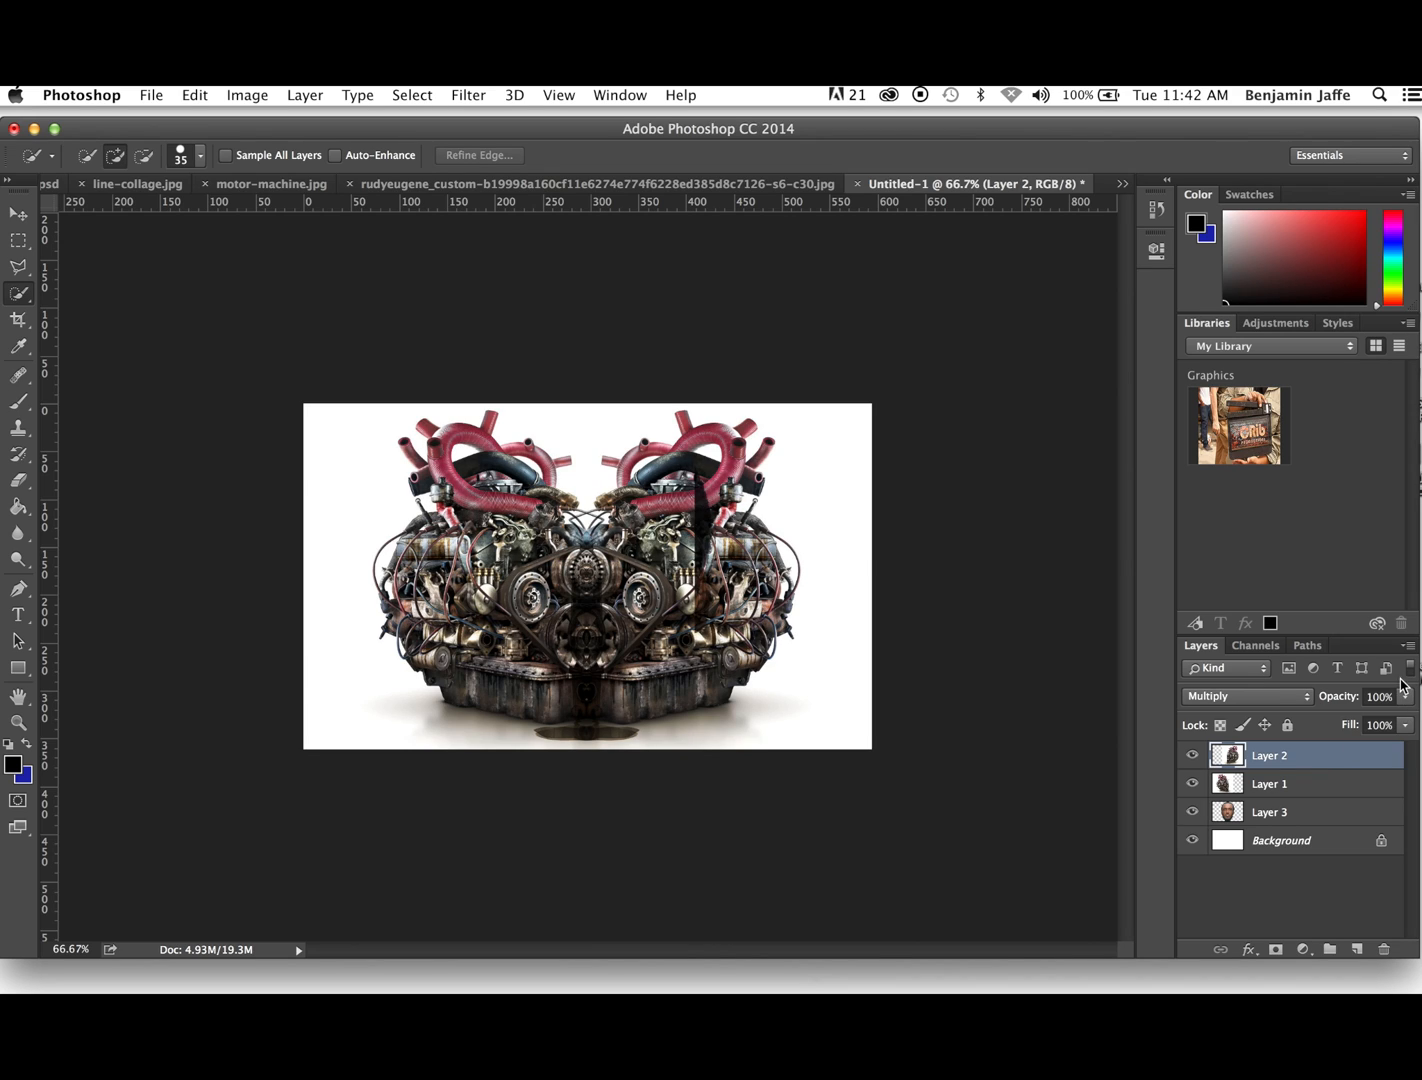
pyautogui.click(1407, 645)
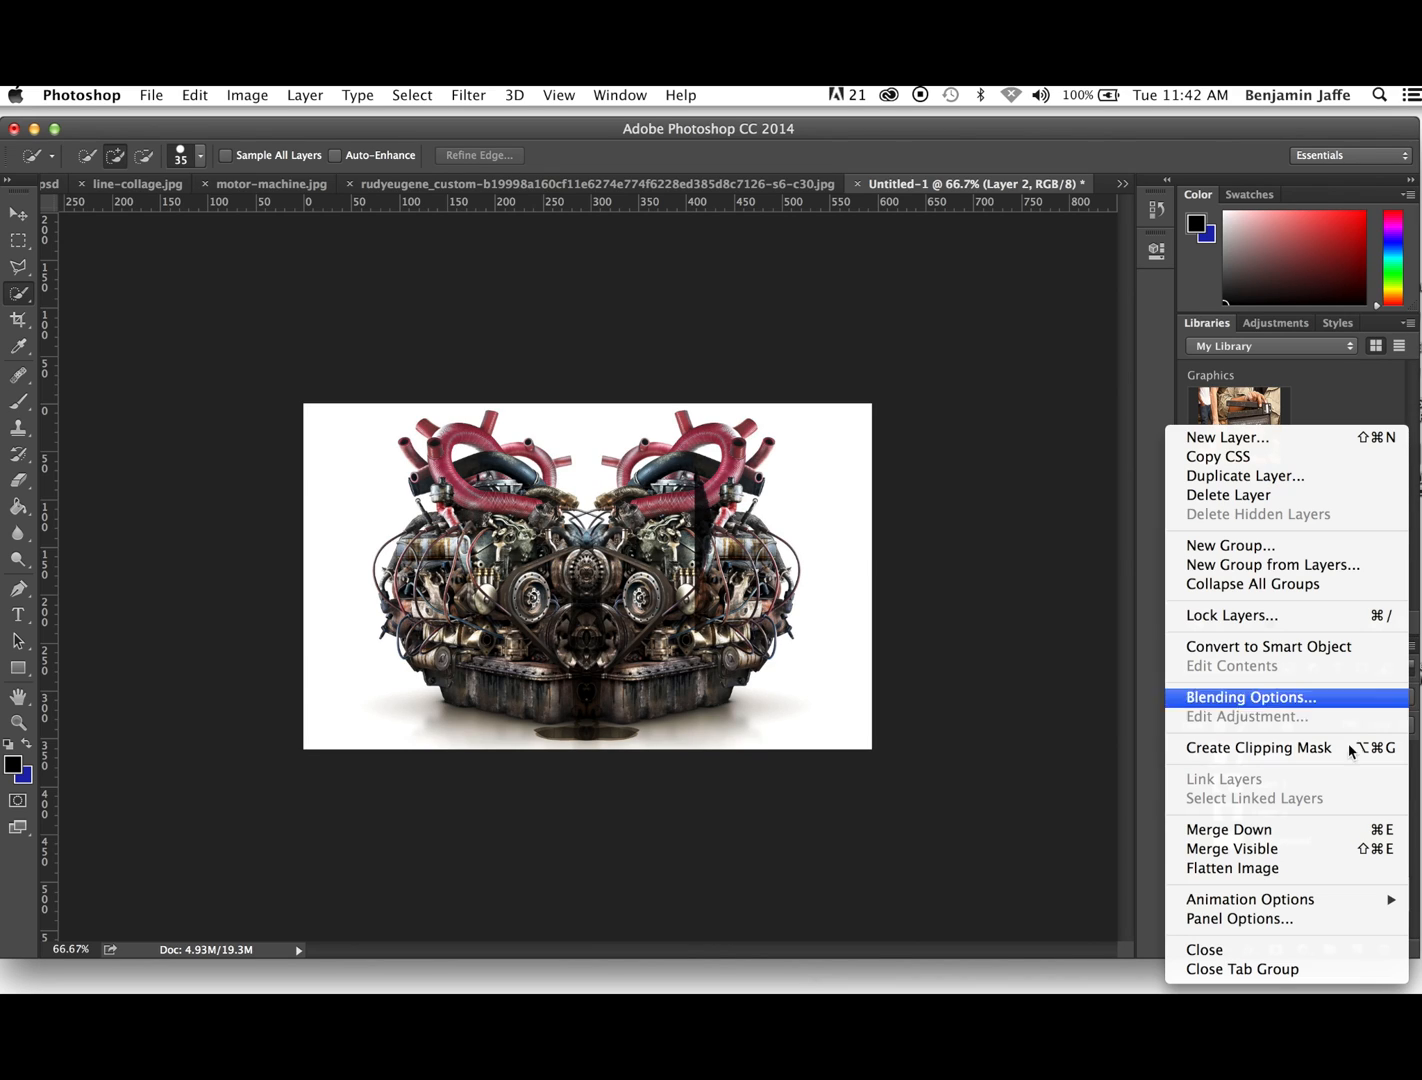
pyautogui.click(1415, 669)
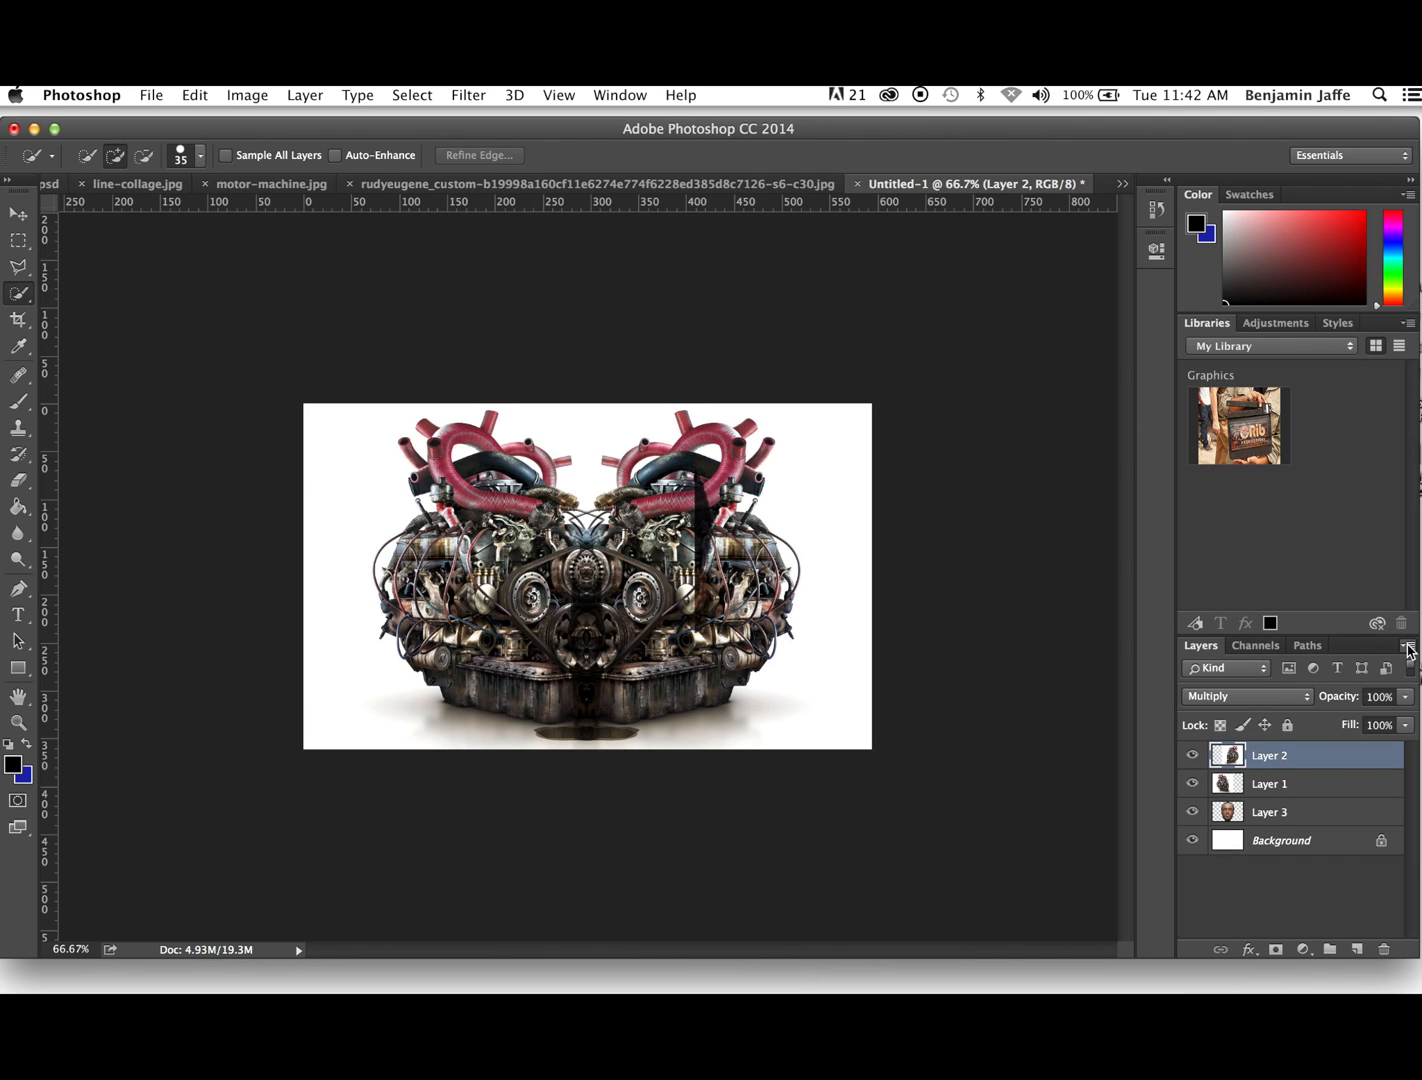
pyautogui.click(1409, 648)
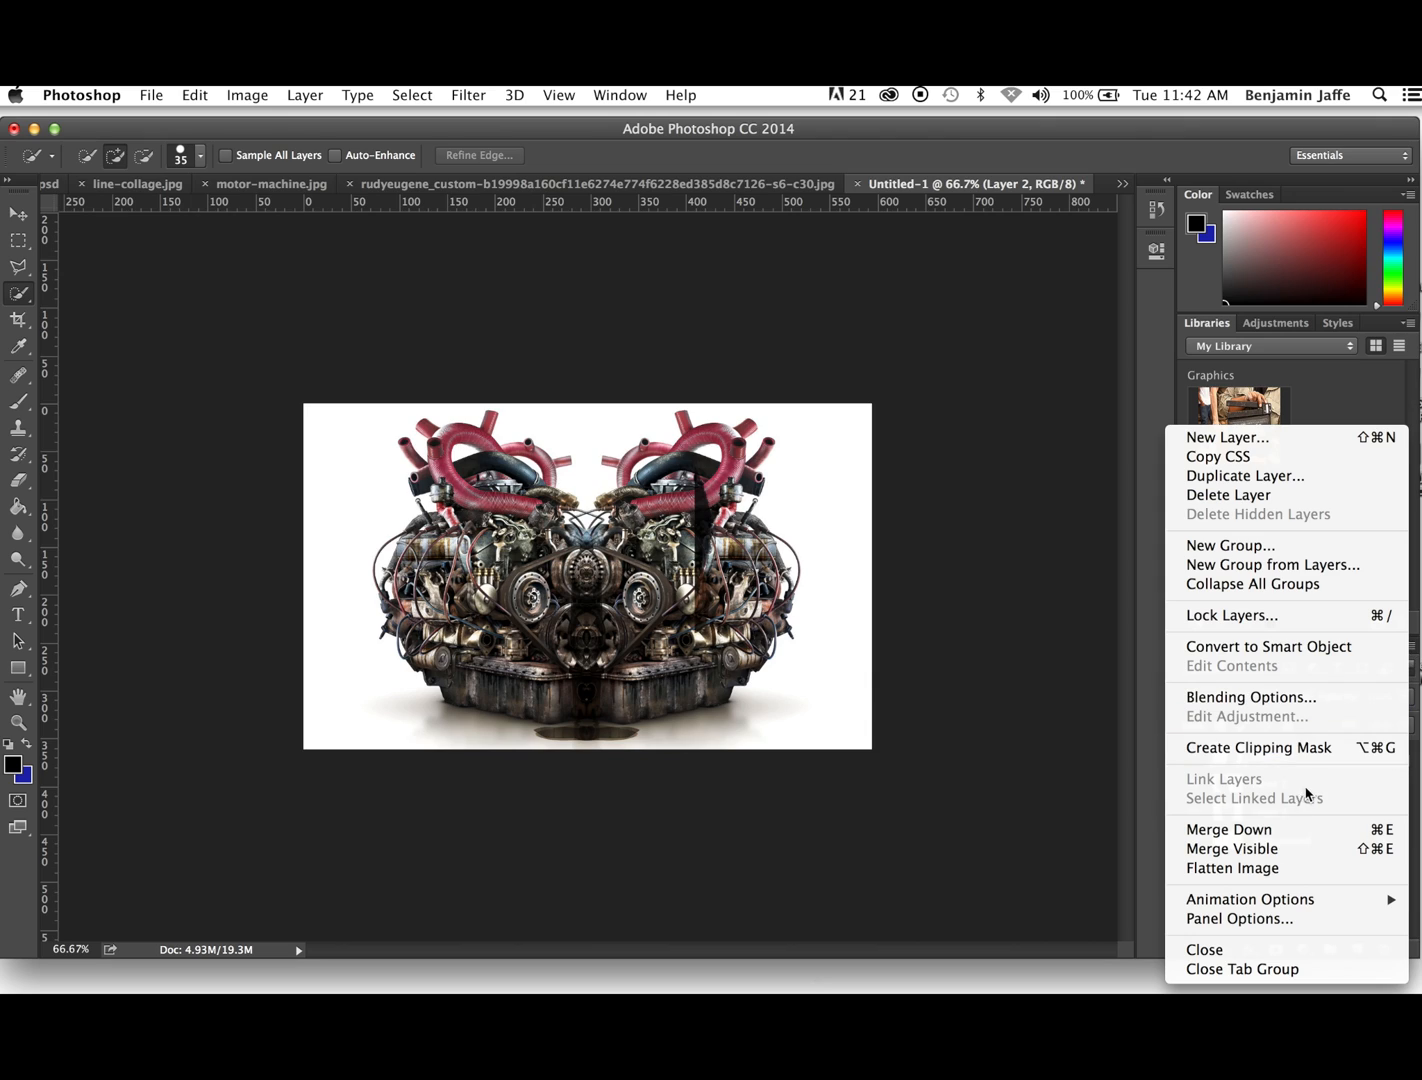
pyautogui.click(1268, 836)
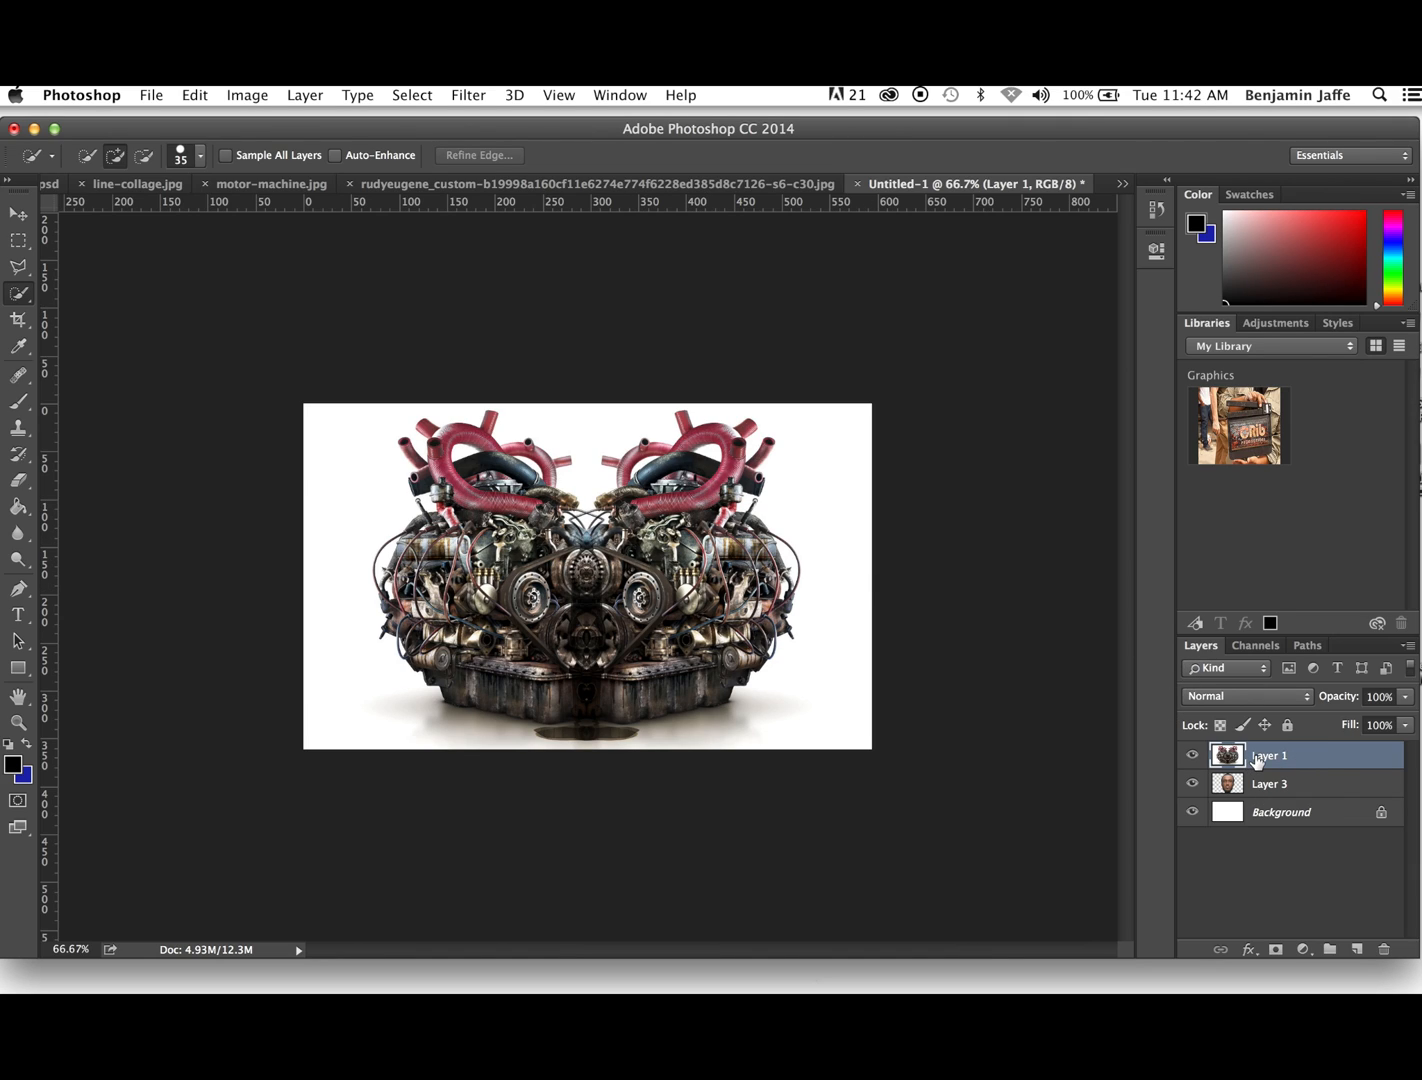
pyautogui.click(1306, 697)
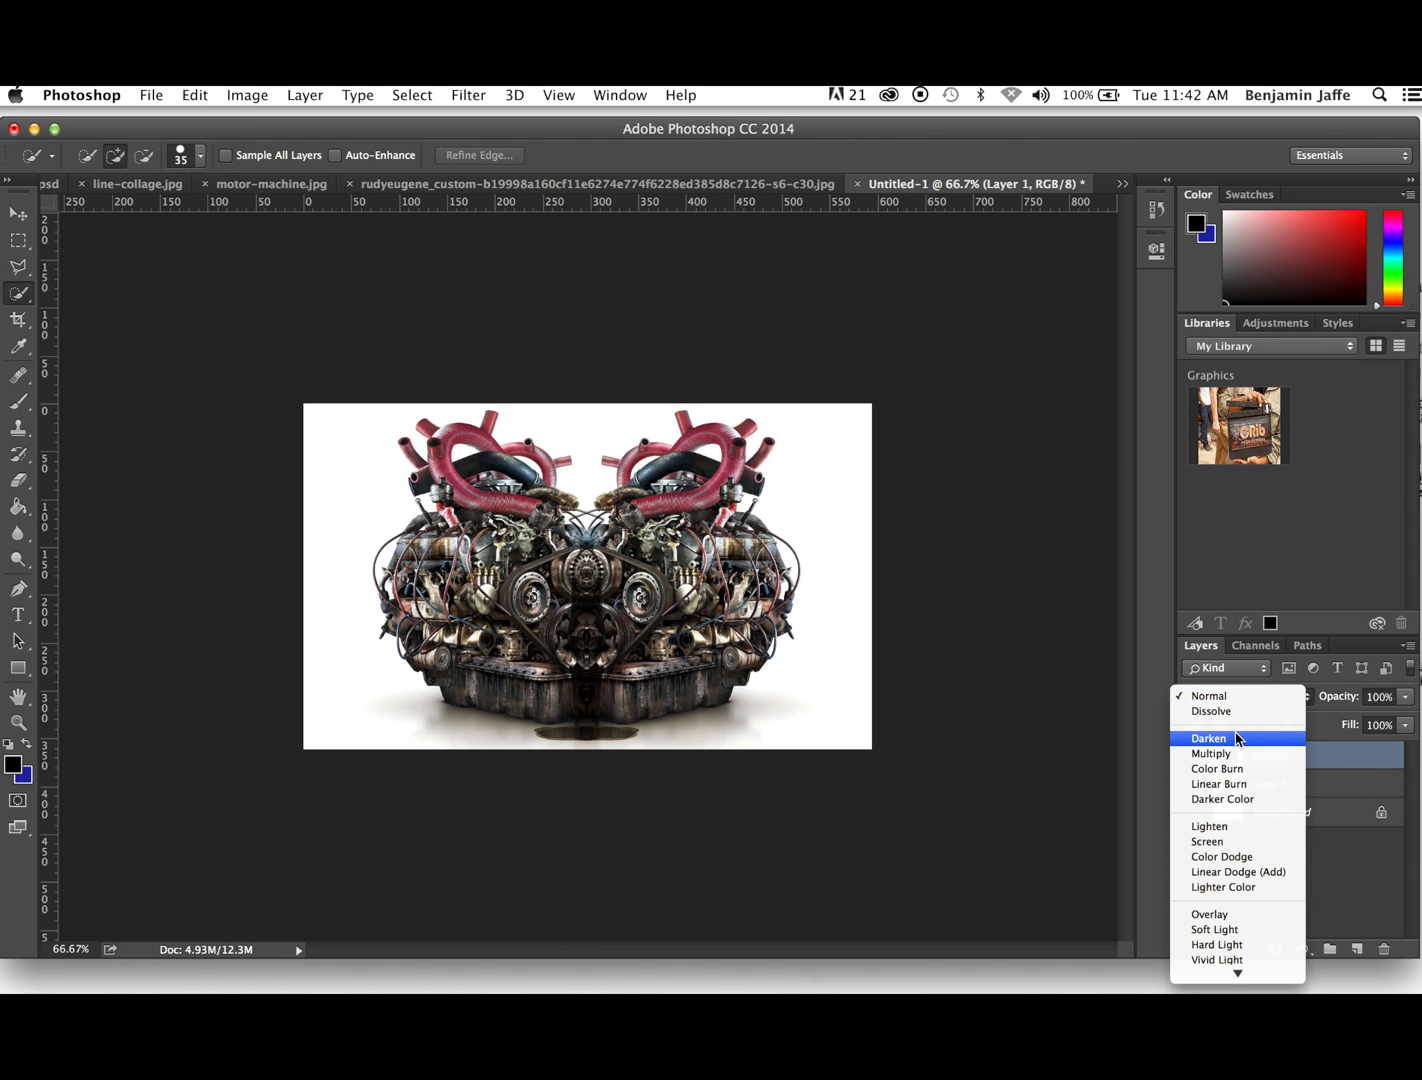
pyautogui.click(1215, 754)
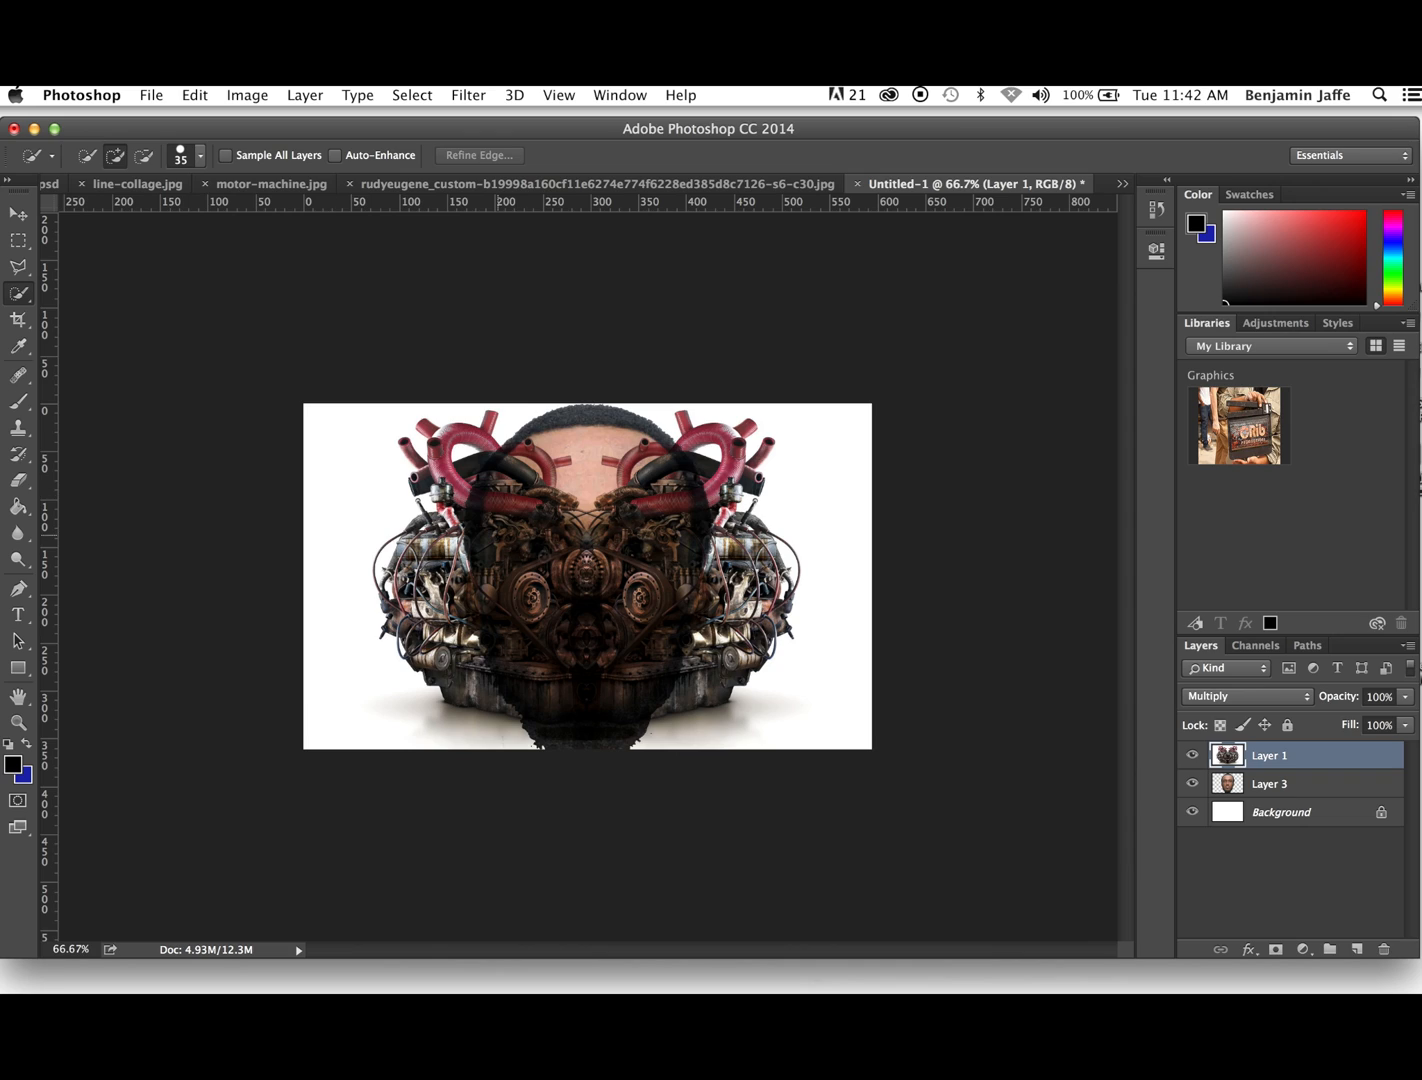
# - Enlarge the head on Layer 3 to about 158% with Free Transform, centre it behind the engine, and apply the transformation
pyautogui.click(196, 98)
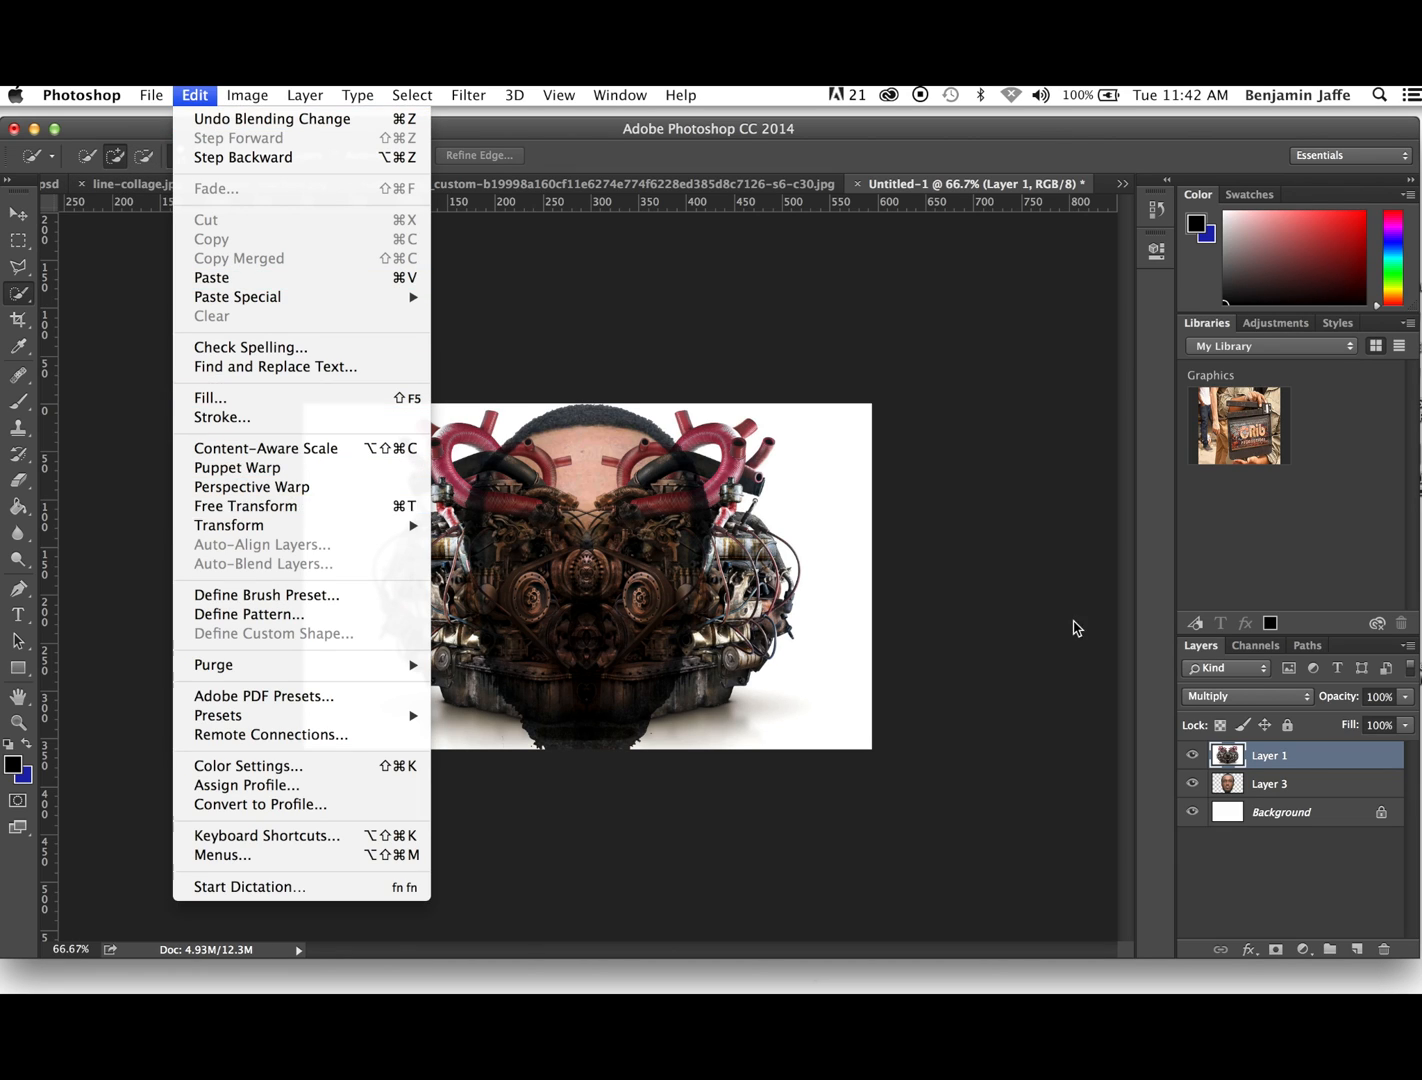
pyautogui.click(1273, 787)
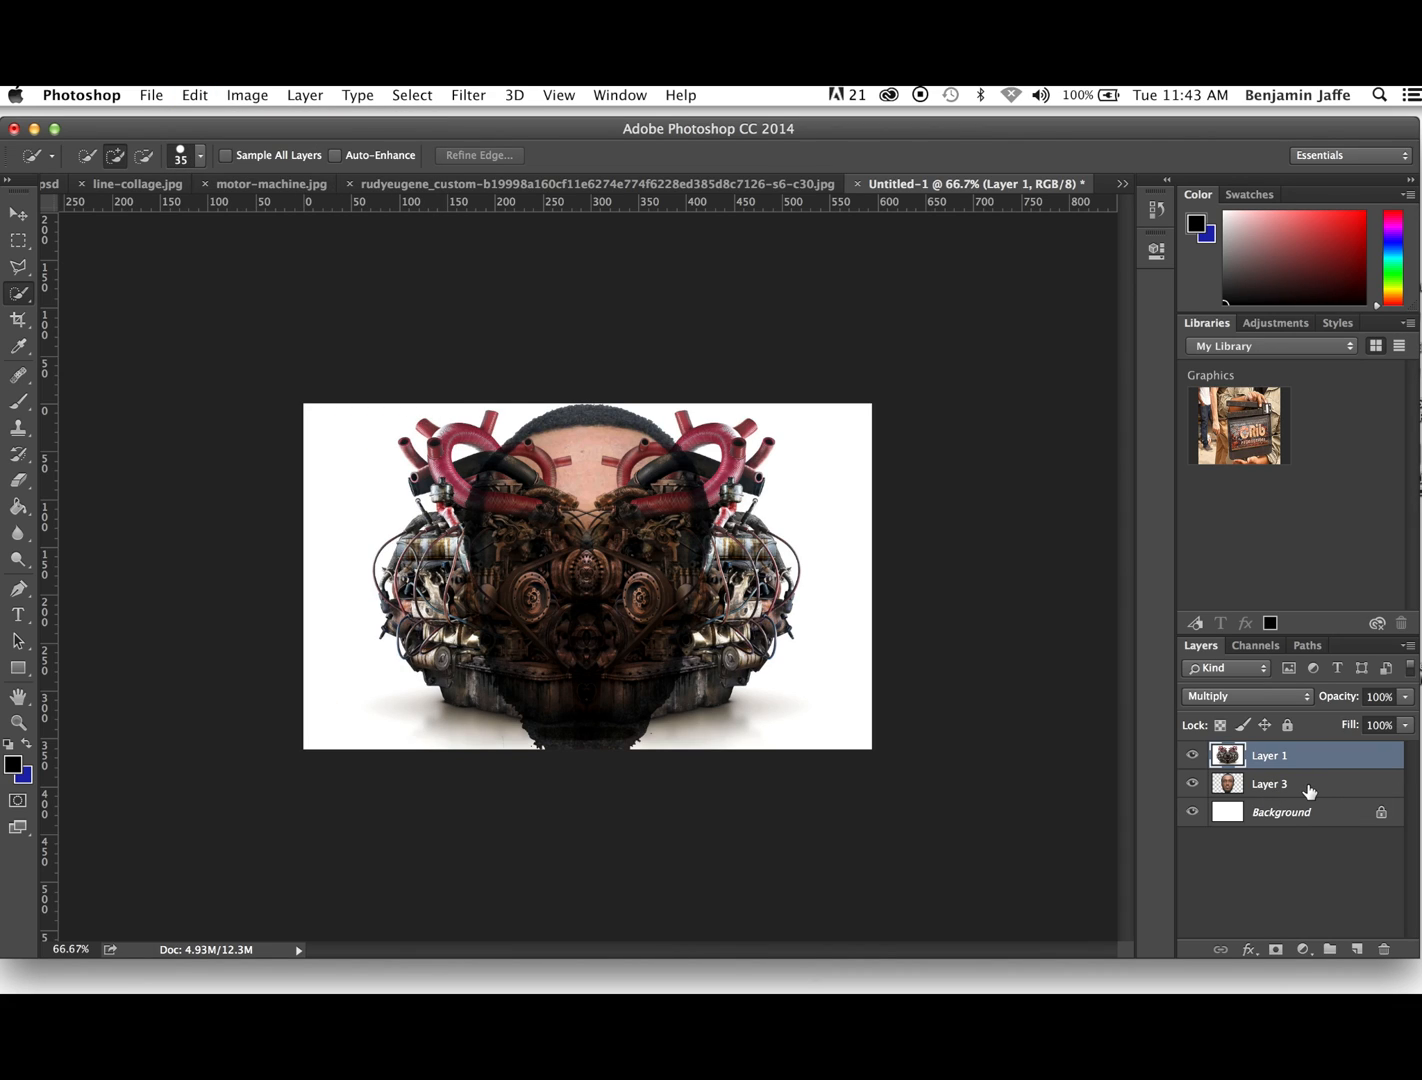
pyautogui.click(1309, 790)
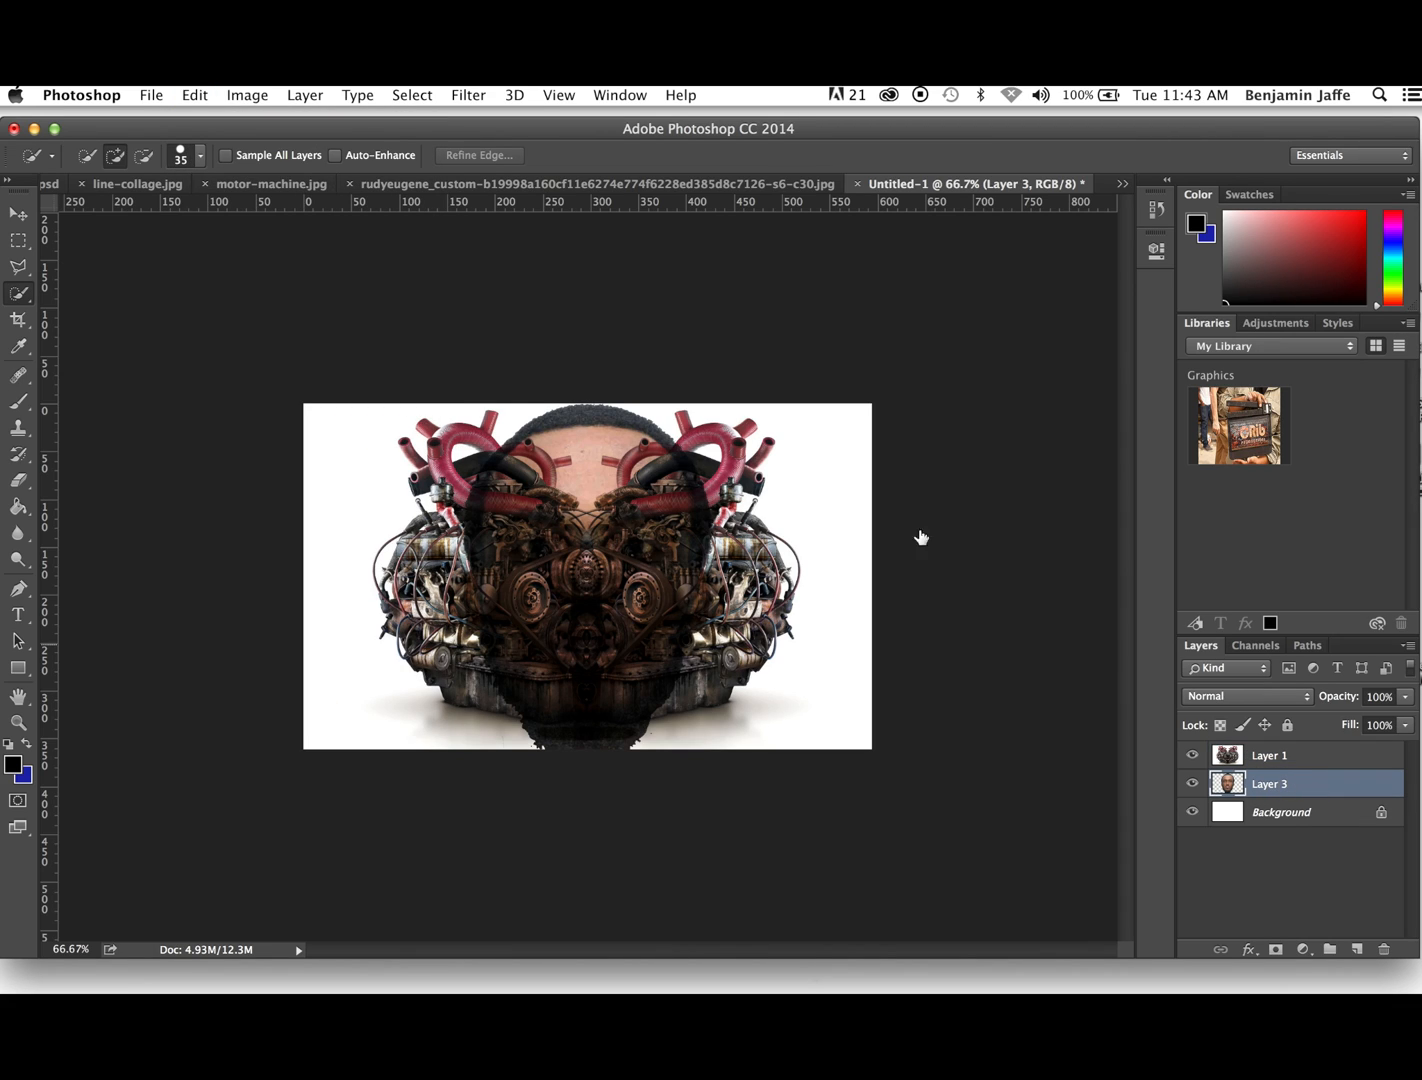
pyautogui.click(195, 95)
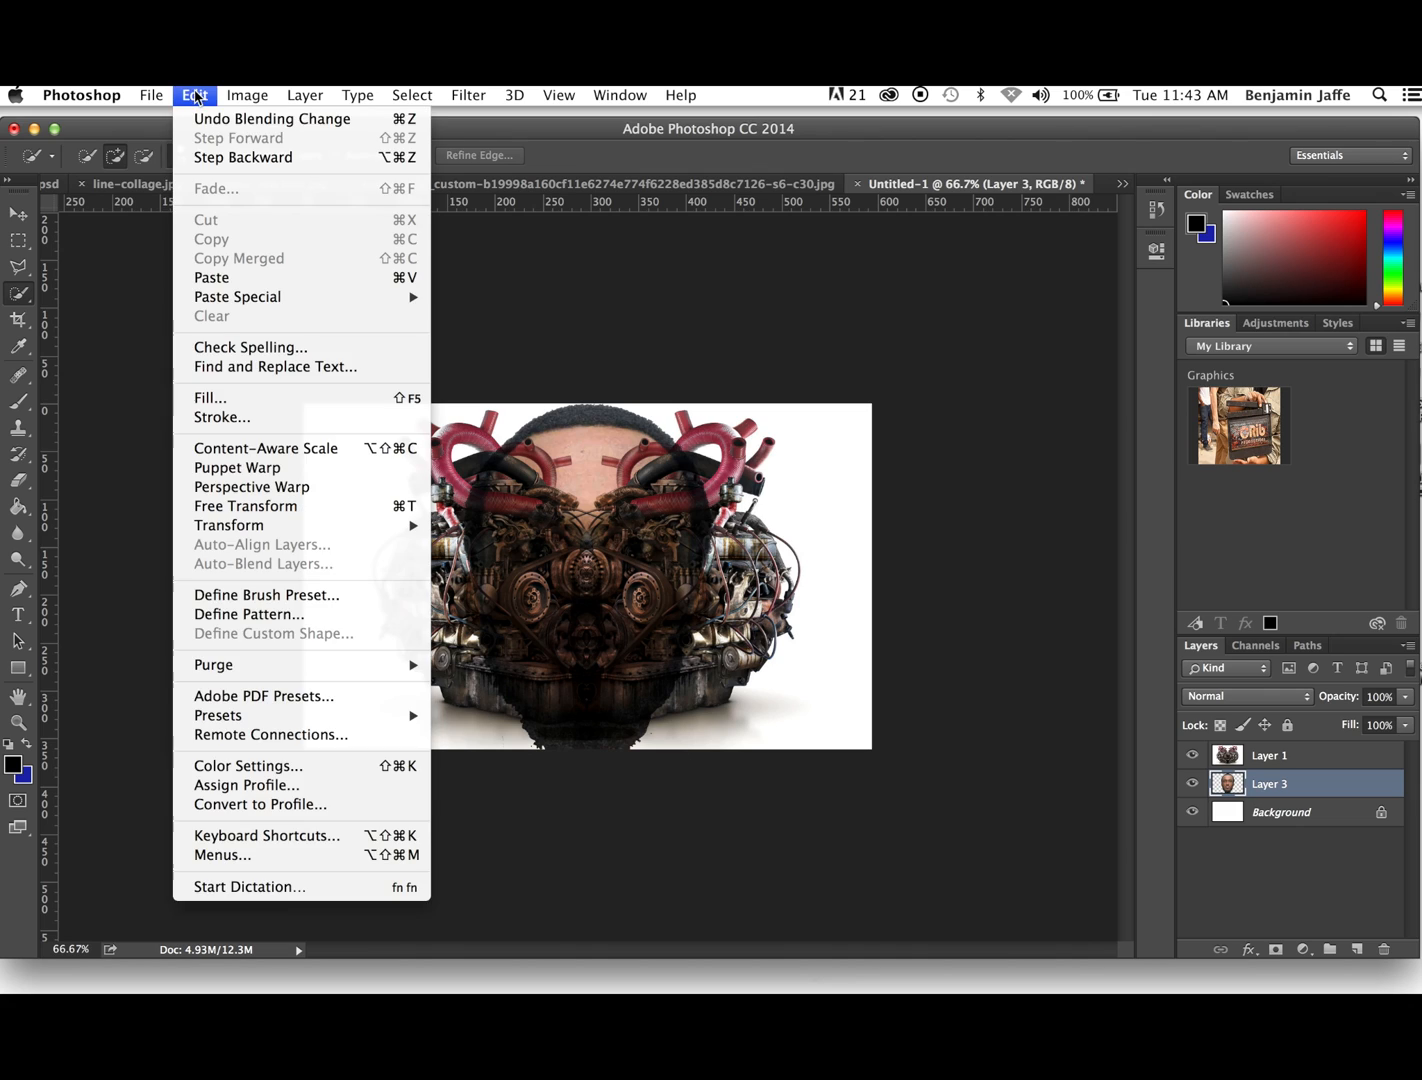
pyautogui.click(248, 507)
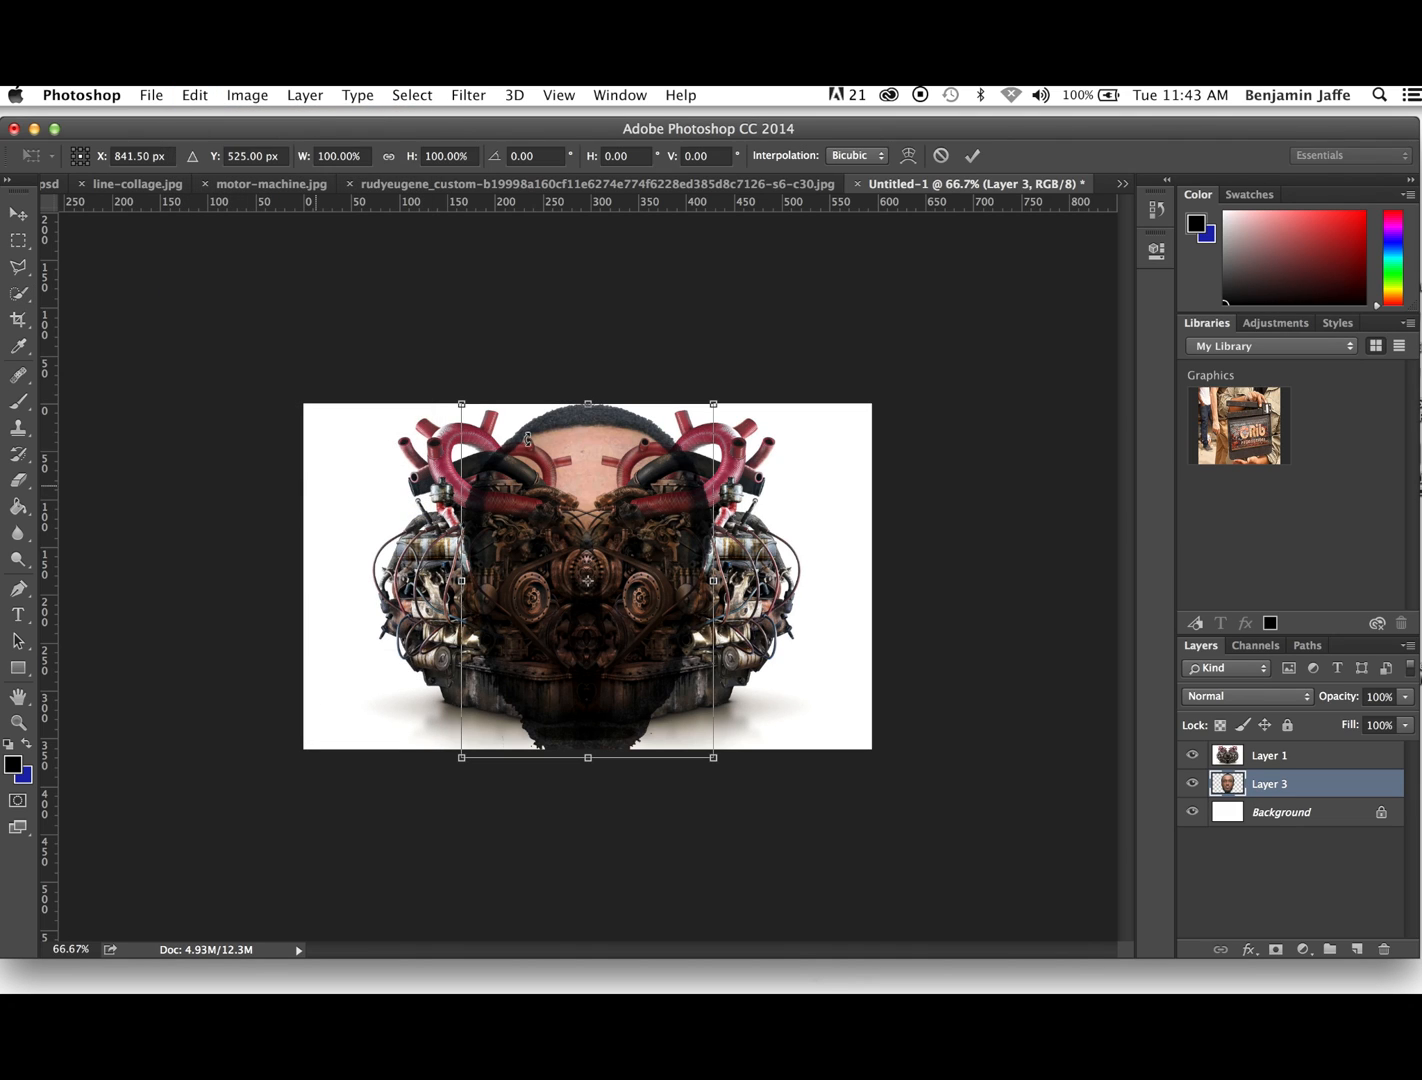
pyautogui.moveTo(714, 405); pyautogui.dragTo(777, 314)
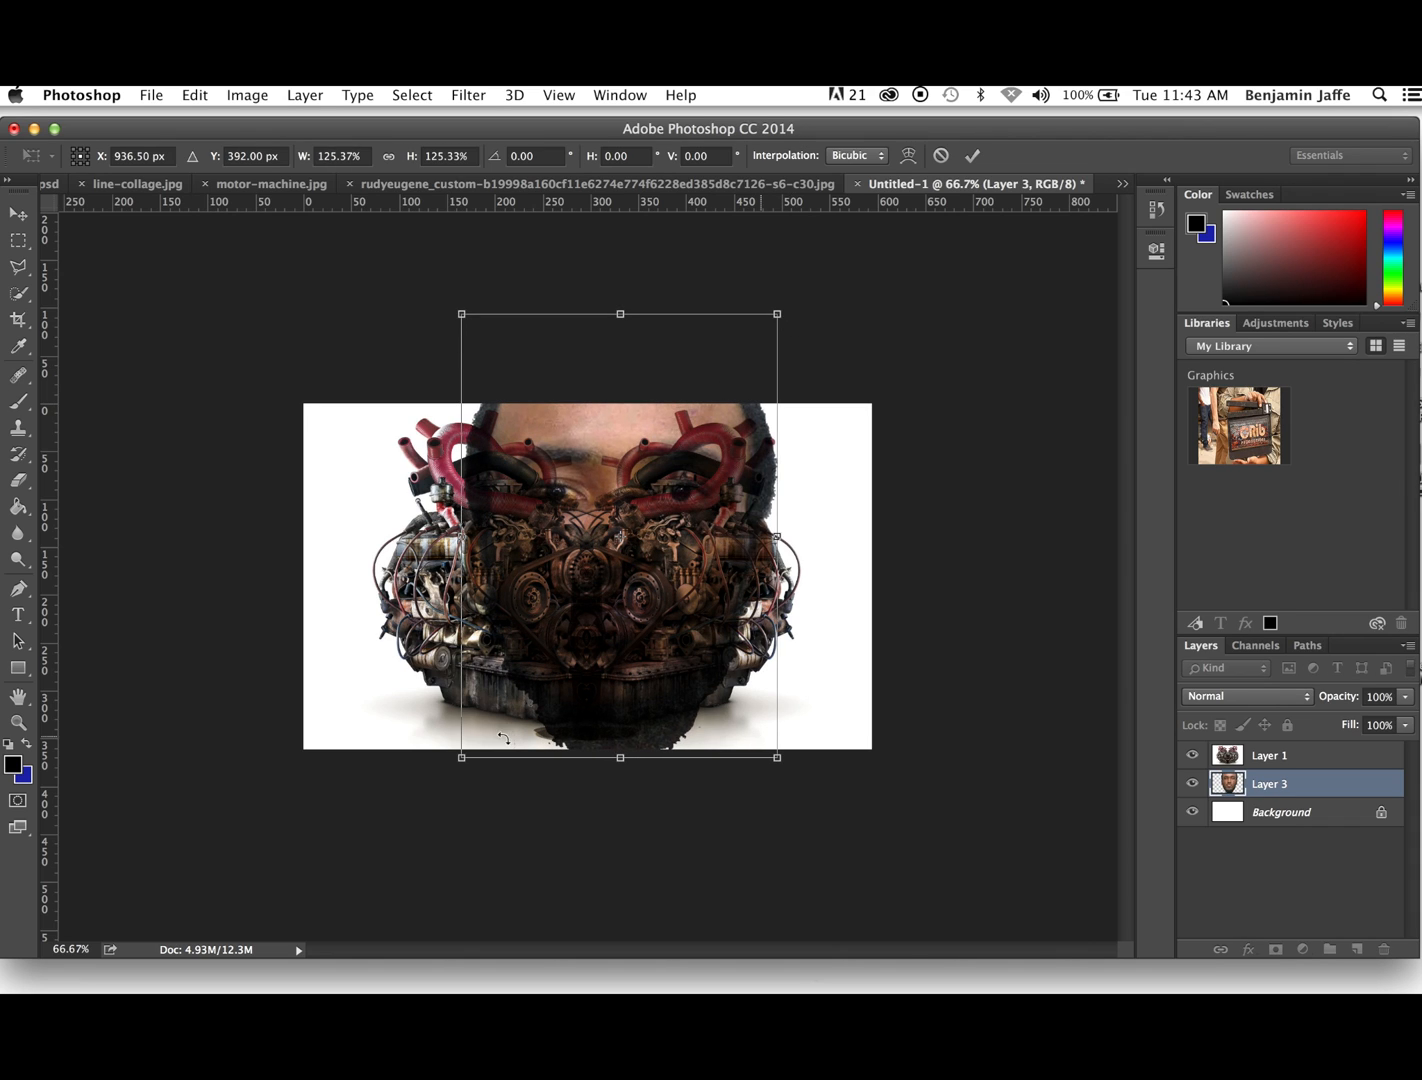
pyautogui.moveTo(460, 757); pyautogui.dragTo(364, 817)
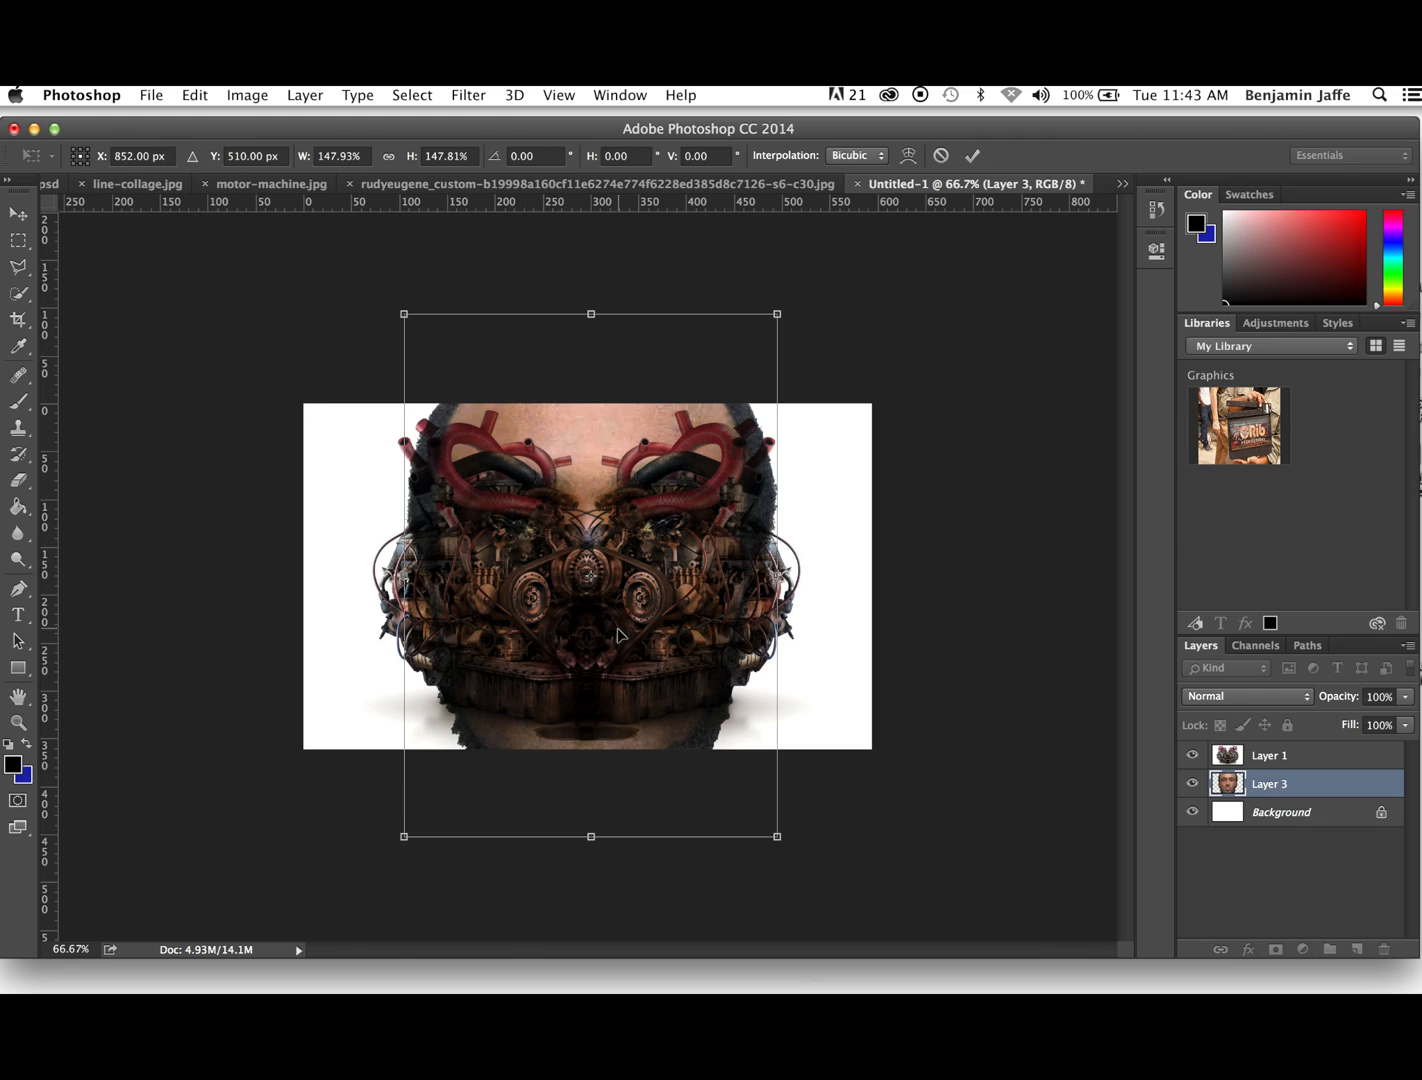
pyautogui.moveTo(617, 623); pyautogui.dragTo(606, 587)
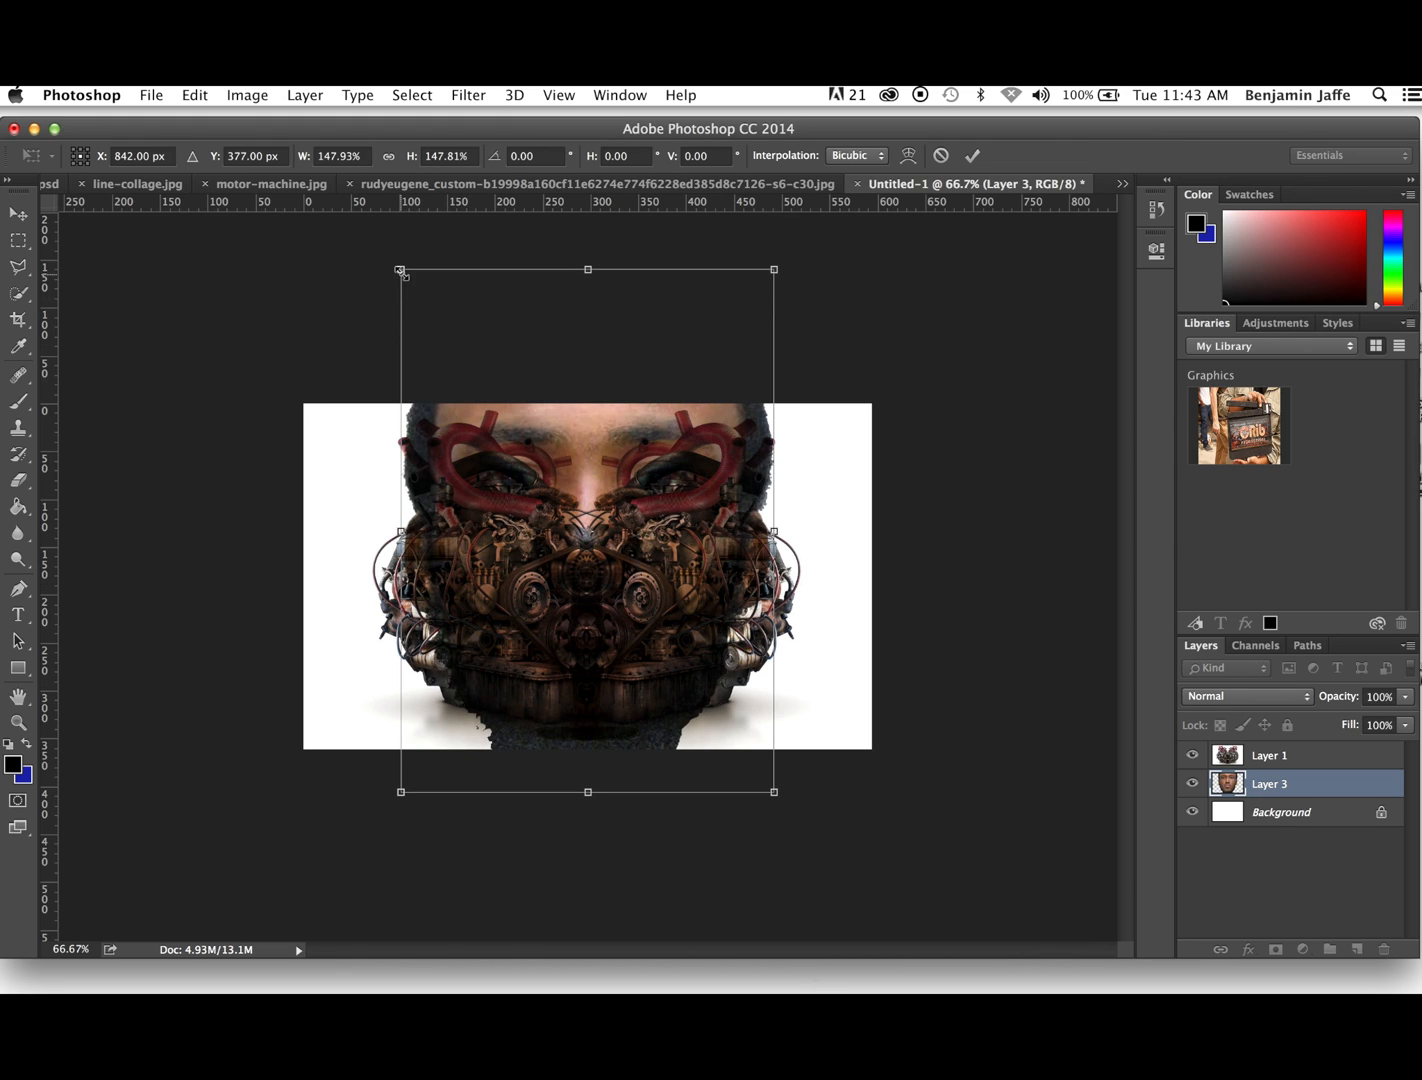
pyautogui.moveTo(400, 270); pyautogui.dragTo(389, 253)
pyautogui.moveTo(770, 257); pyautogui.dragTo(786, 235)
pyautogui.moveTo(632, 450); pyautogui.dragTo(626, 467)
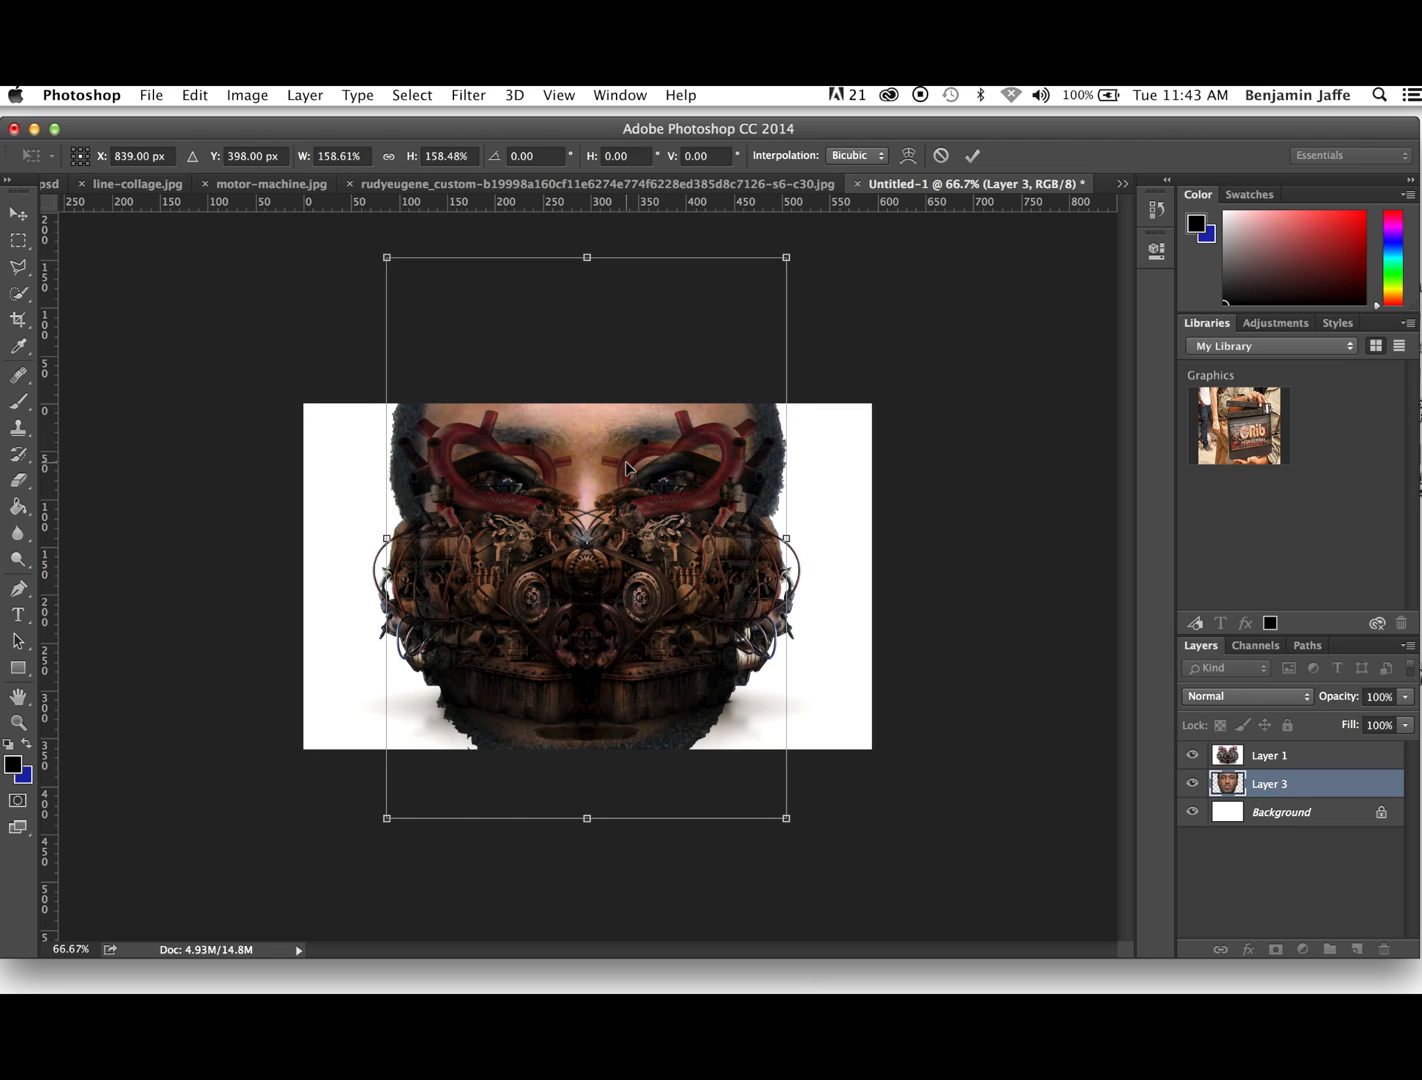
pyautogui.click(17, 214)
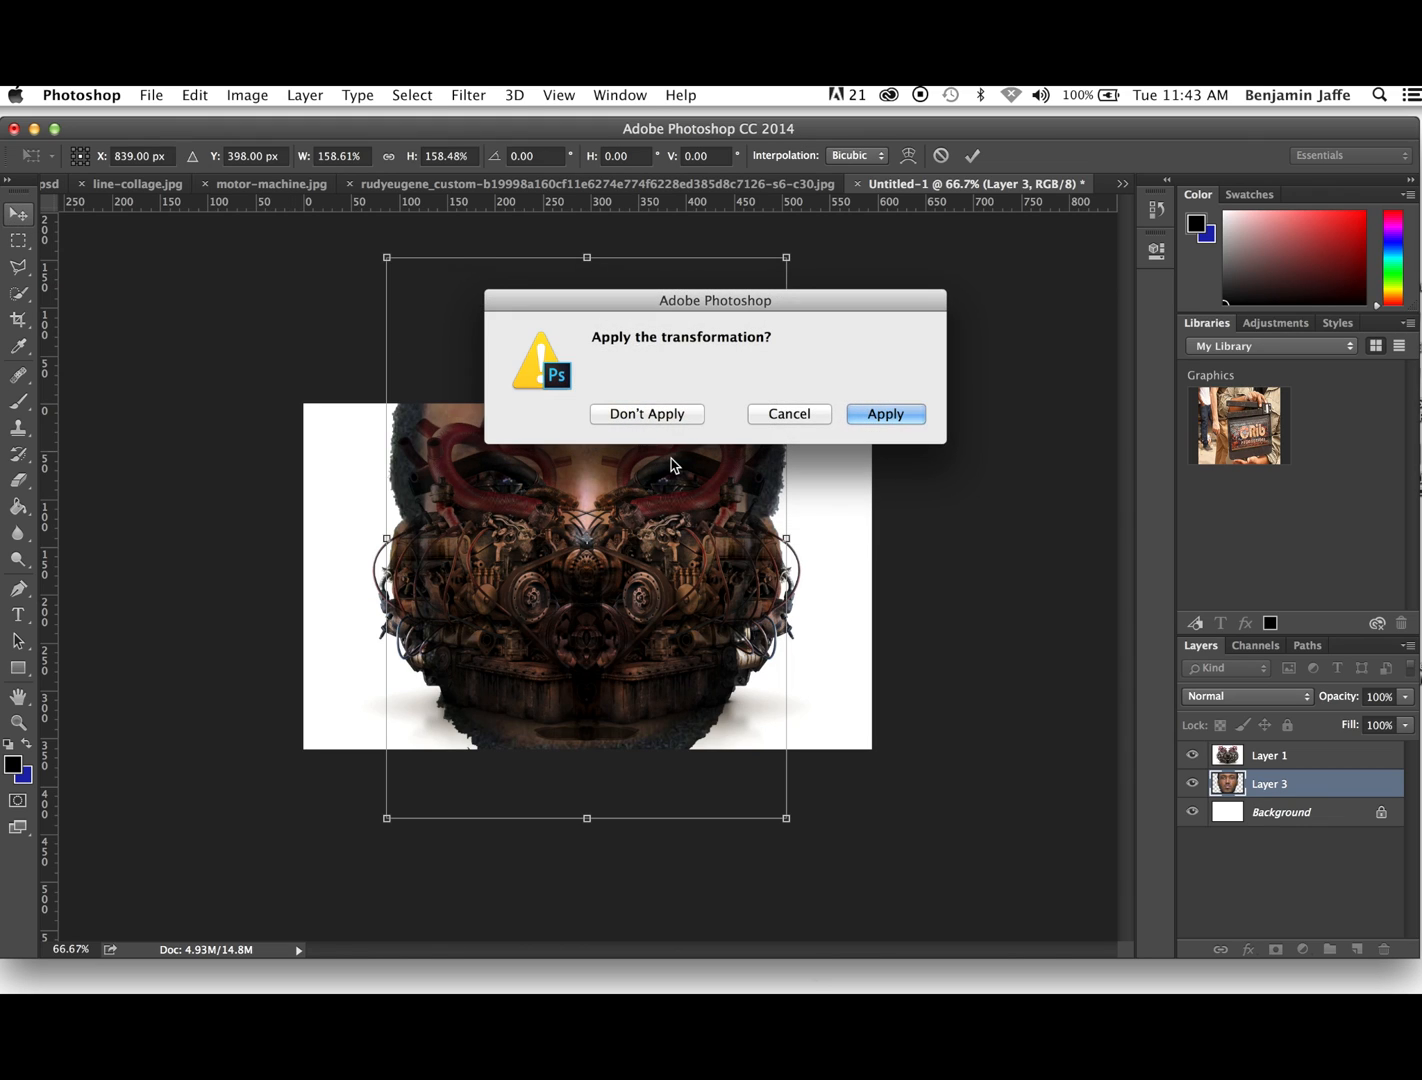
pyautogui.click(888, 415)
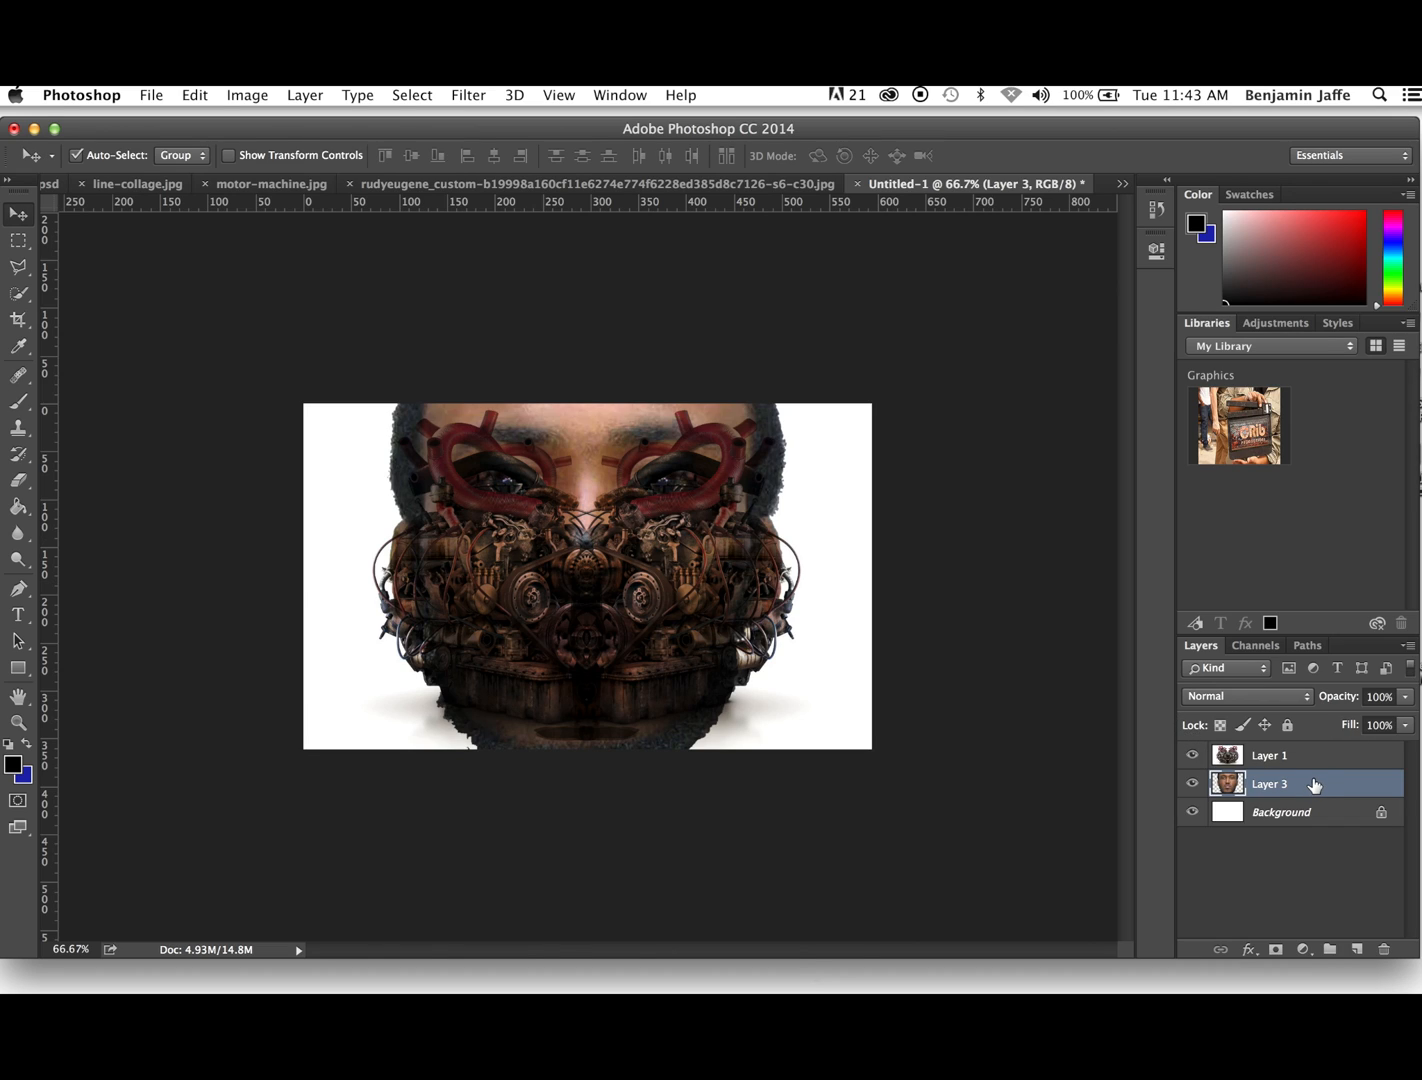
# - Try the Lighten, Overlay and Difference blend modes on the head layer, Layer 3
pyautogui.click(1306, 700)
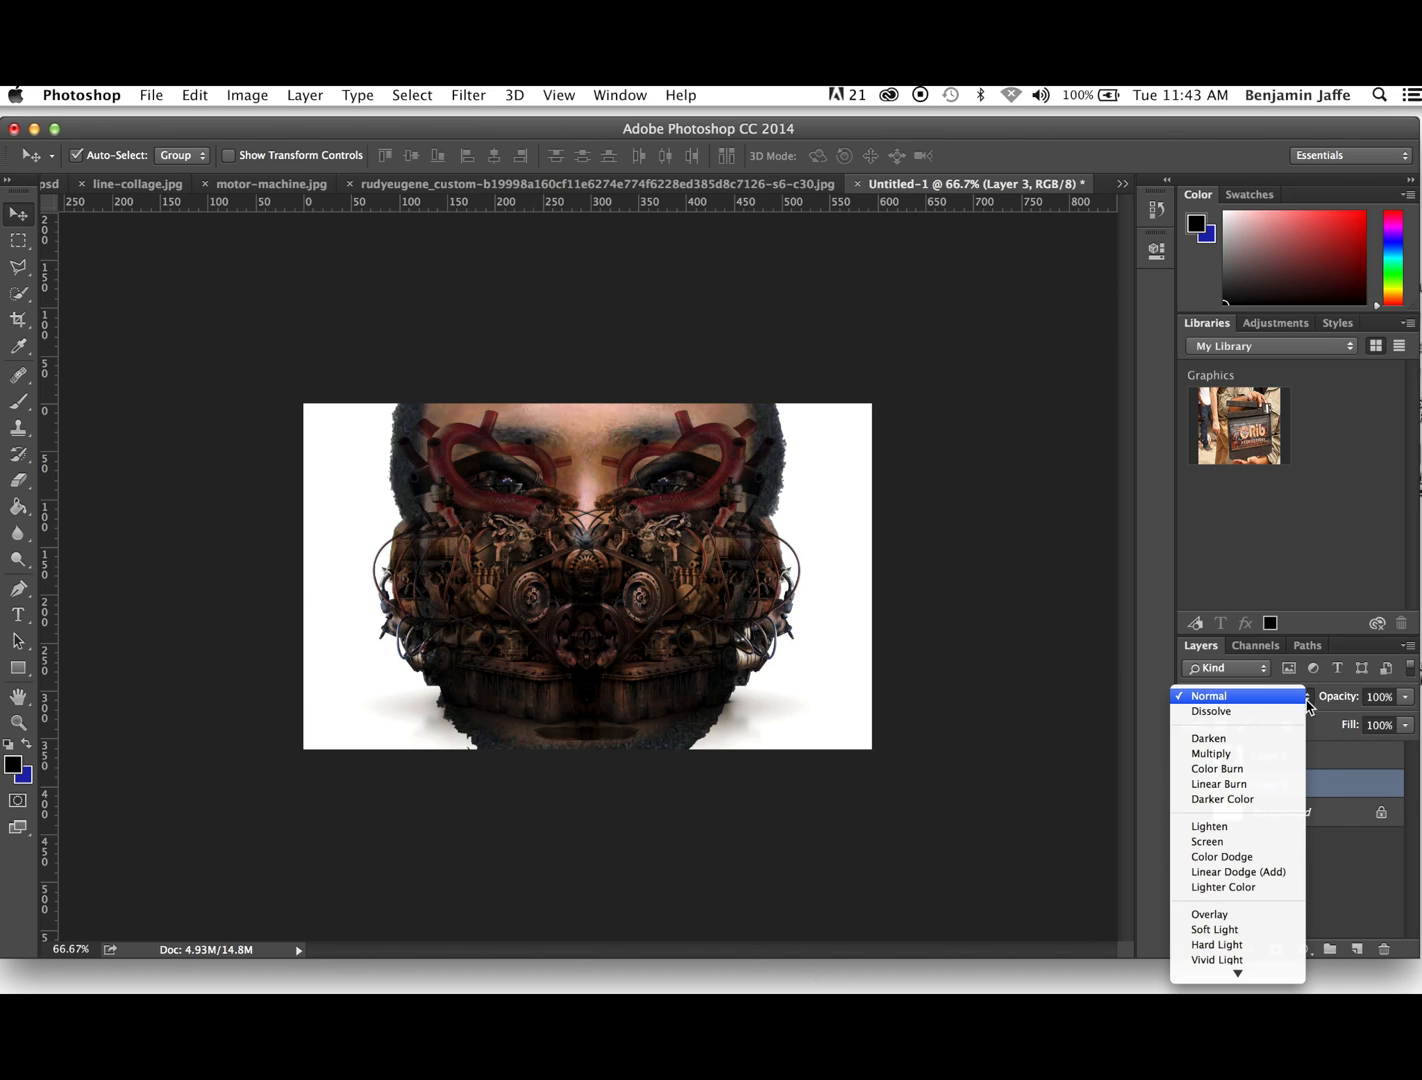
pyautogui.click(1239, 836)
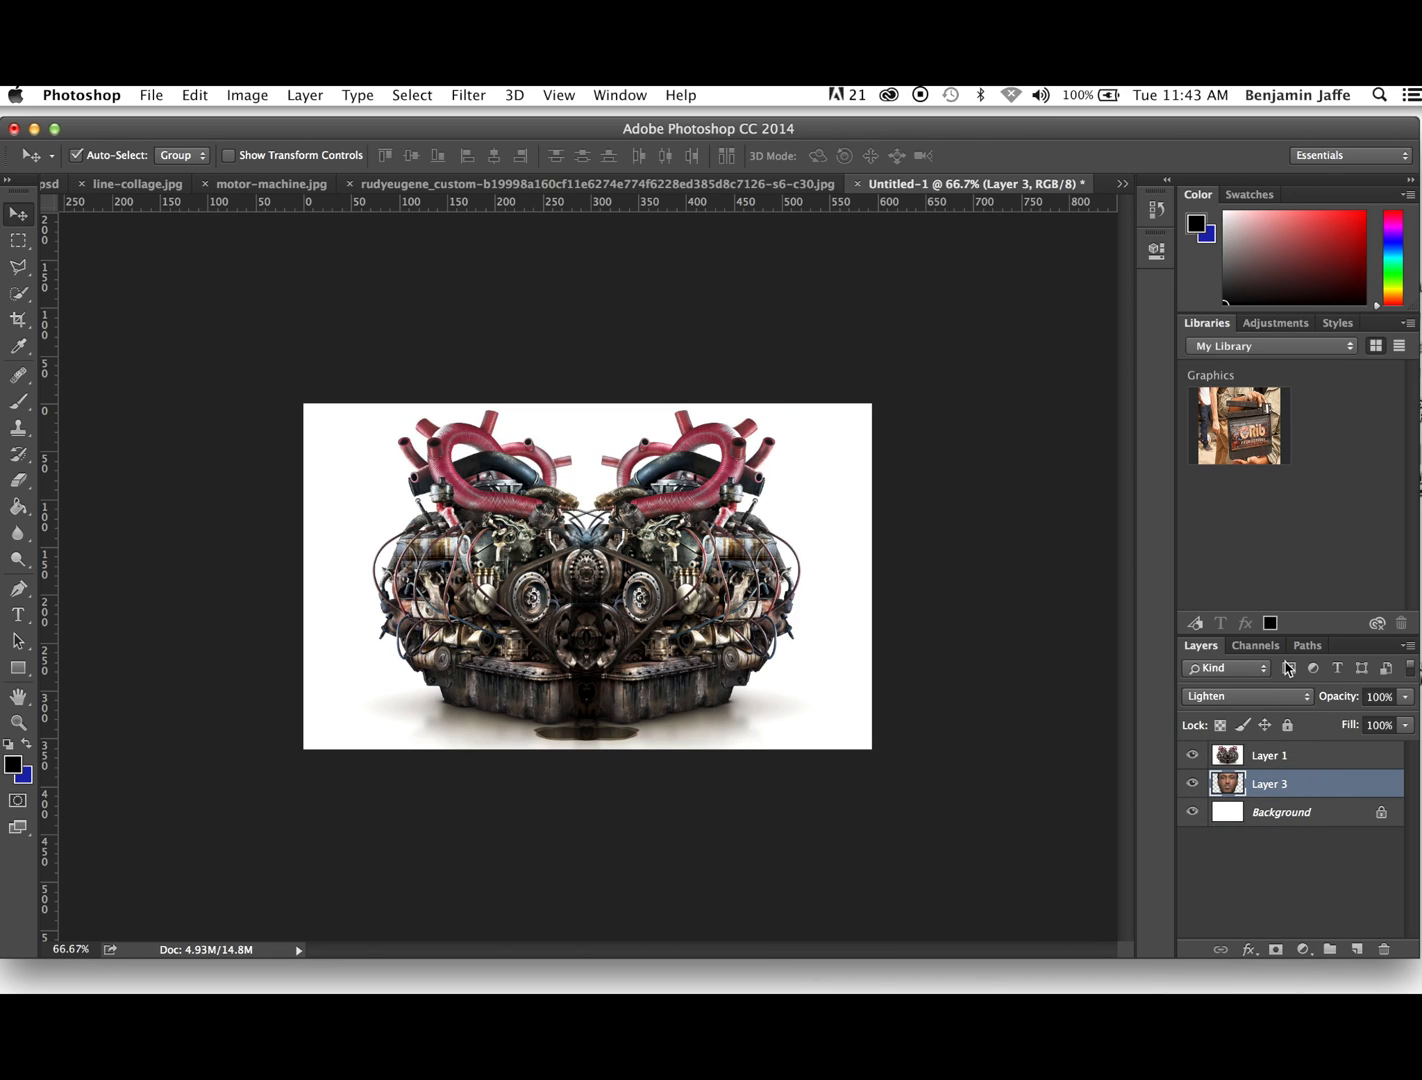
pyautogui.click(1309, 698)
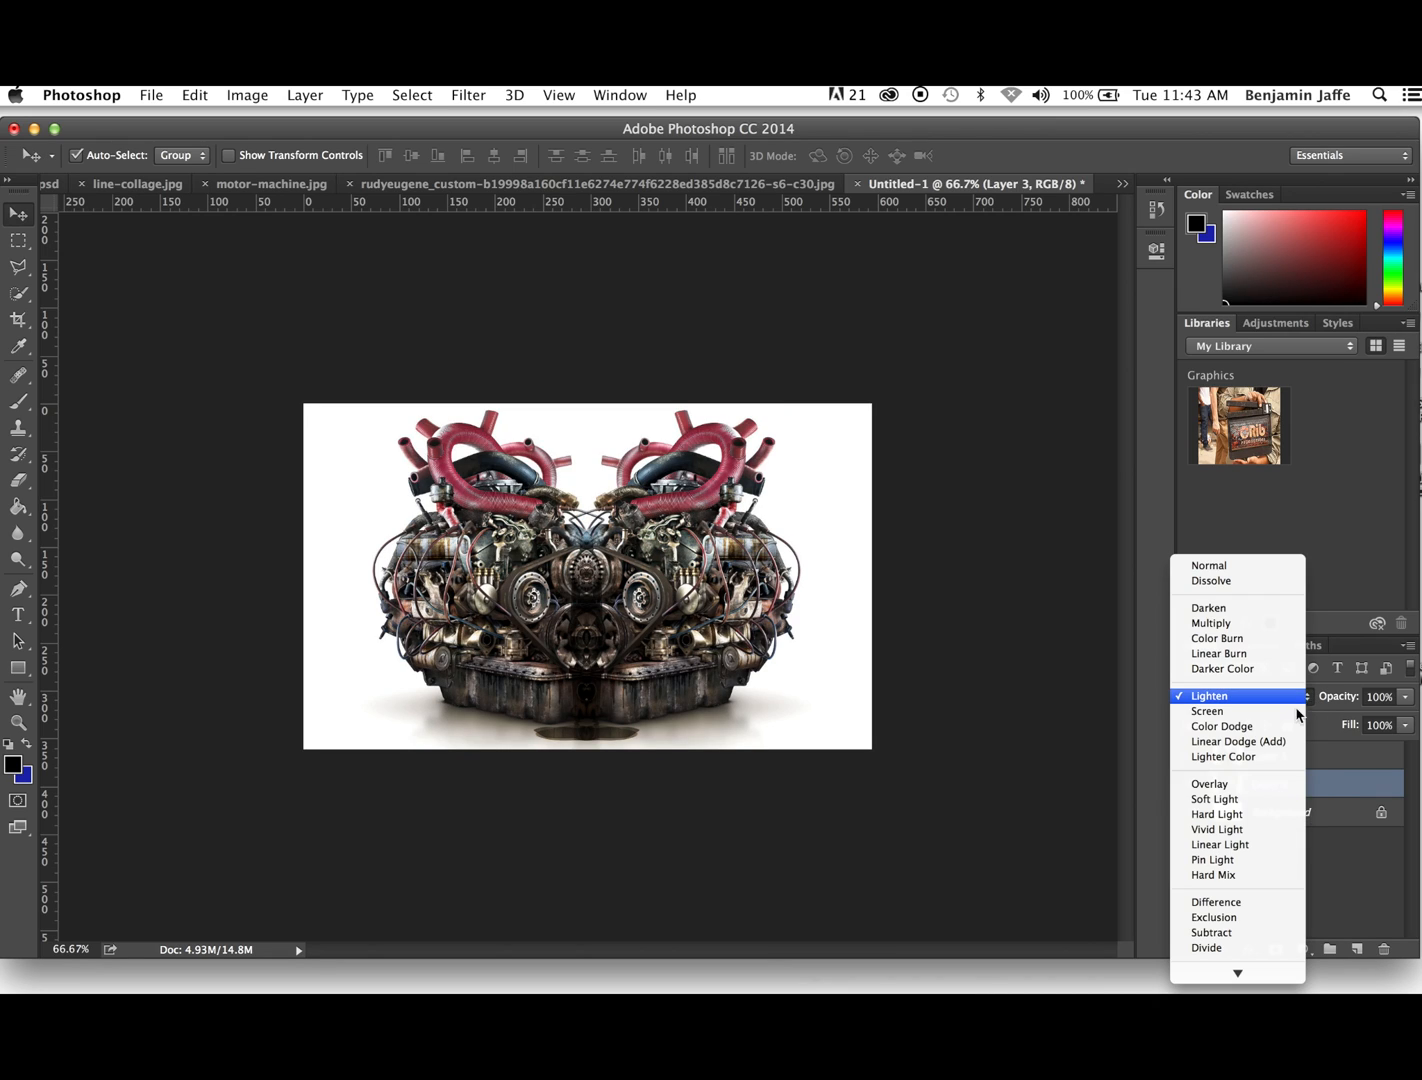
pyautogui.click(1240, 786)
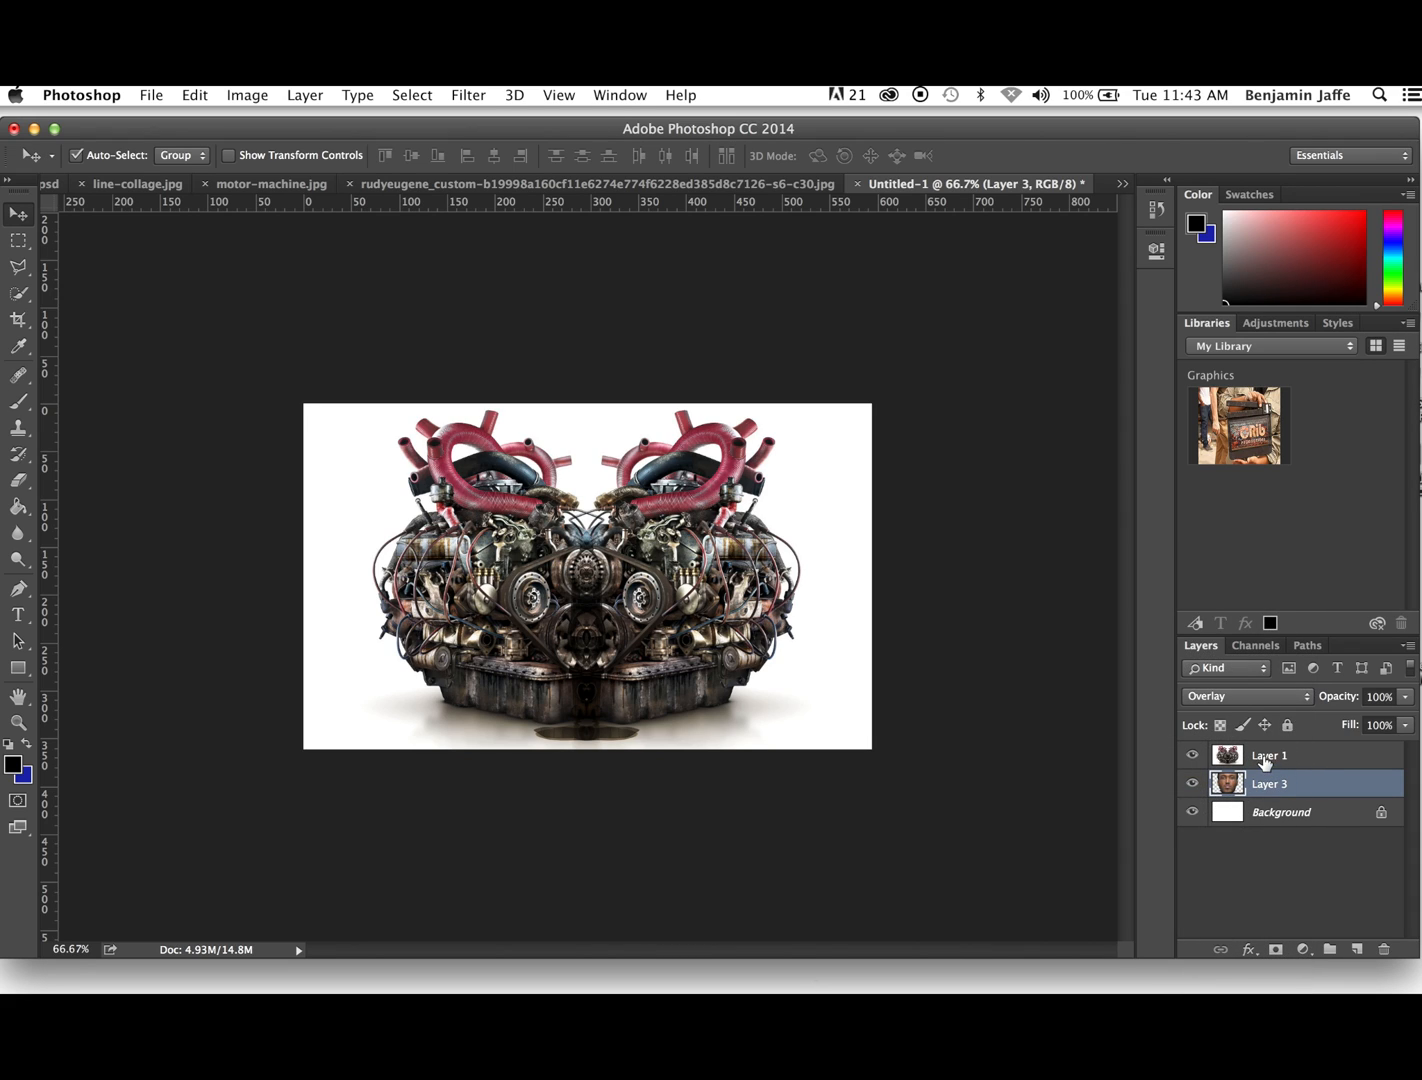
pyautogui.click(1304, 698)
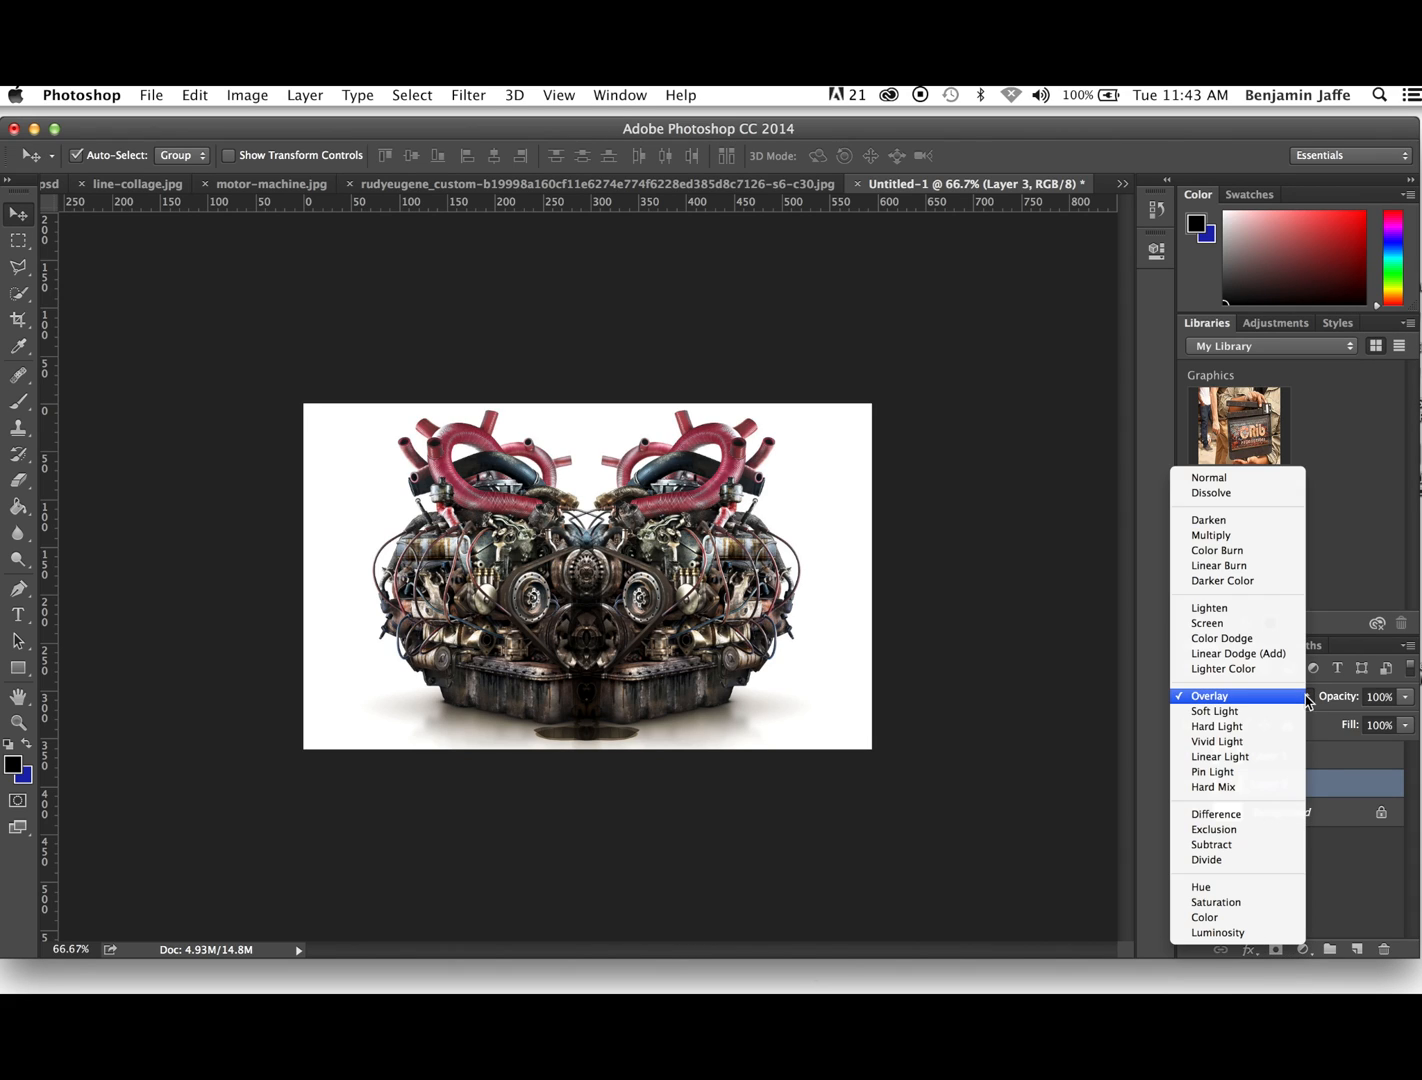
pyautogui.click(1238, 822)
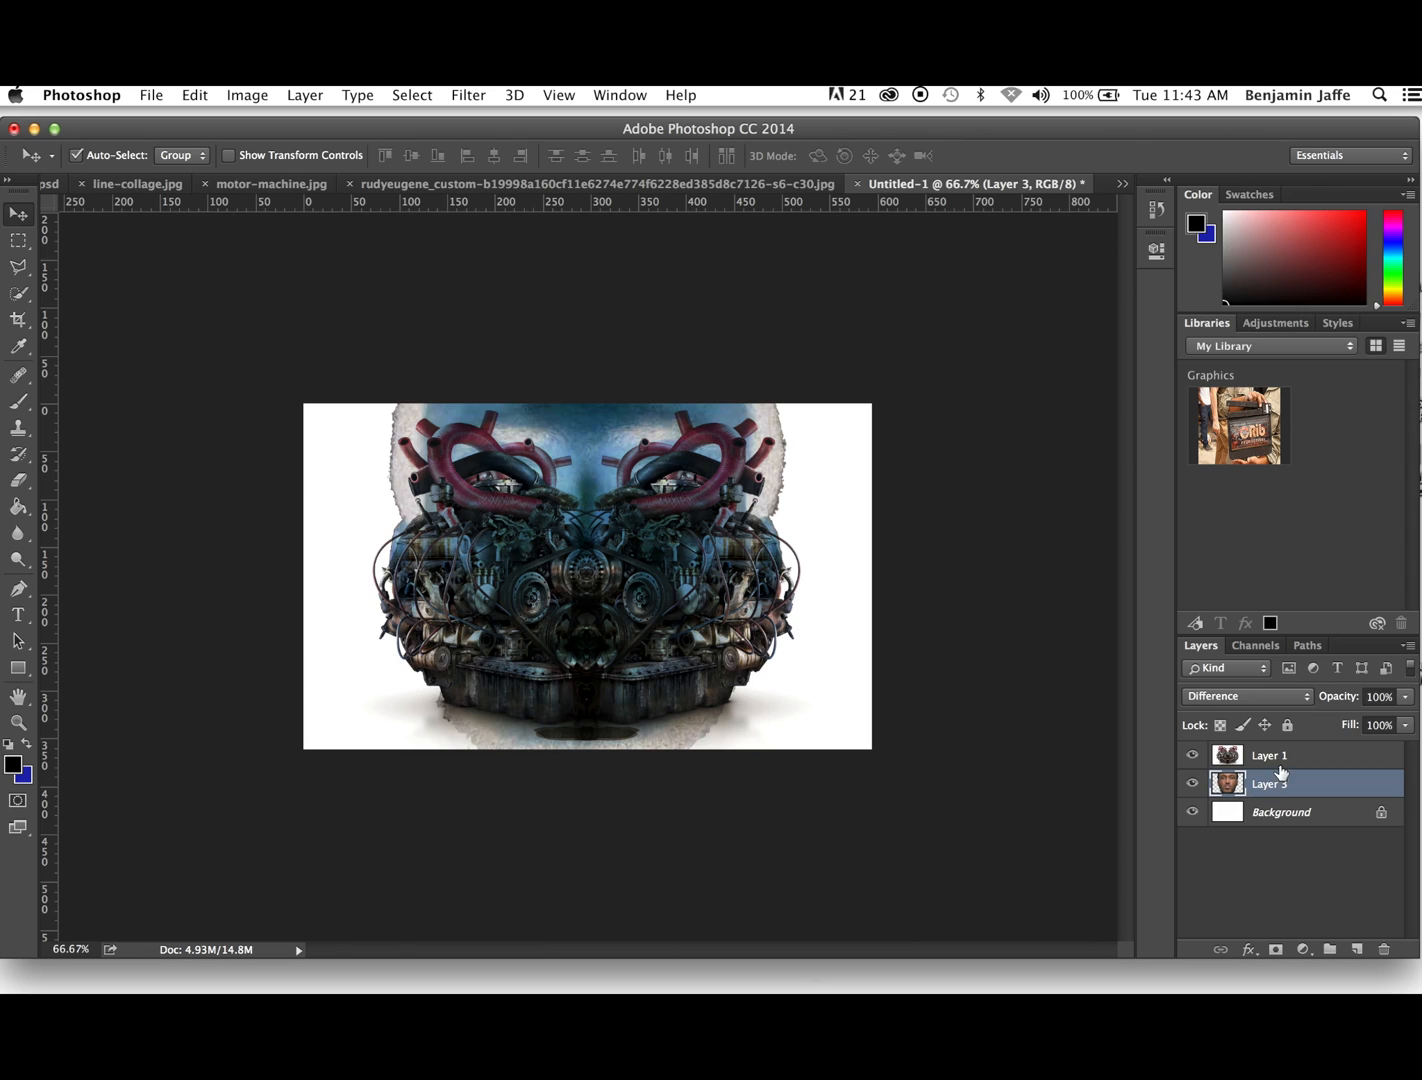
# - Set the blend mode of the head layer to Darken and that of the engine layer, Layer 1, to Difference
pyautogui.click(1304, 696)
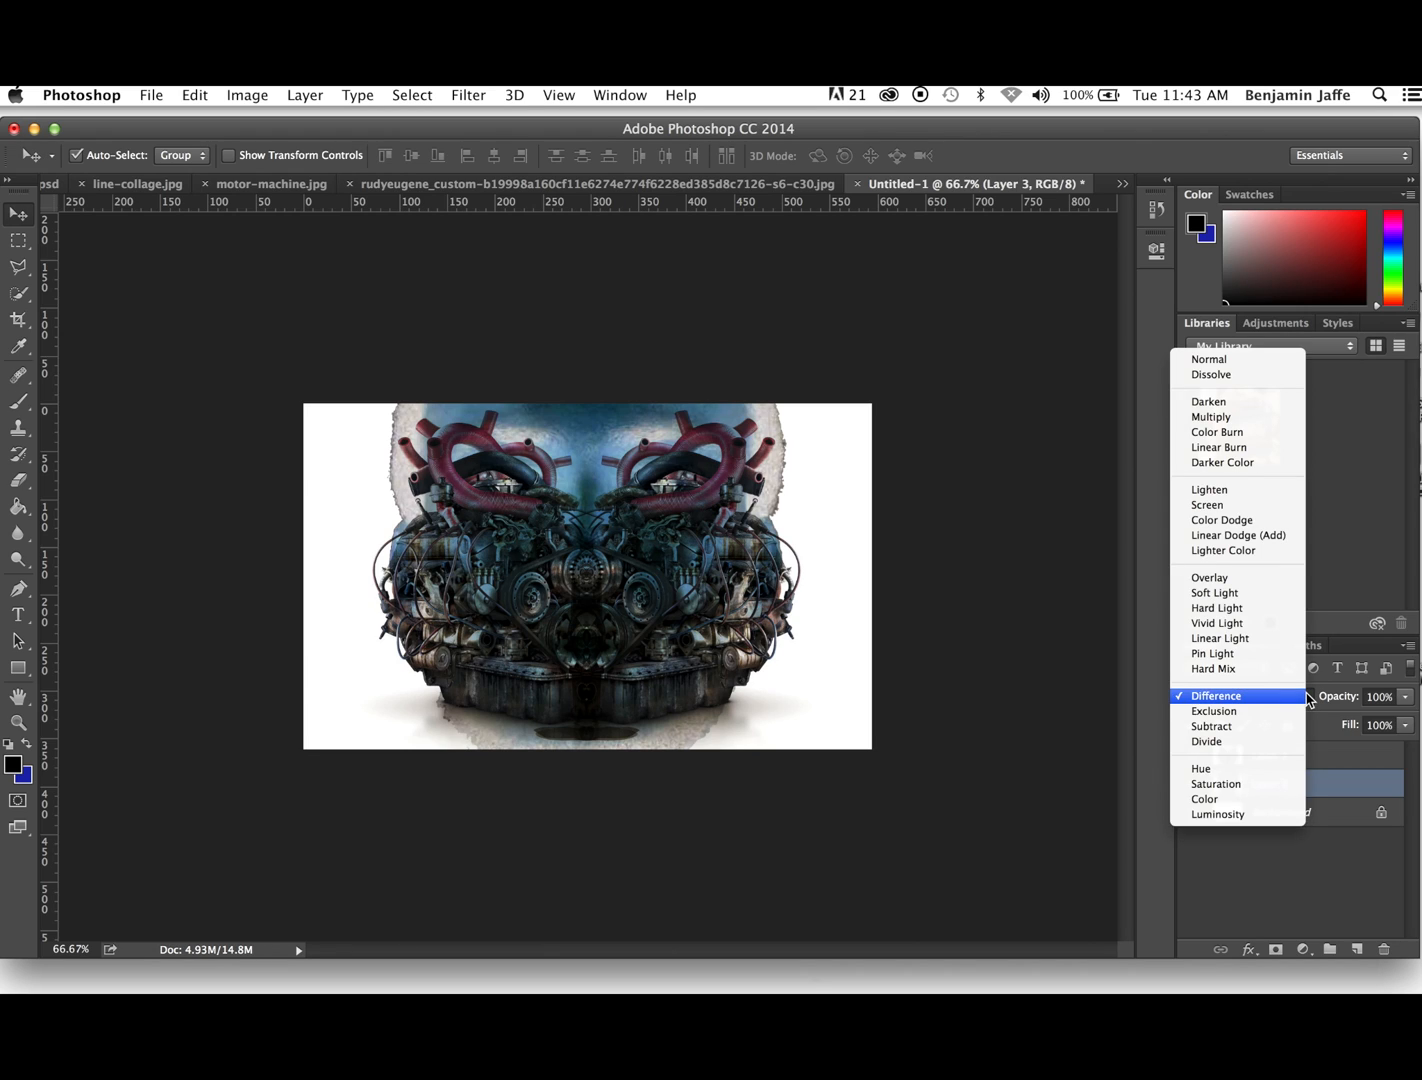
pyautogui.click(1216, 406)
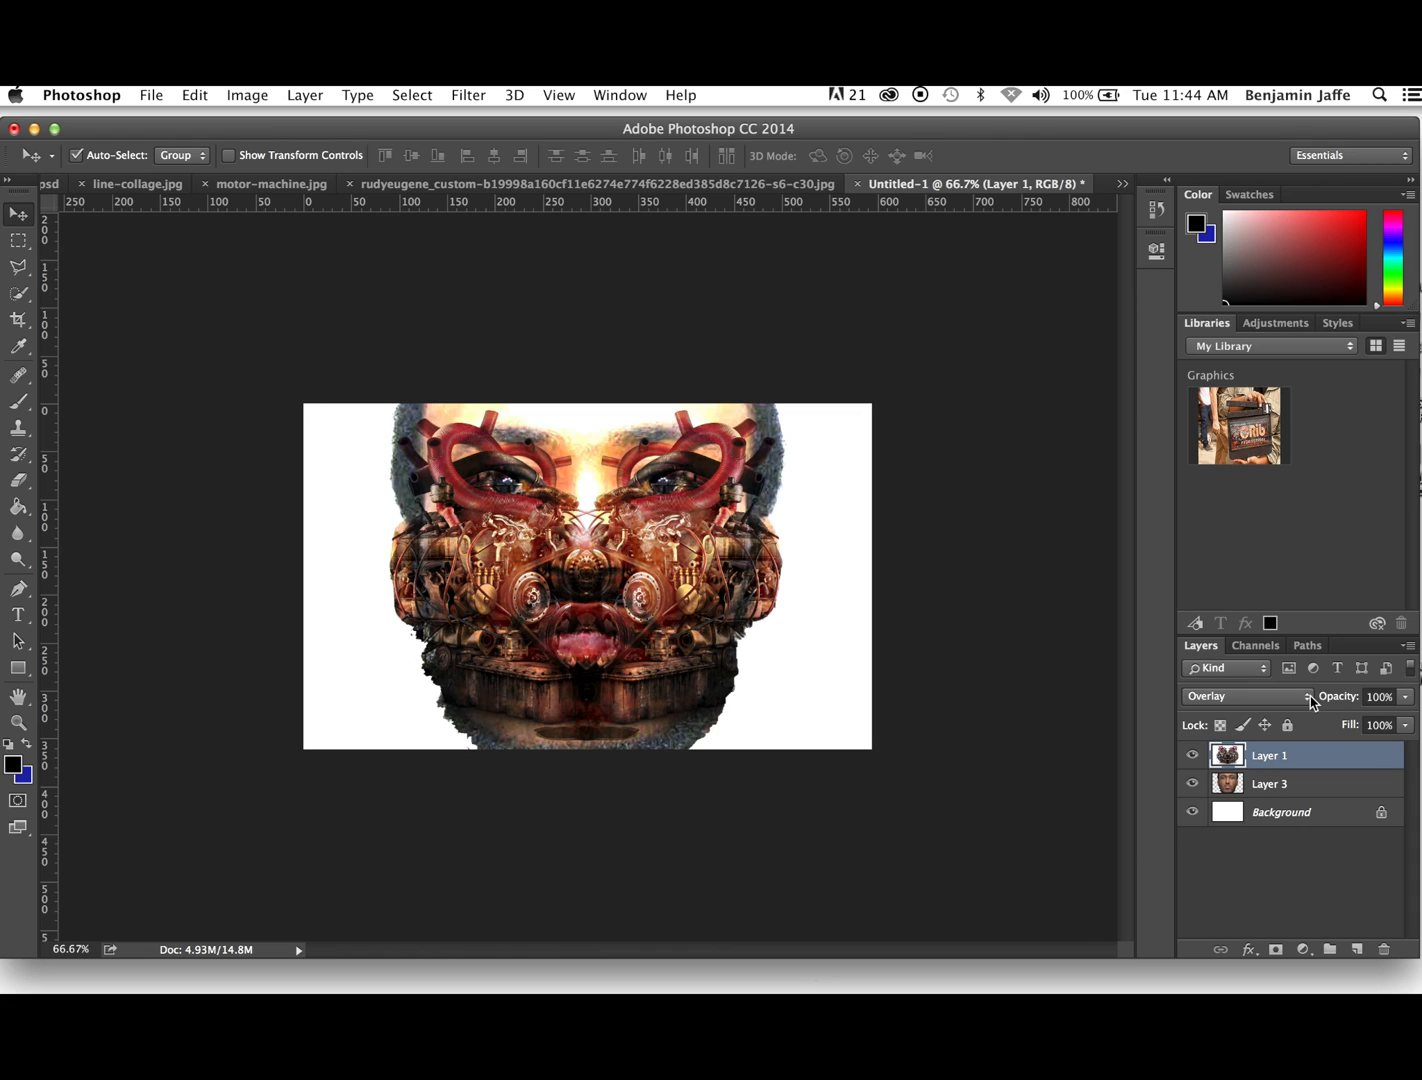
pyautogui.click(1307, 698)
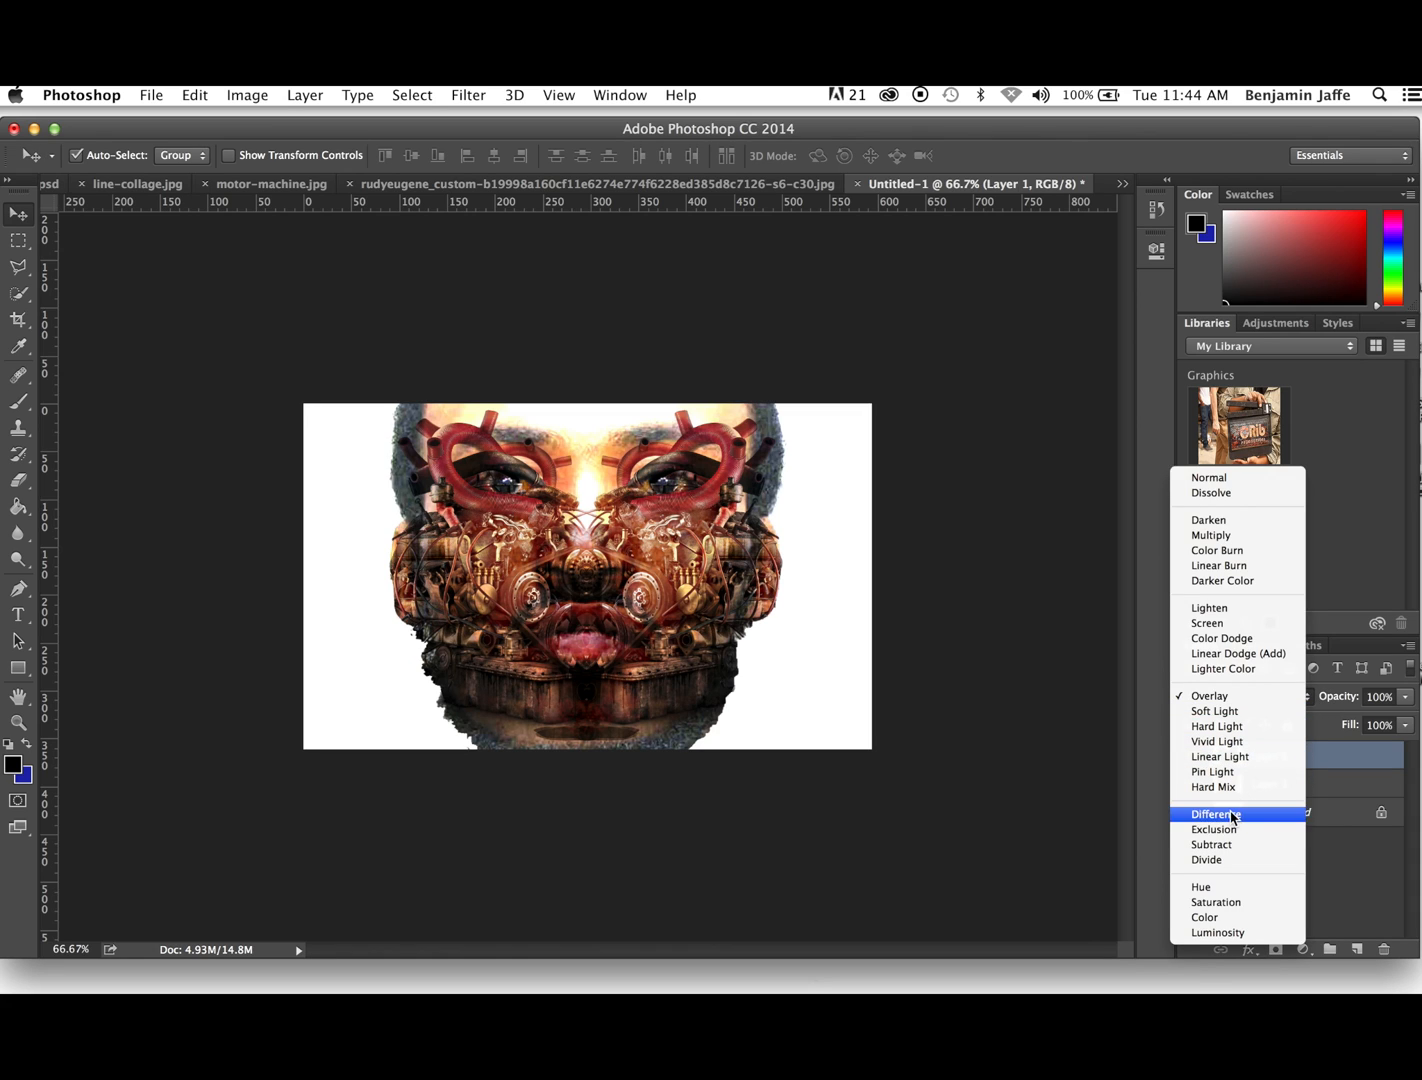
pyautogui.press('Escape')
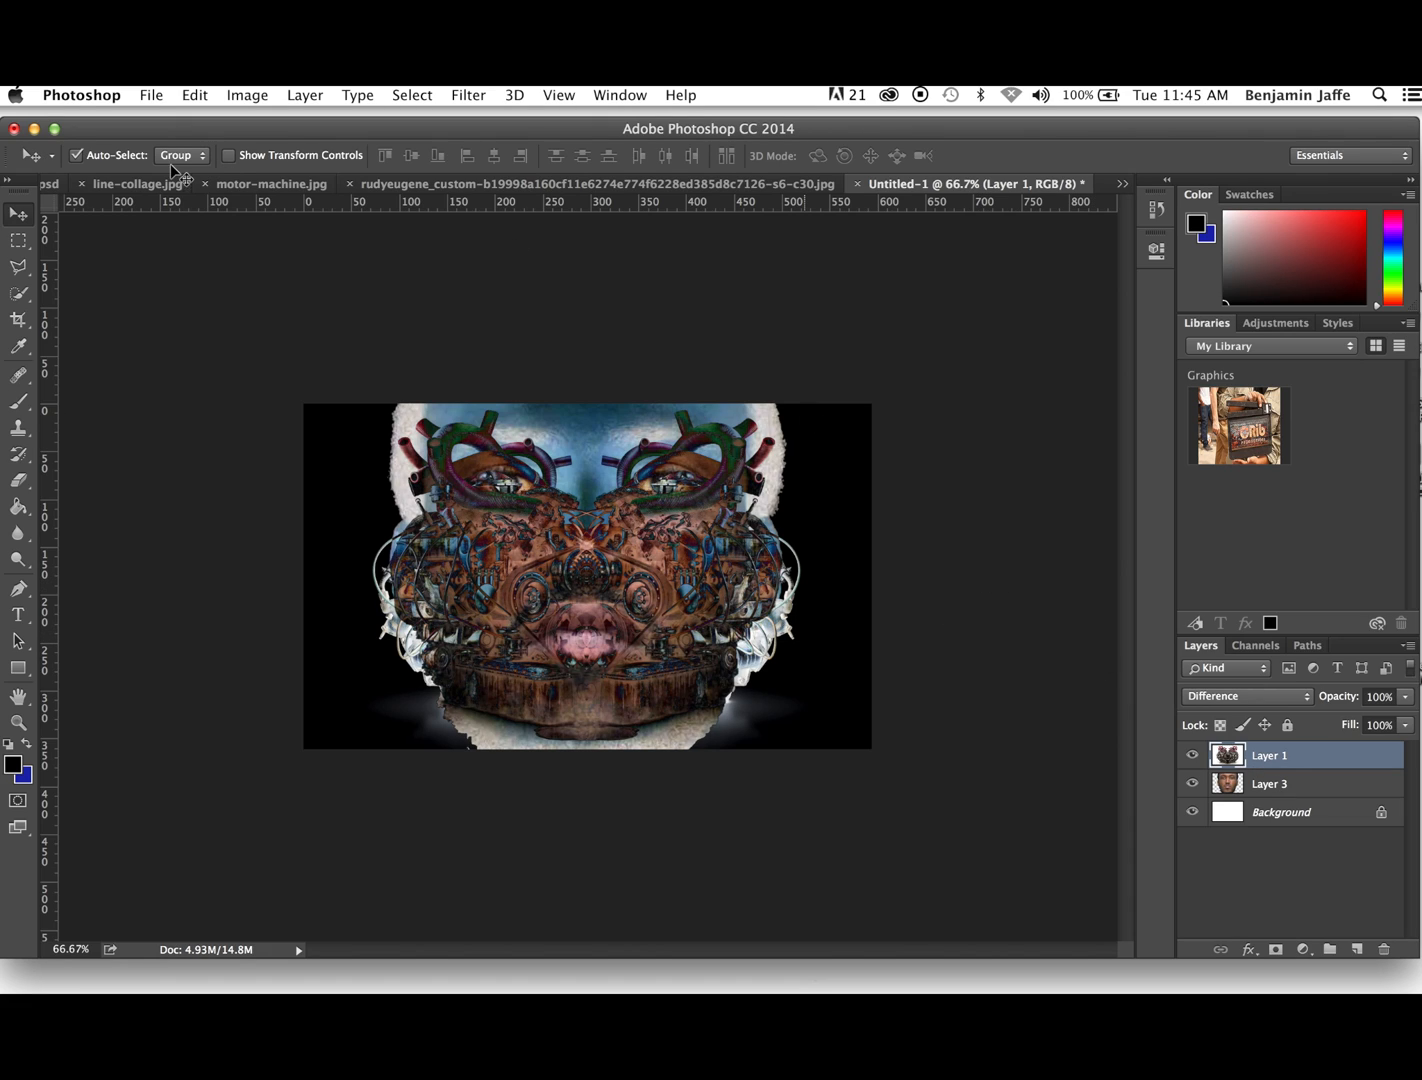
# - Save the layered collage to the Desktop in Photoshop format as Zombie Motor.psd, with Maximize Compatibility on
pyautogui.click(149, 96)
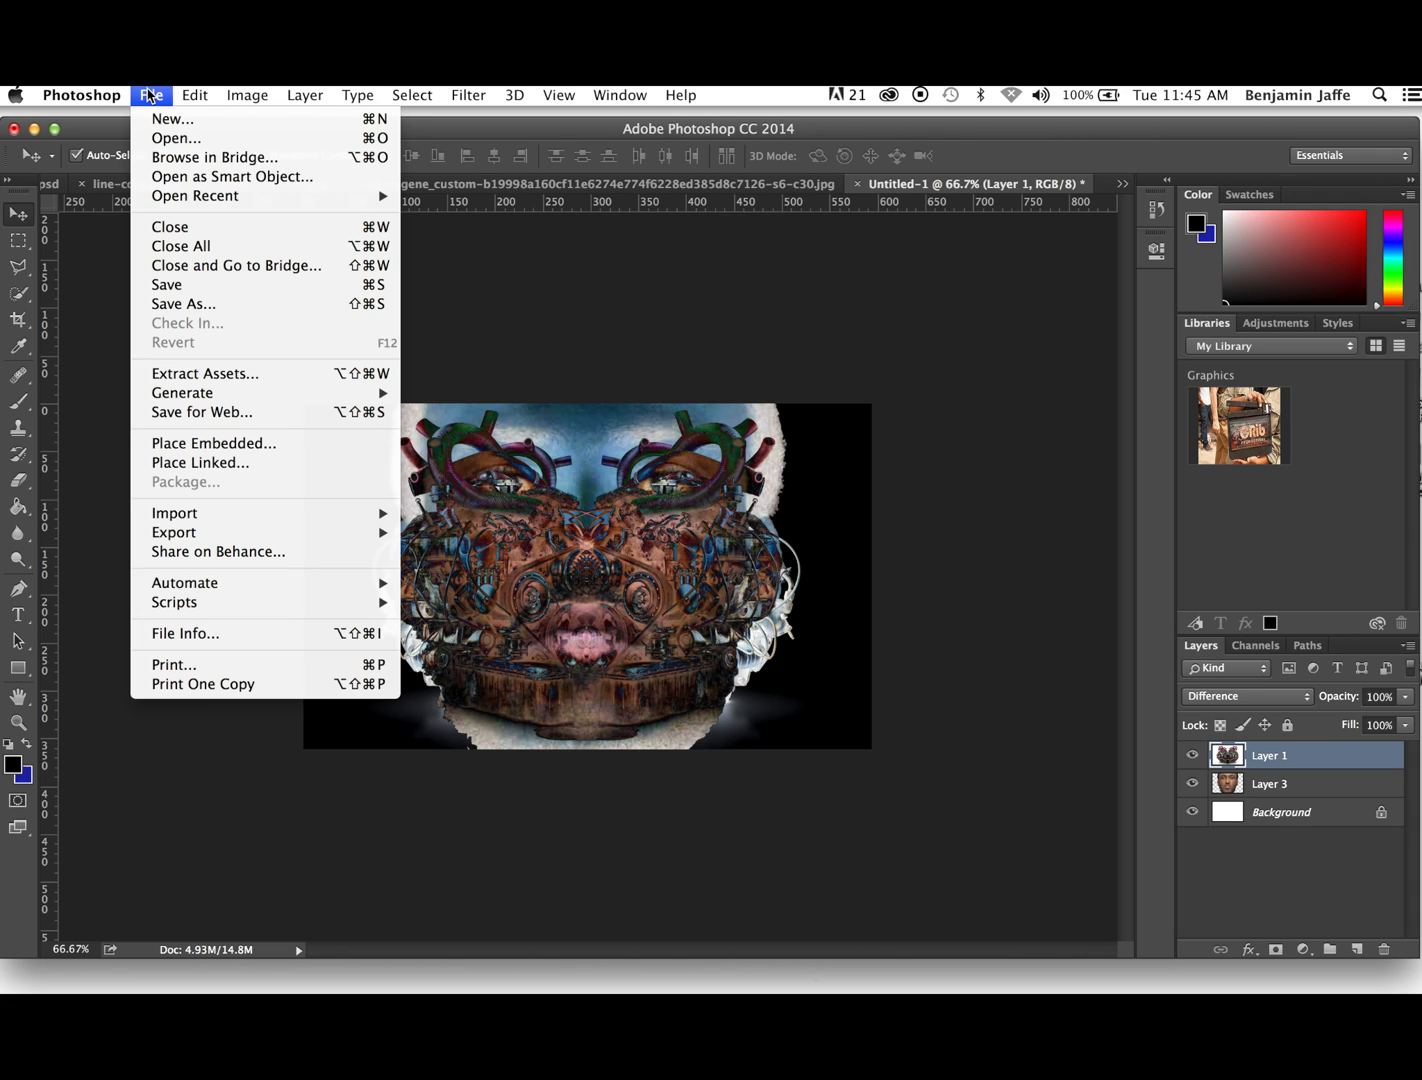
pyautogui.click(195, 303)
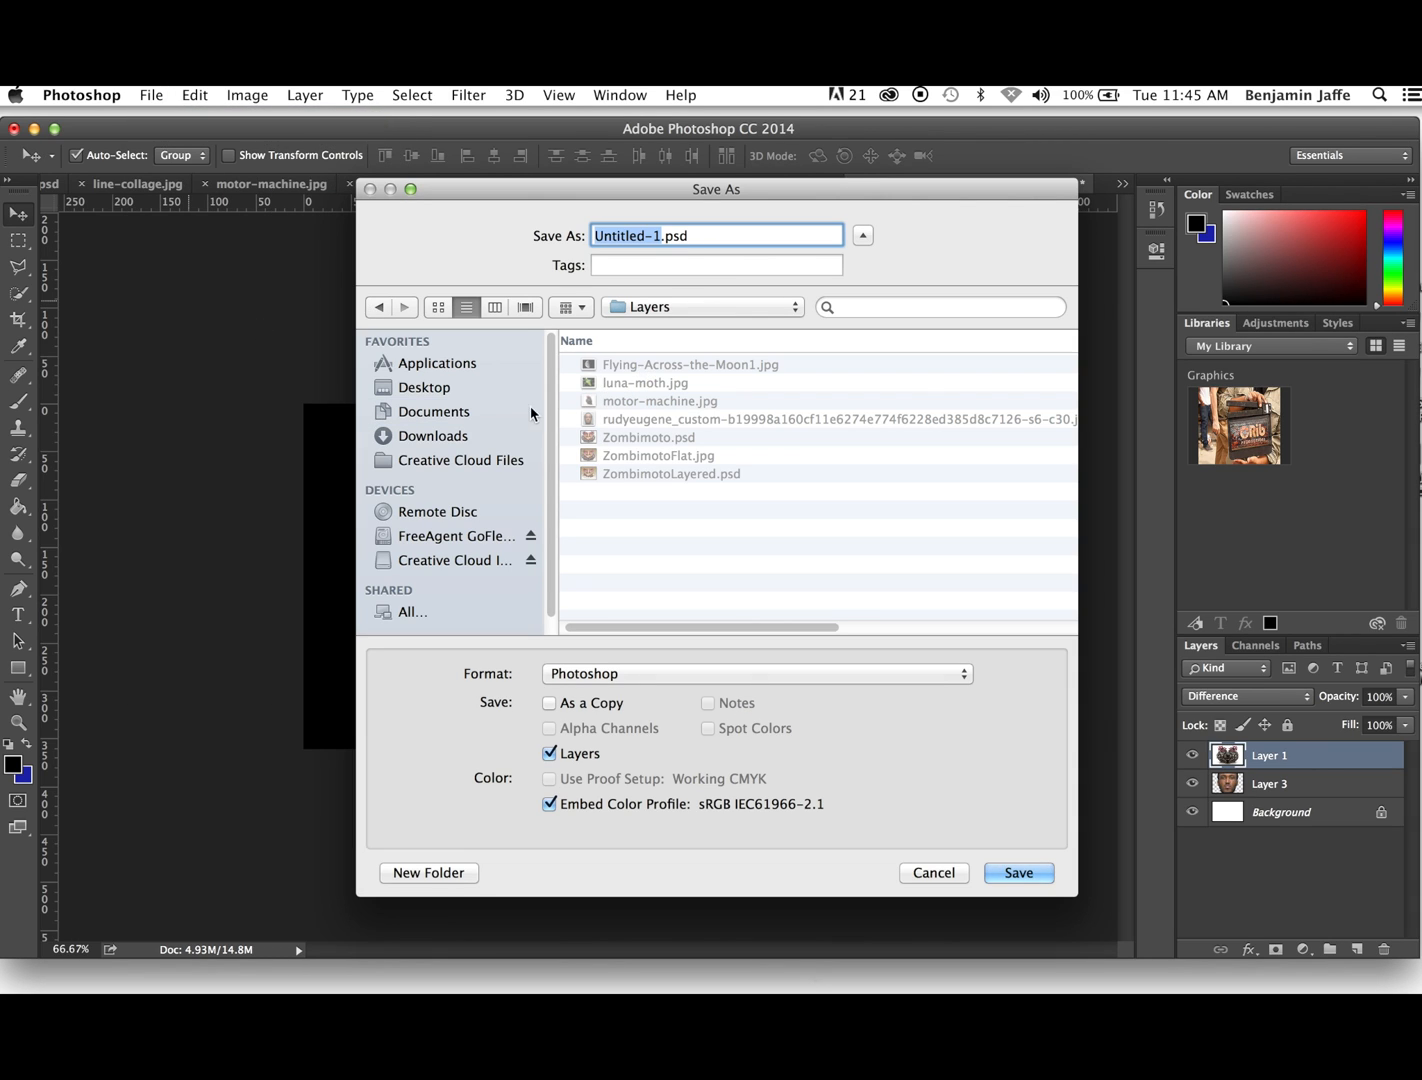
pyautogui.click(438, 394)
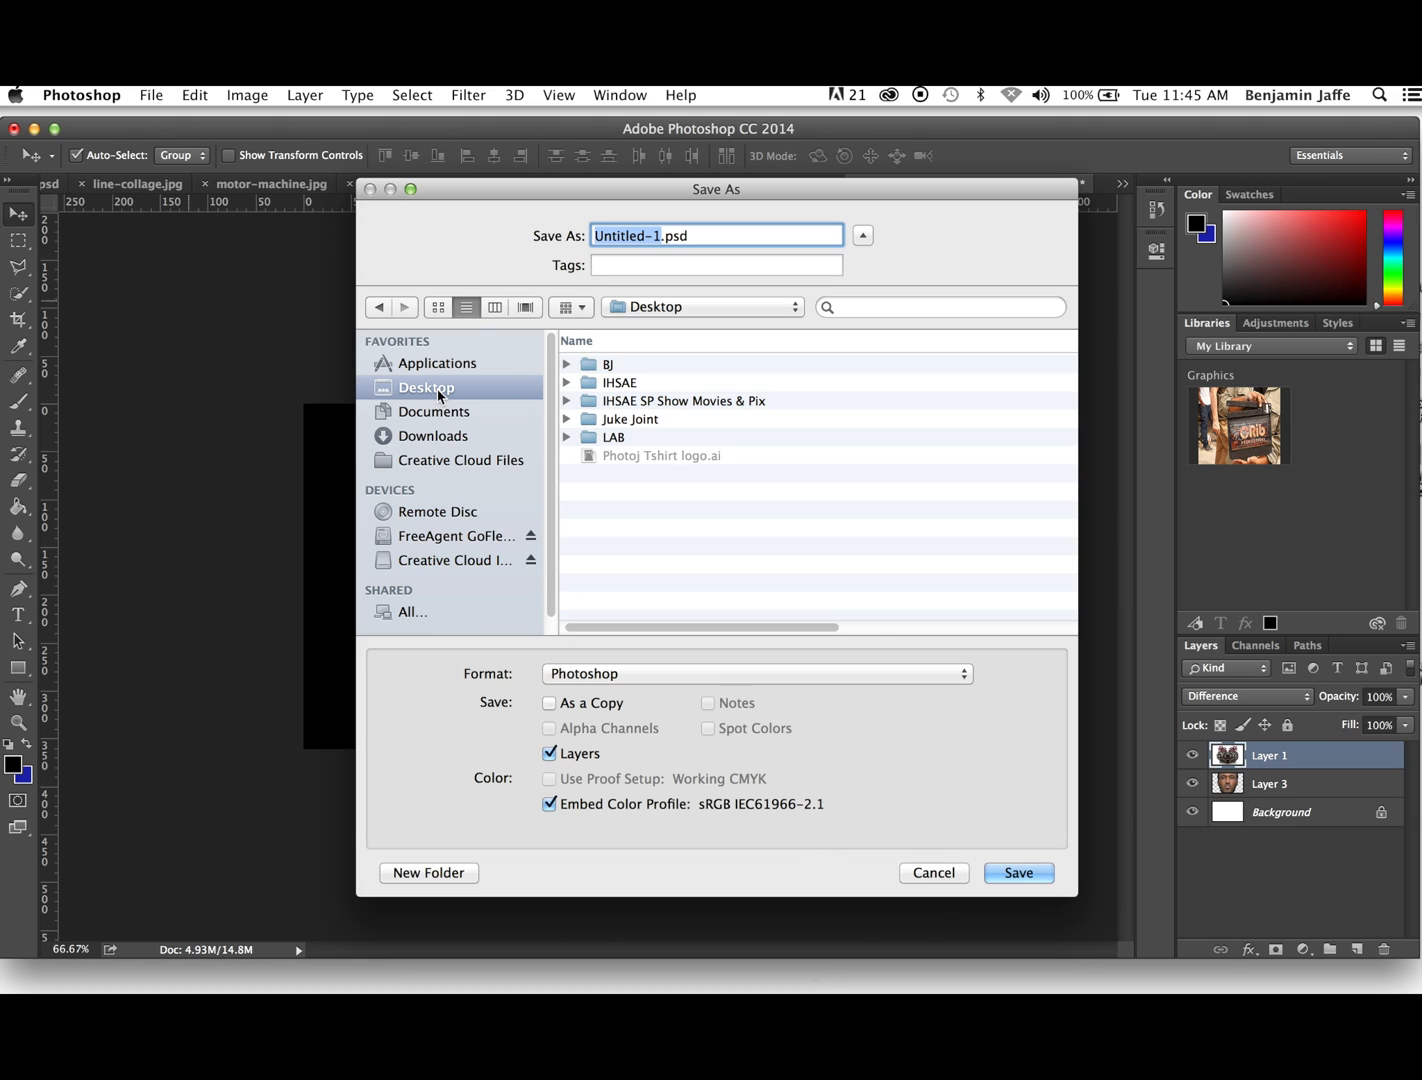
pyautogui.write('Zombie ')
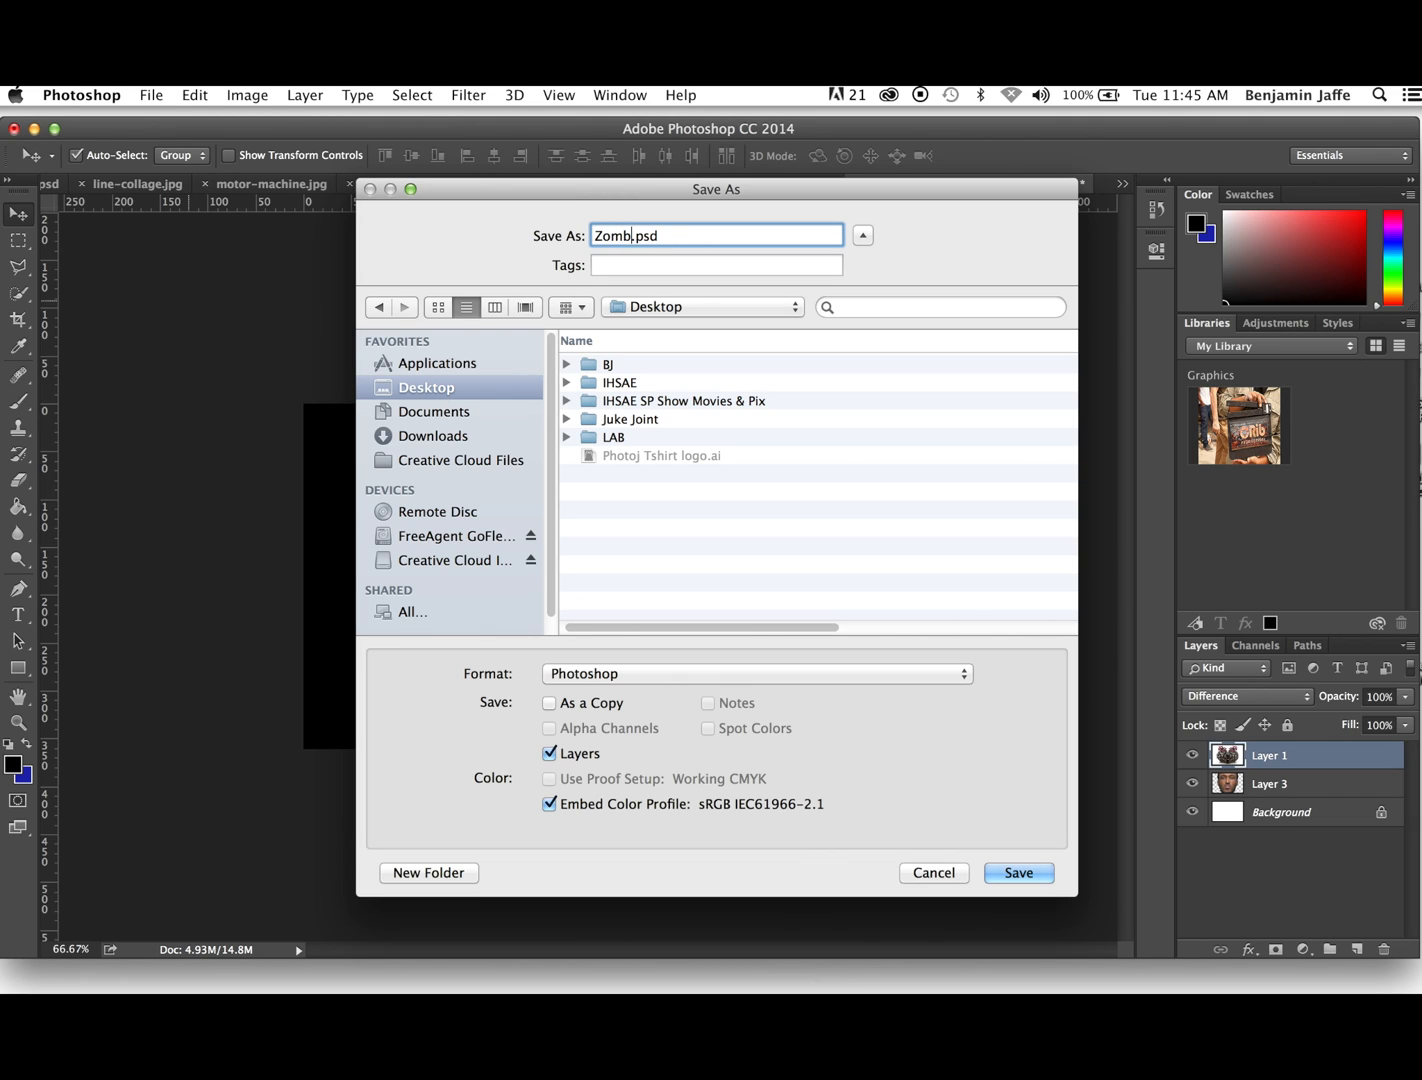
pyautogui.write('Motor')
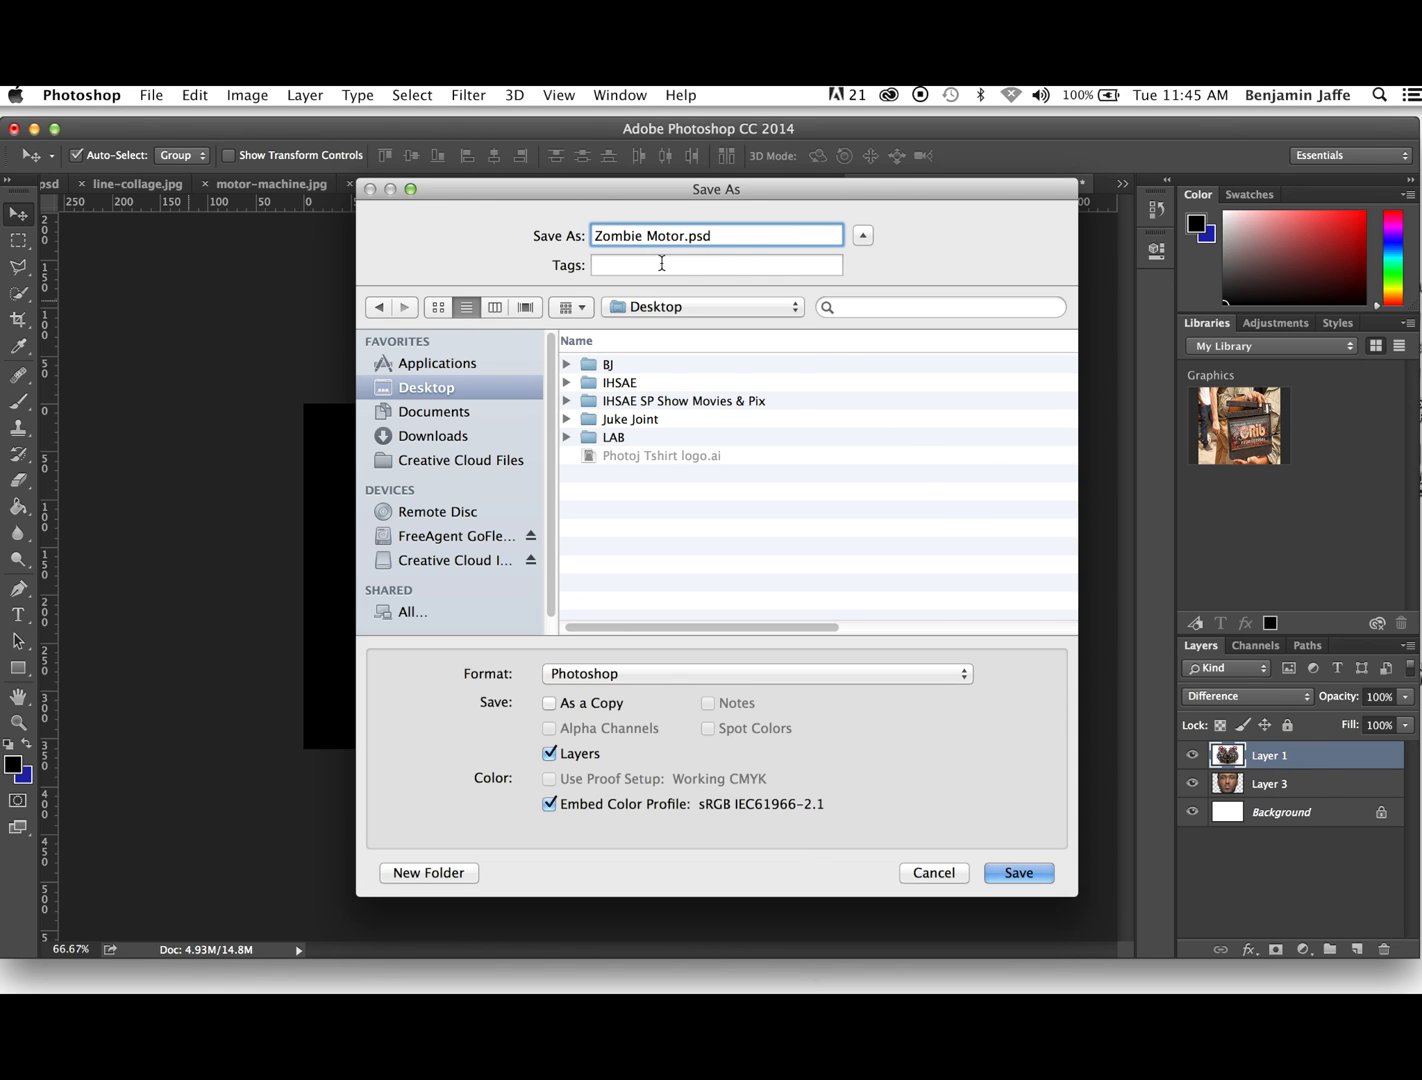
pyautogui.click(1030, 877)
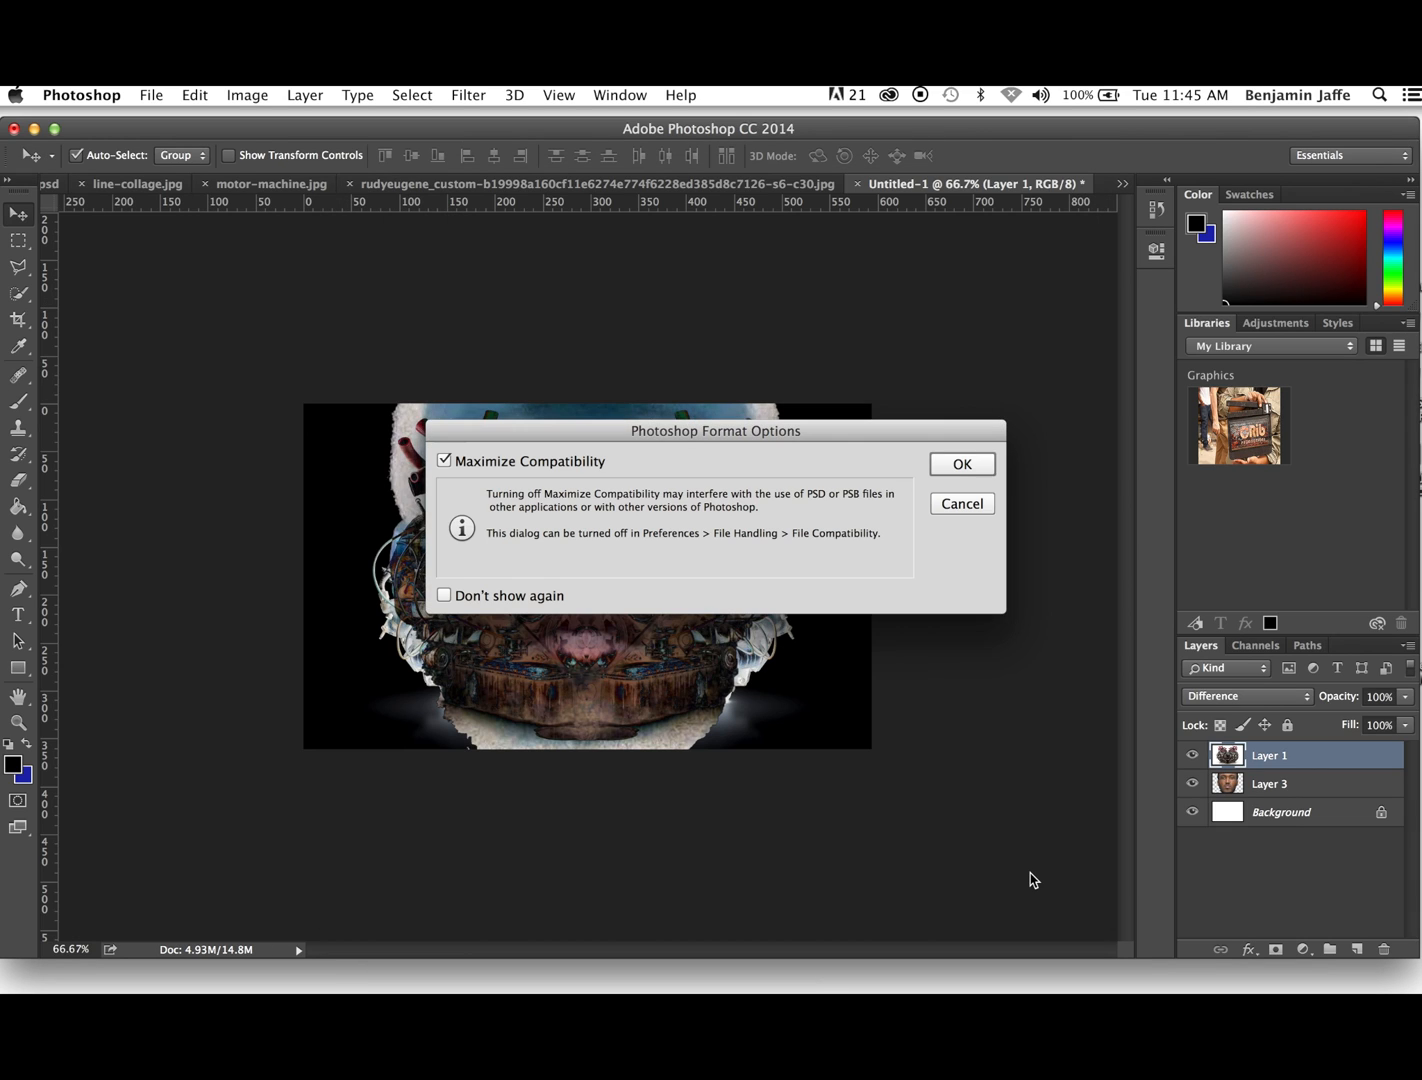
pyautogui.click(966, 463)
# - Flatten the image and save it to the Desktop as the JPEG Zombie Motor Flat.jpg at Maximum quality 10, Baseline ("Standard")
pyautogui.click(1406, 646)
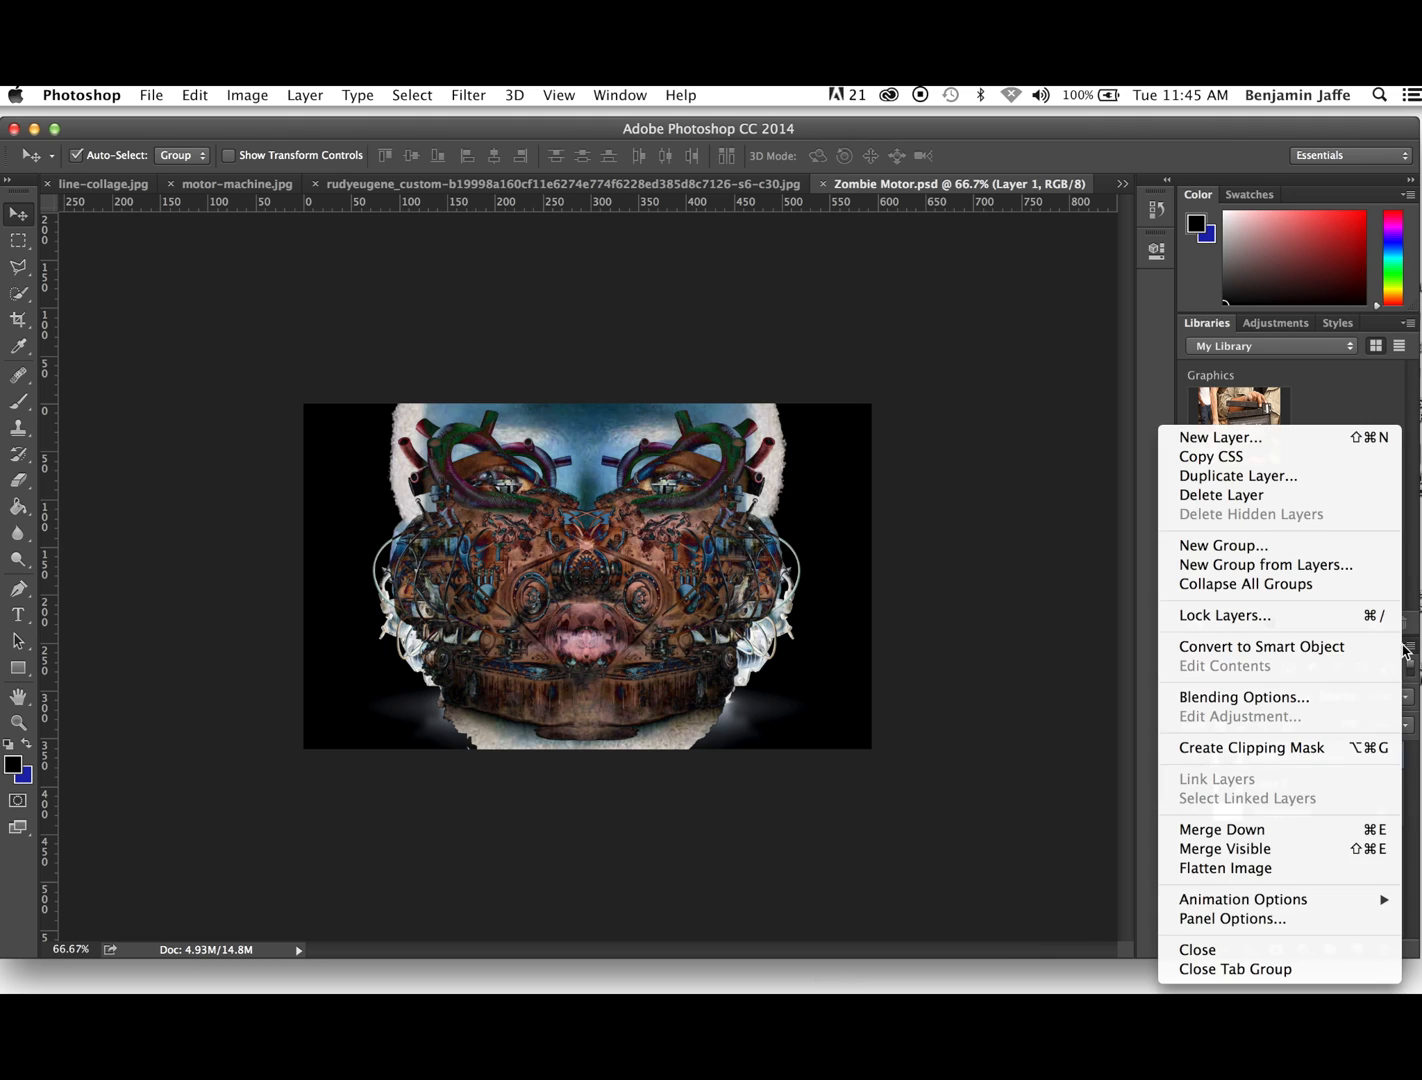
pyautogui.click(1205, 868)
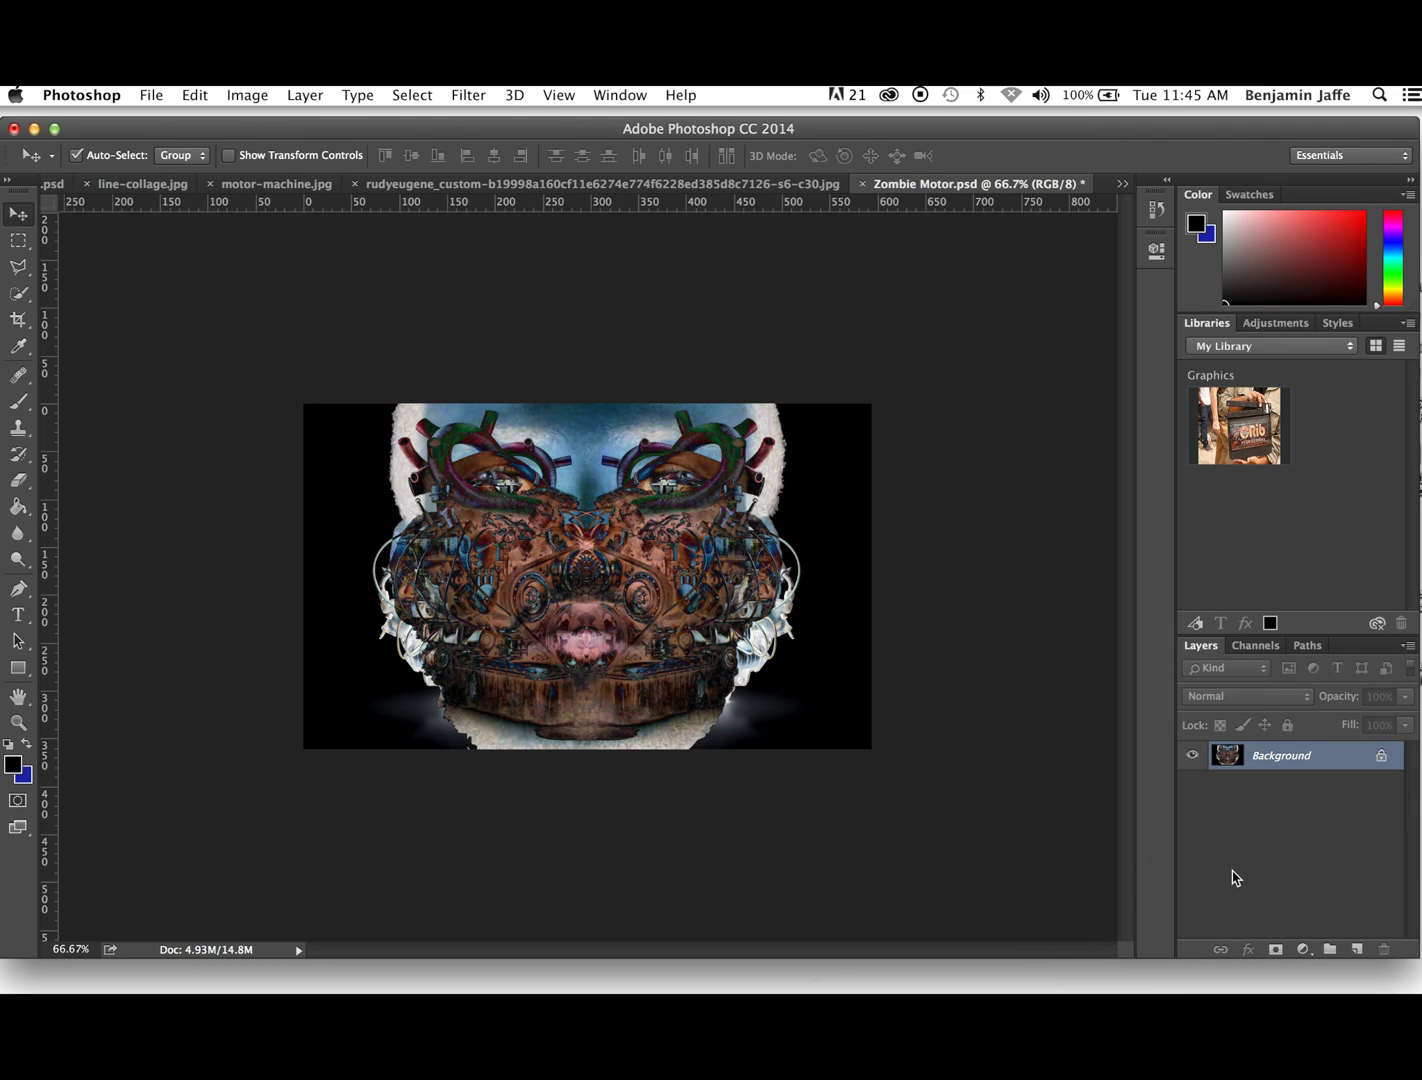
pyautogui.click(151, 95)
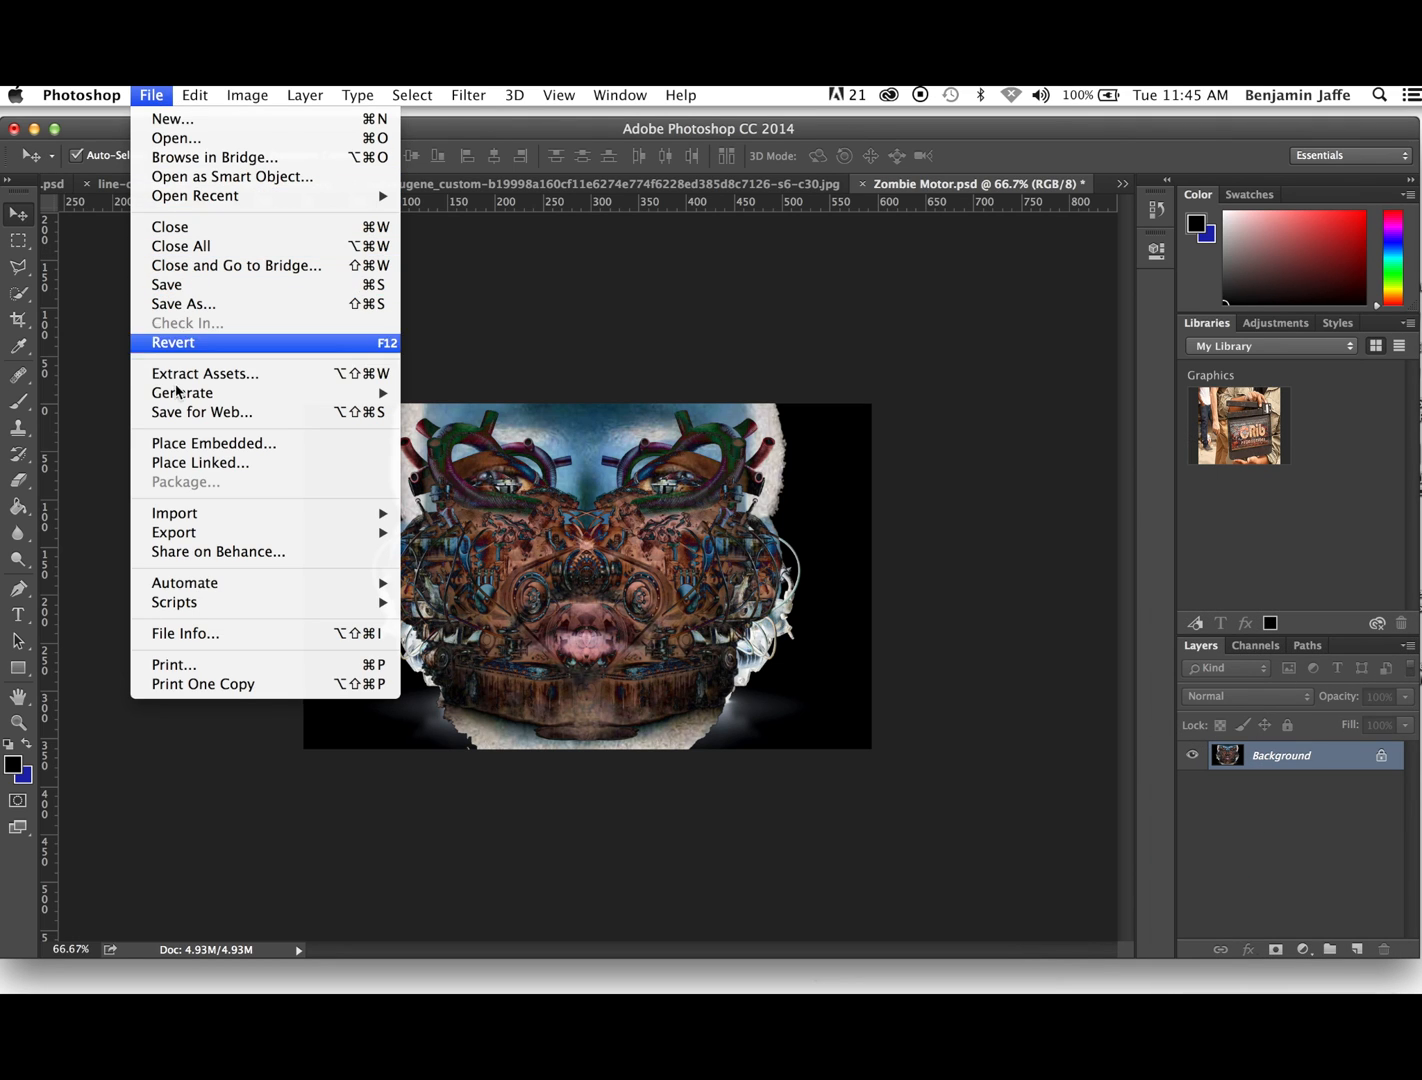
pyautogui.moveTo(177, 403)
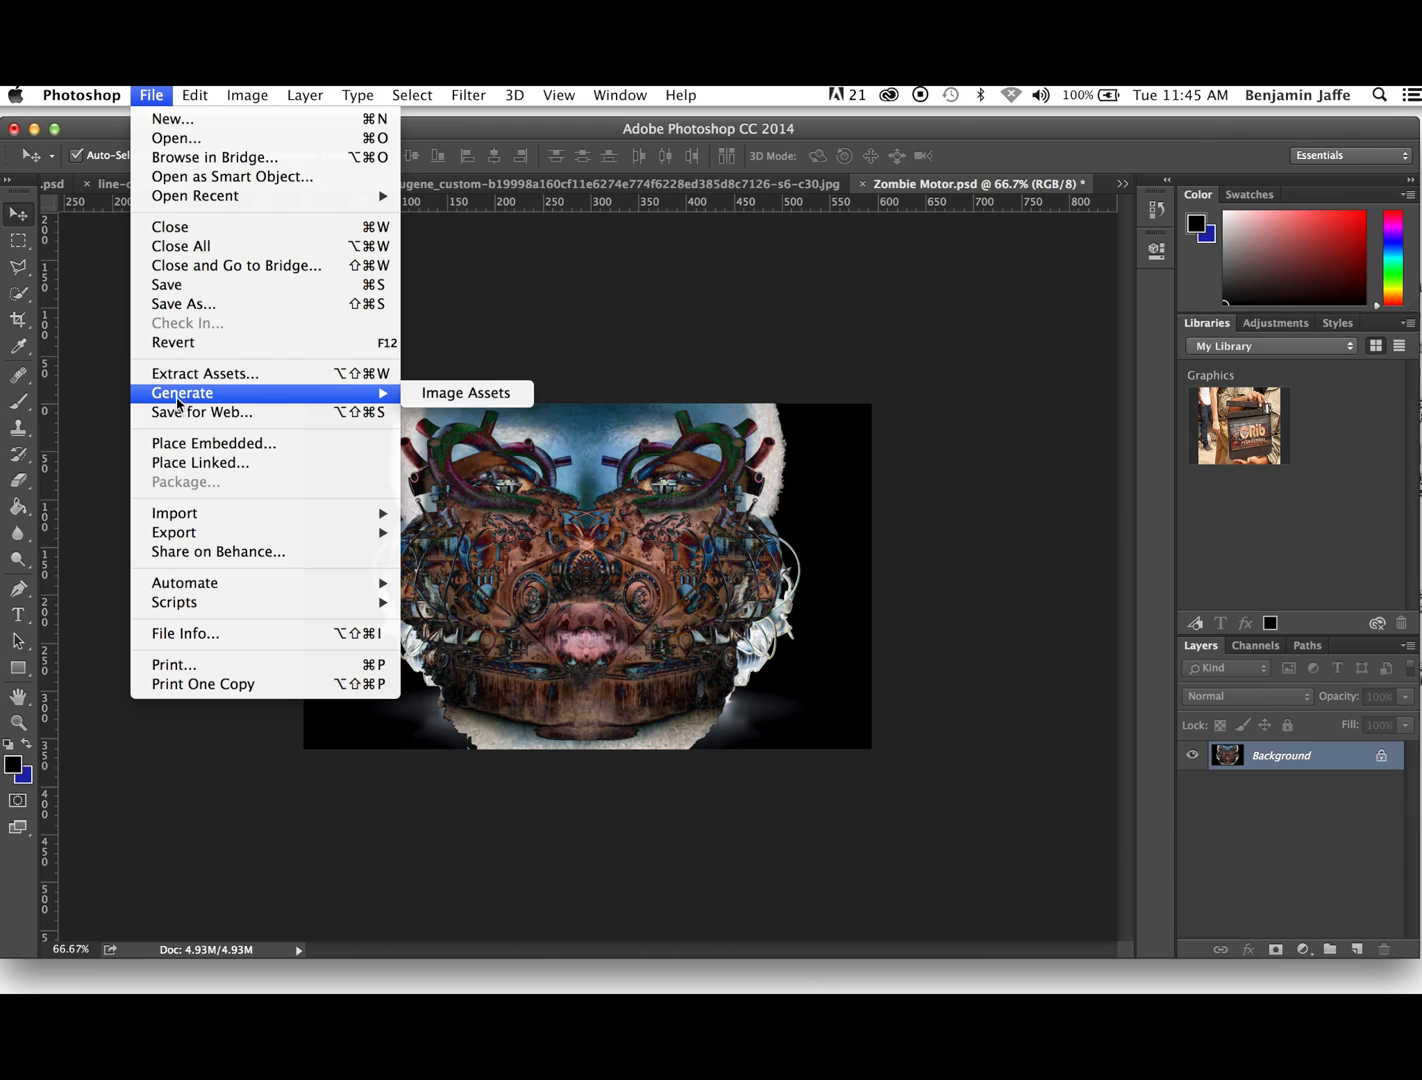
pyautogui.click(183, 303)
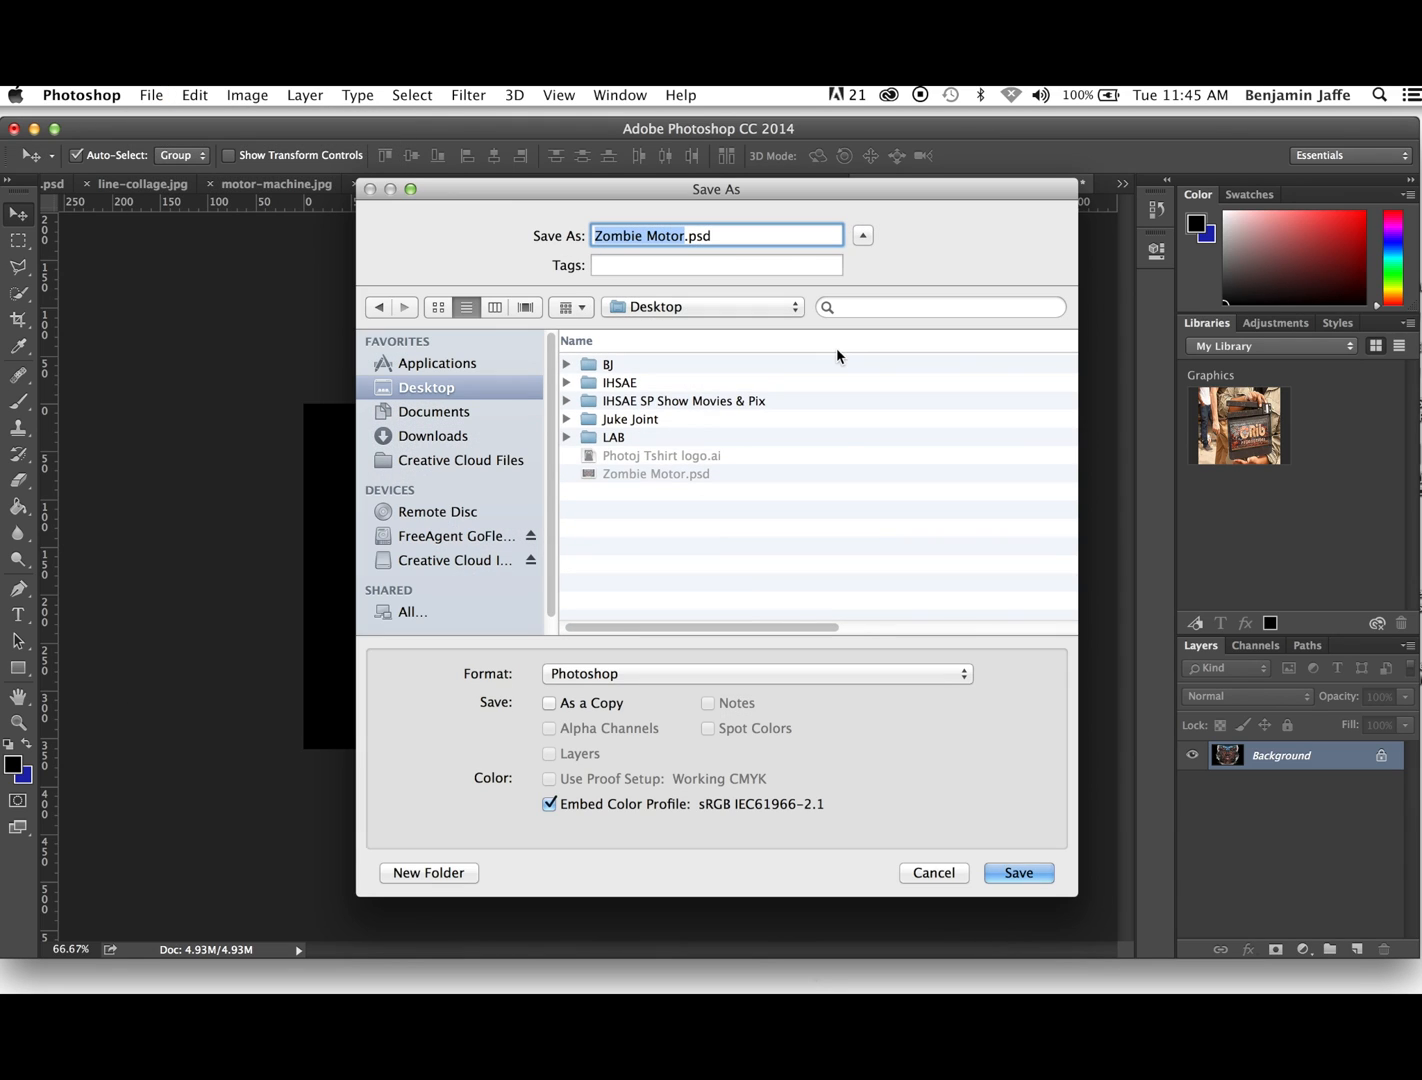
pyautogui.click(684, 236)
pyautogui.write('Flat')
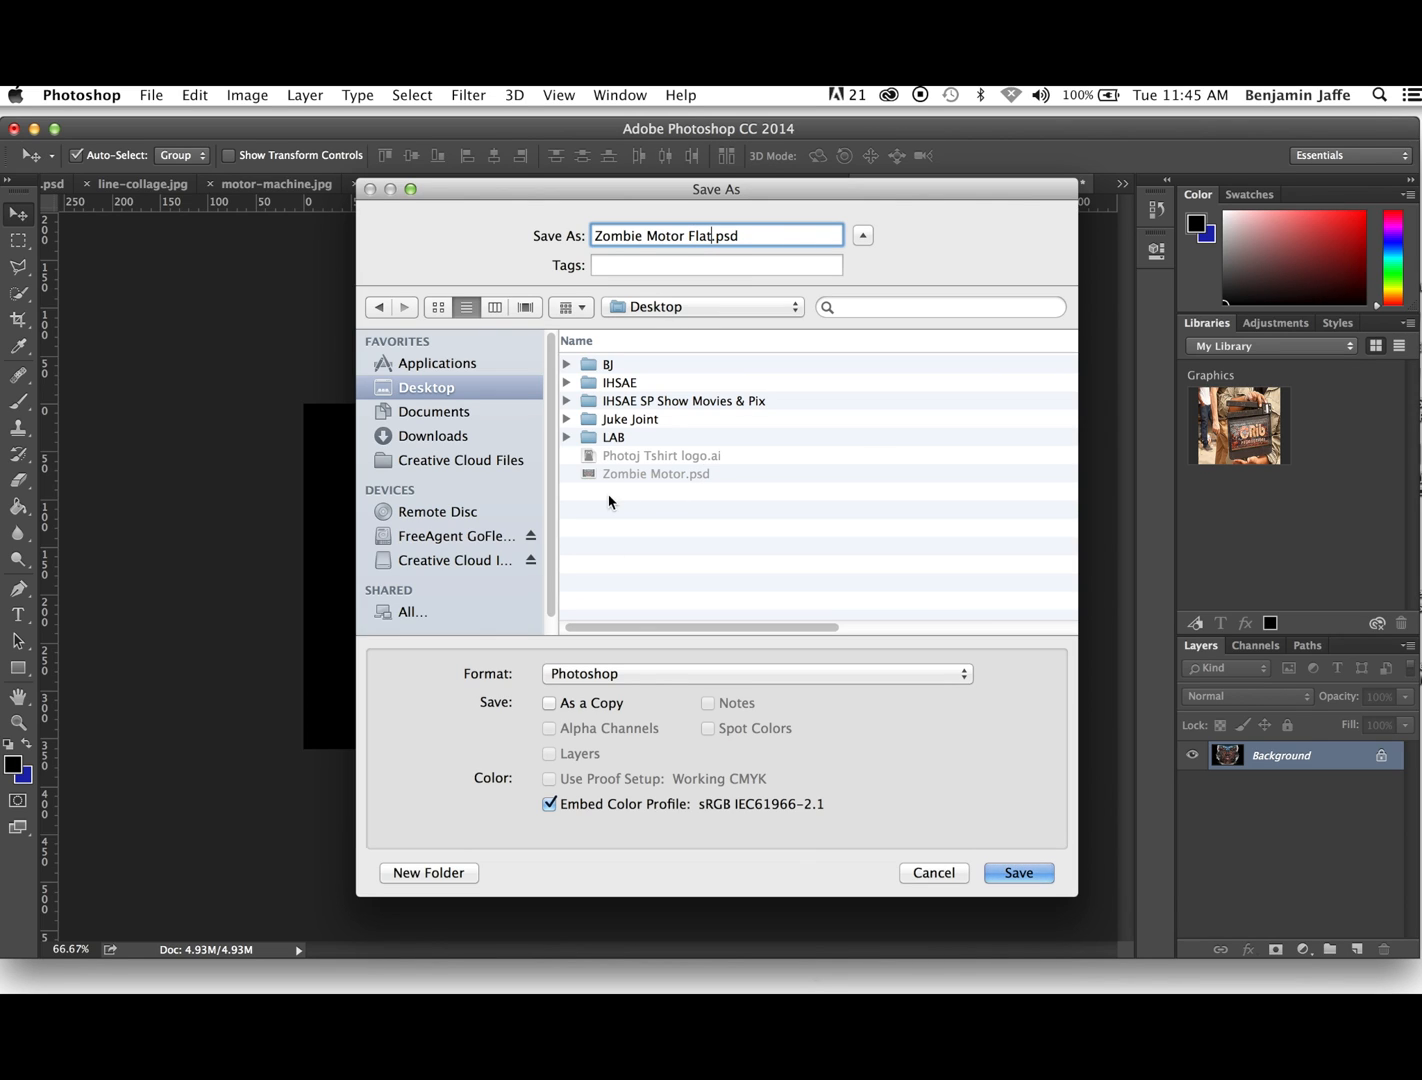
pyautogui.click(964, 675)
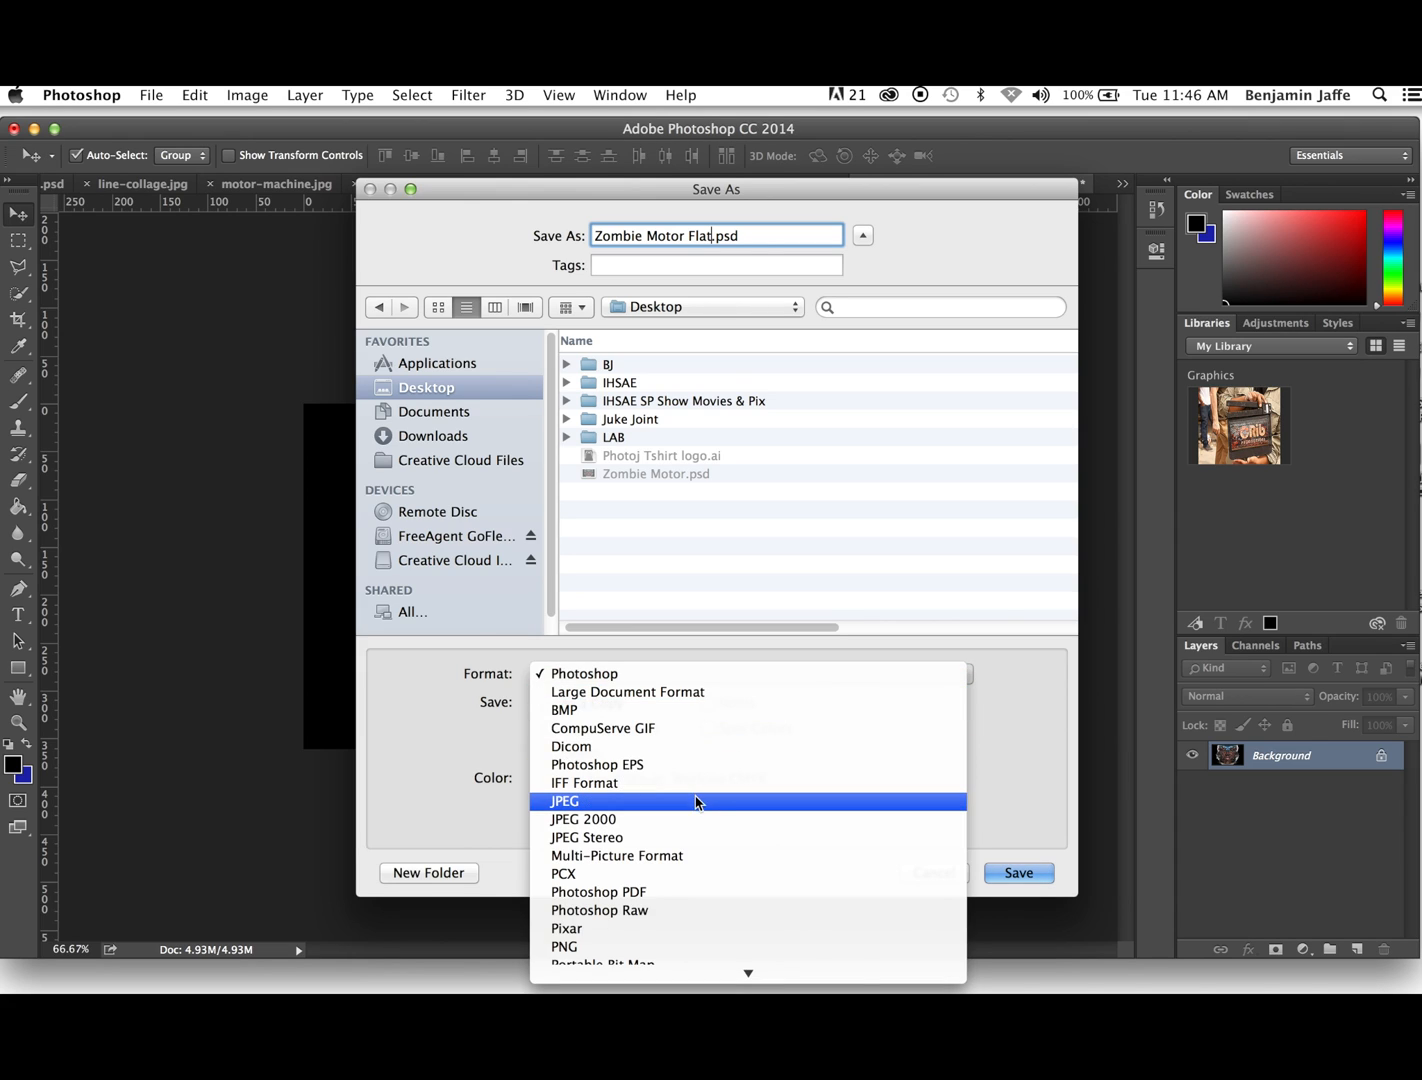
pyautogui.click(700, 801)
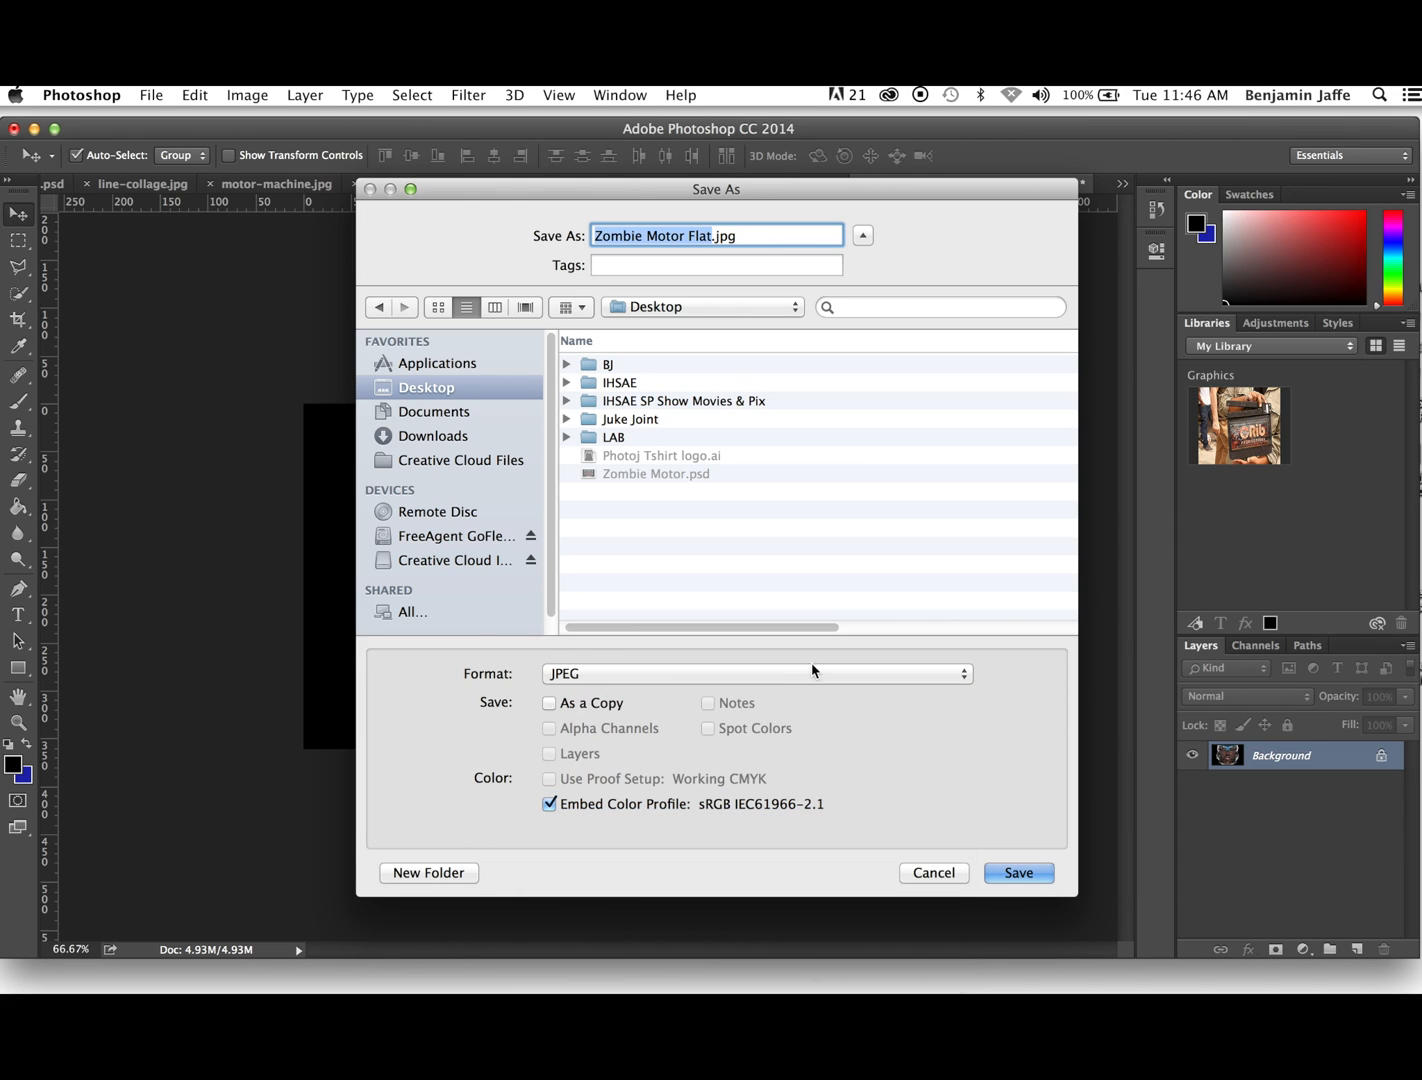
pyautogui.click(1020, 876)
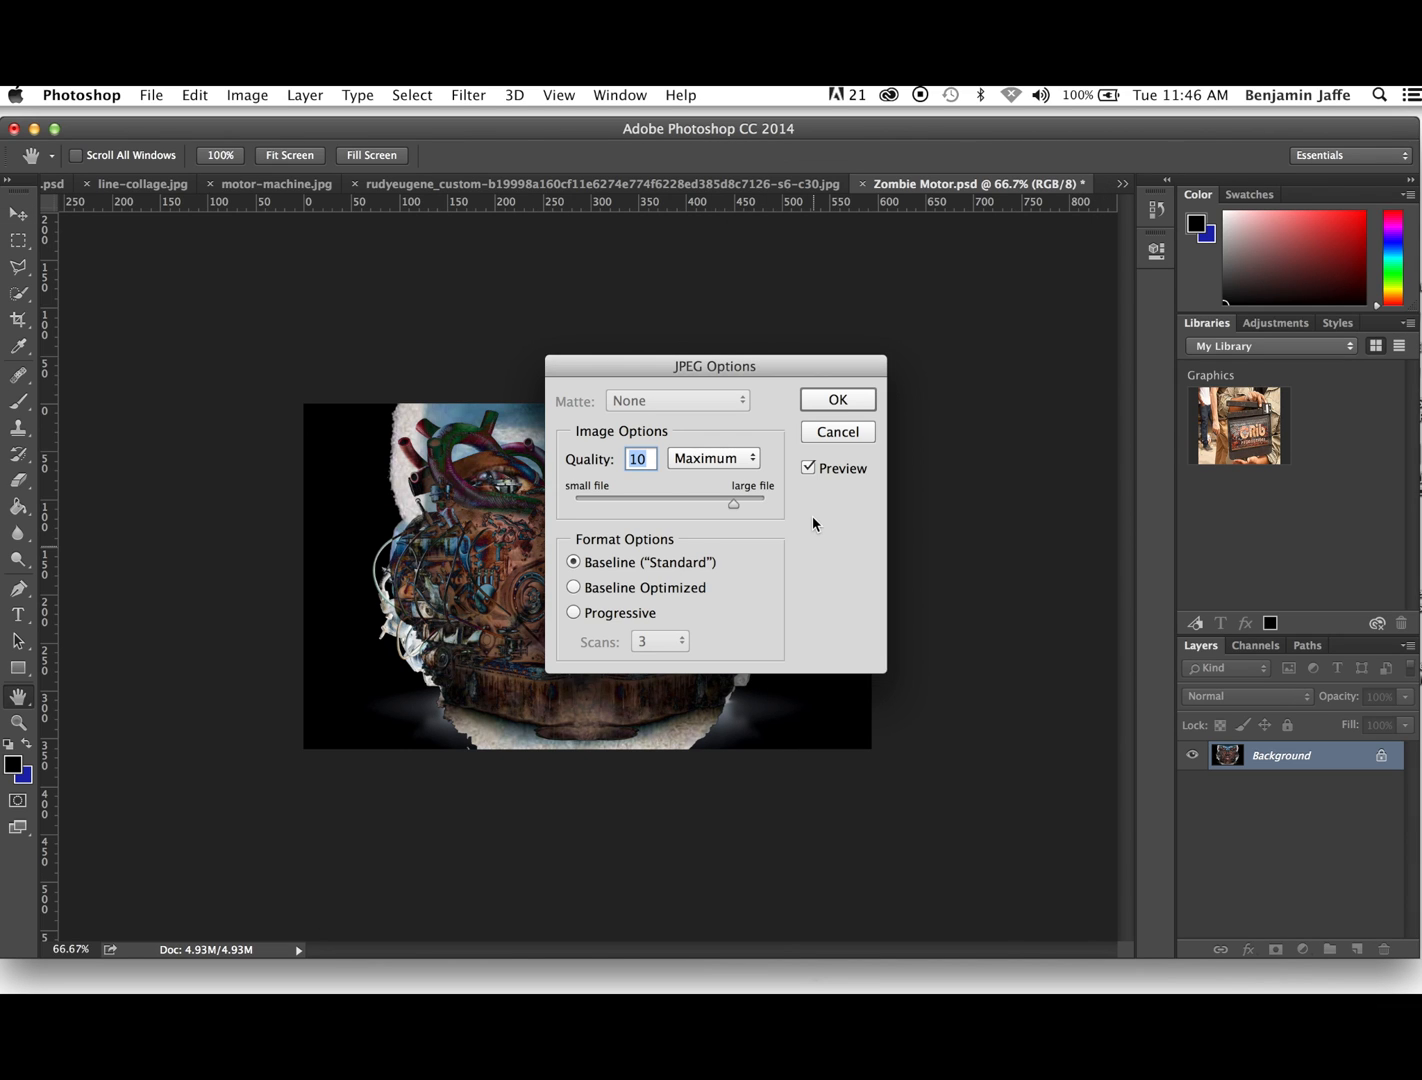
pyautogui.click(830, 402)
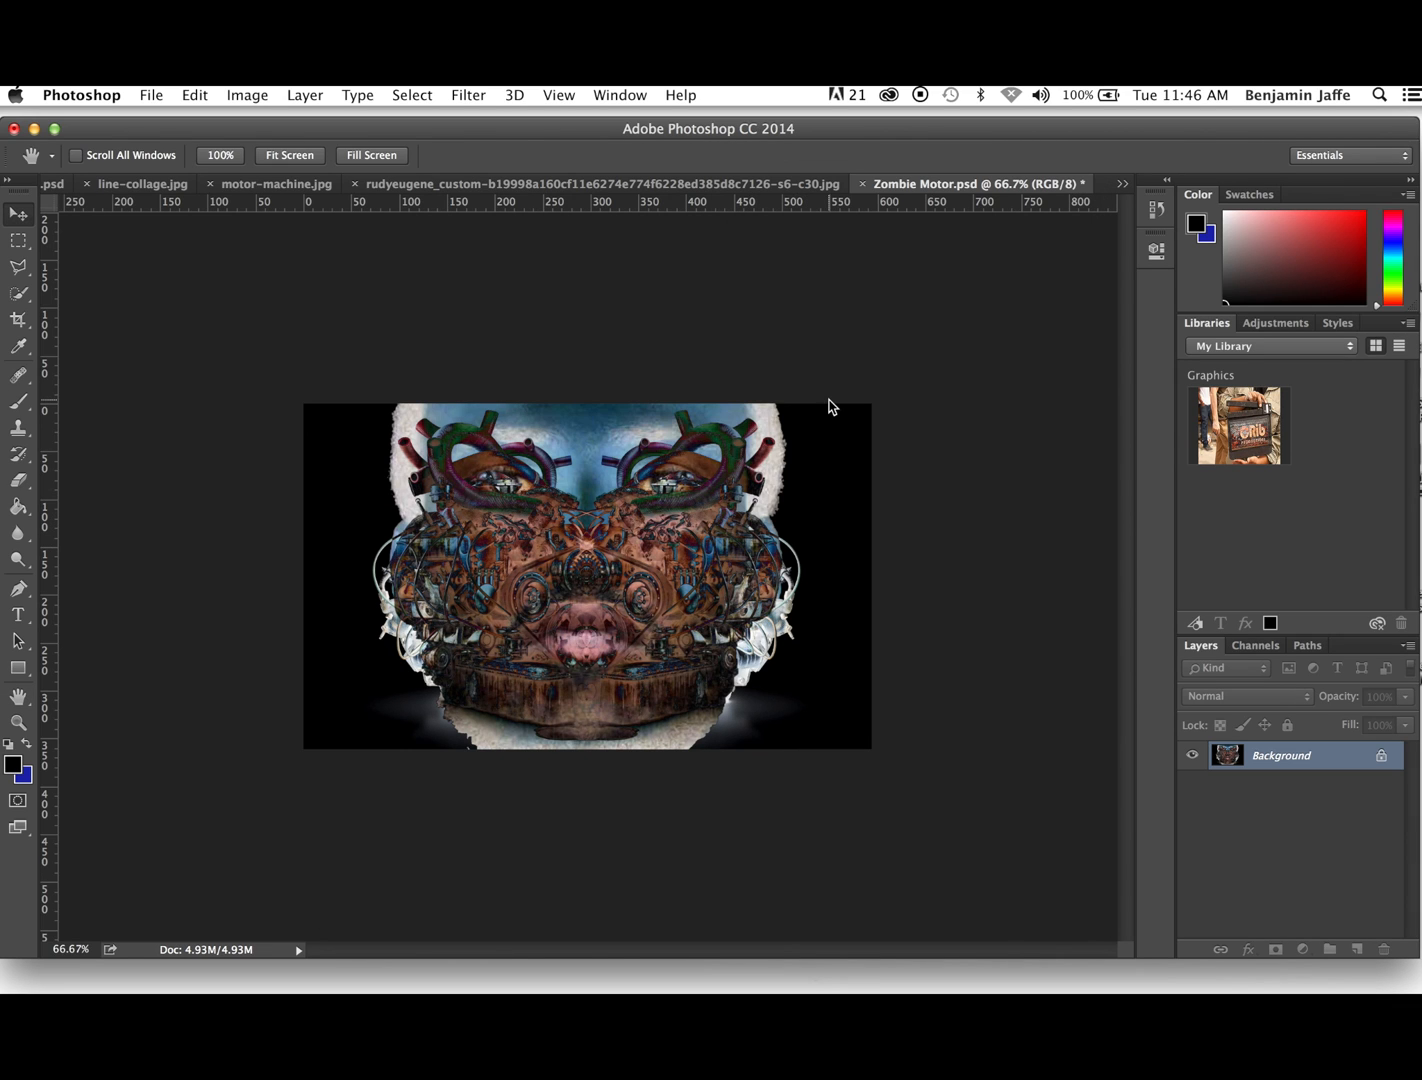